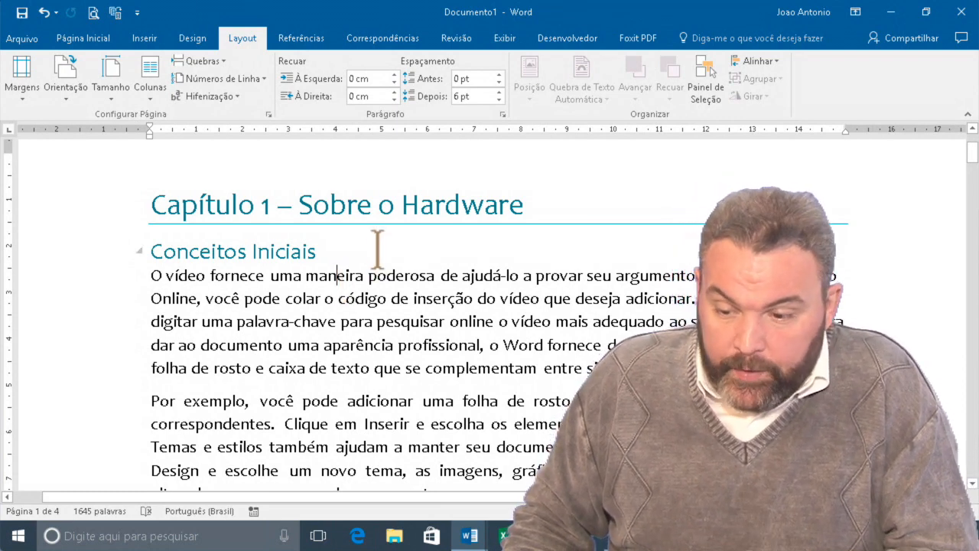
Examine the available paragraph options for line spacing, increasing or decreasing indent, and left and right indents
left_click(92, 34)
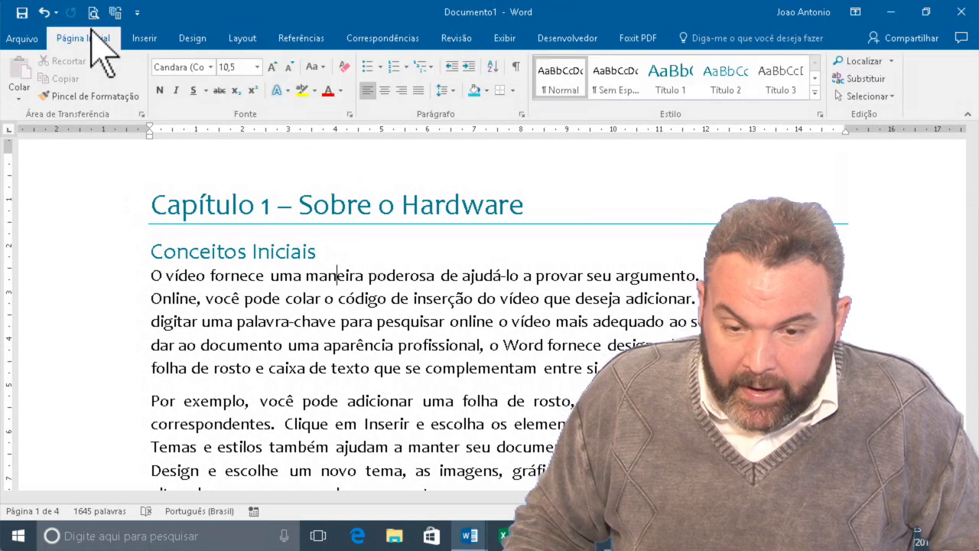
key("super+plus")
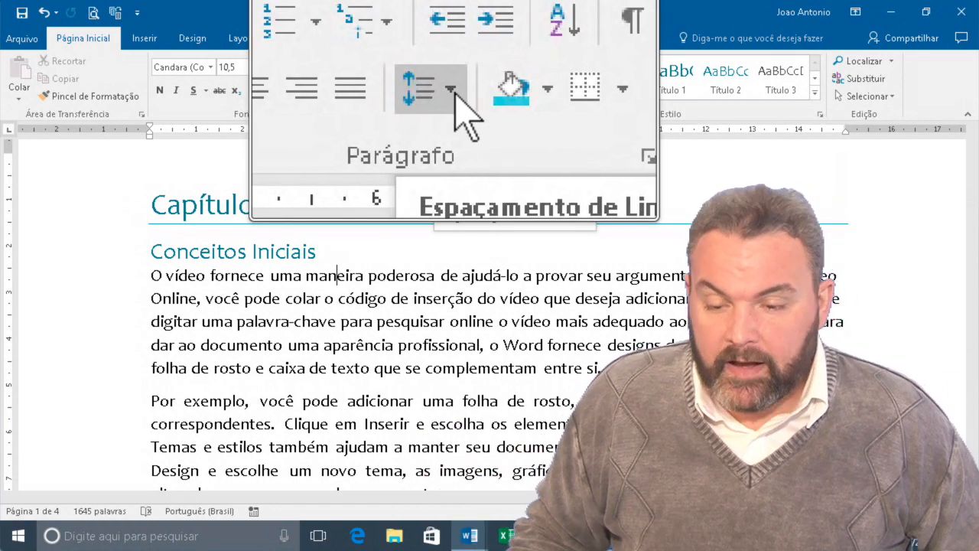
key("alt")
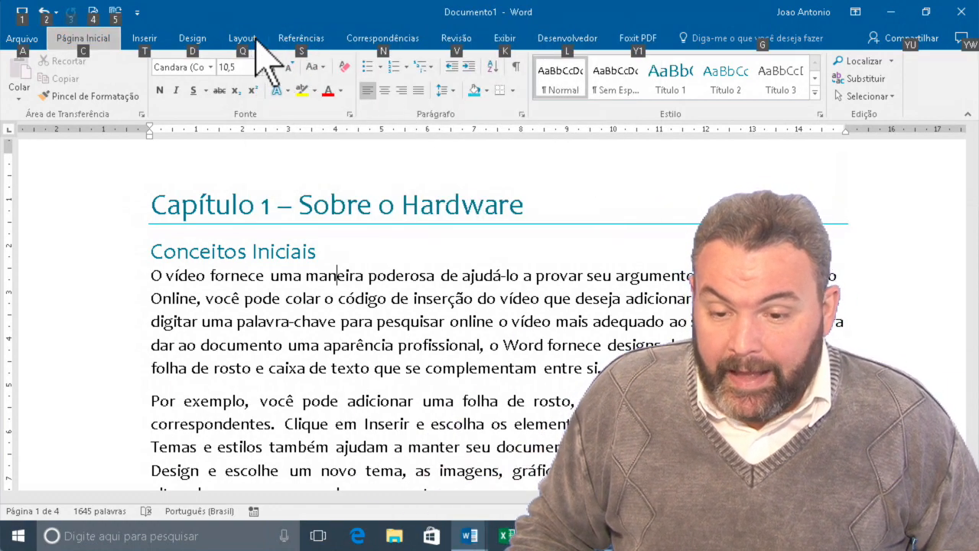
key("q")
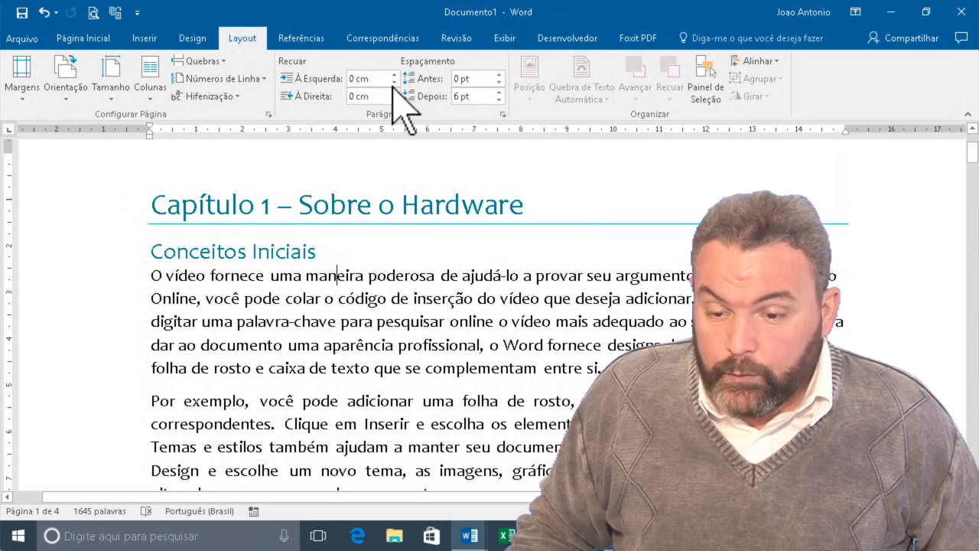
key("super+plus")
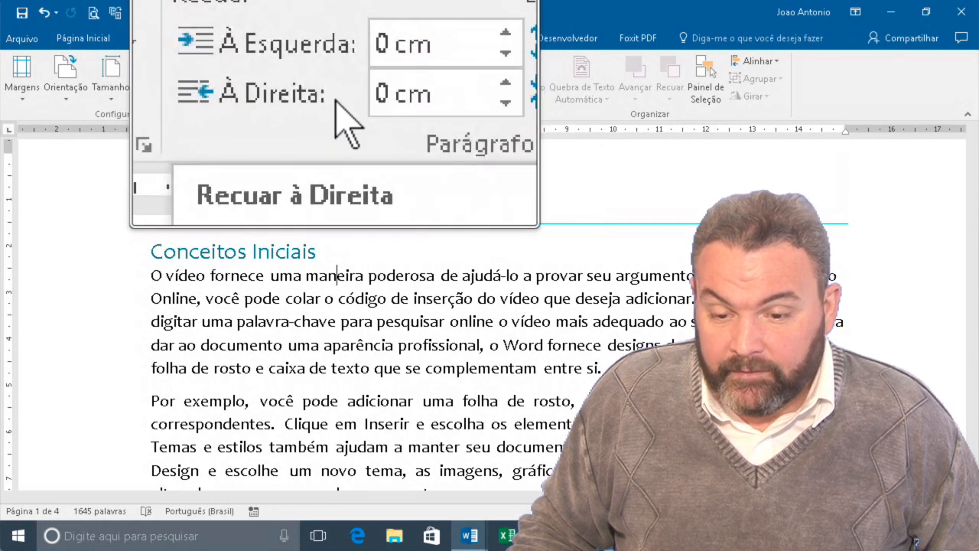
key("super+Escape")
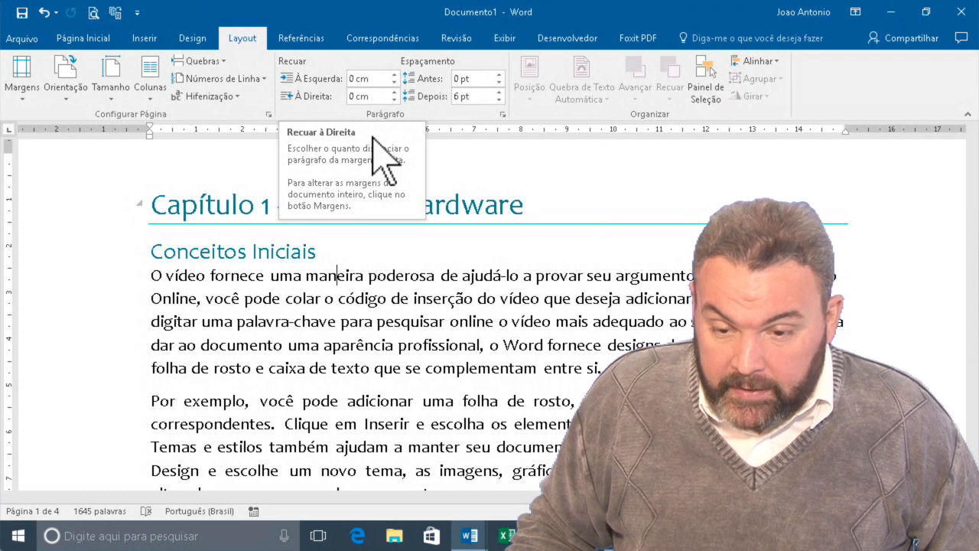
left_click(113, 39)
key("super+plus")
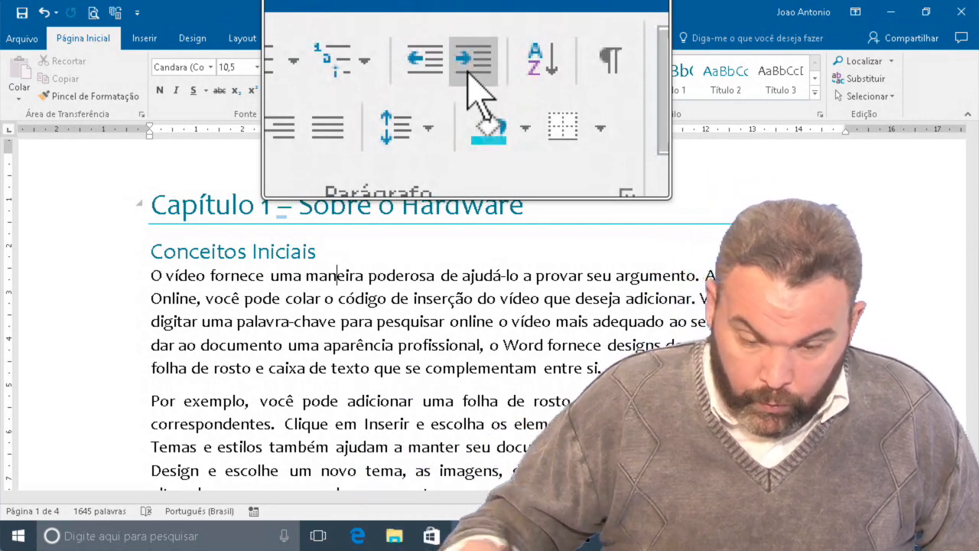
key("alt")
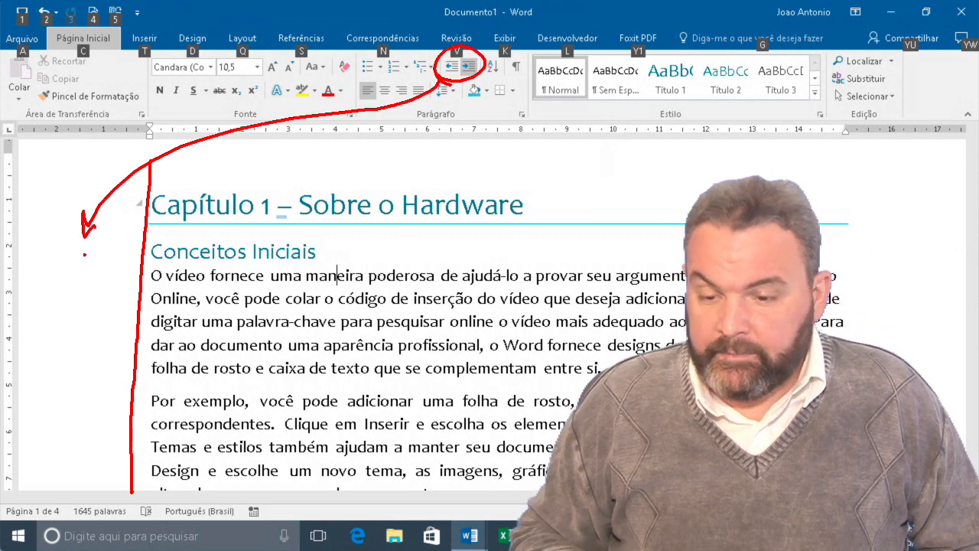
key("Escape")
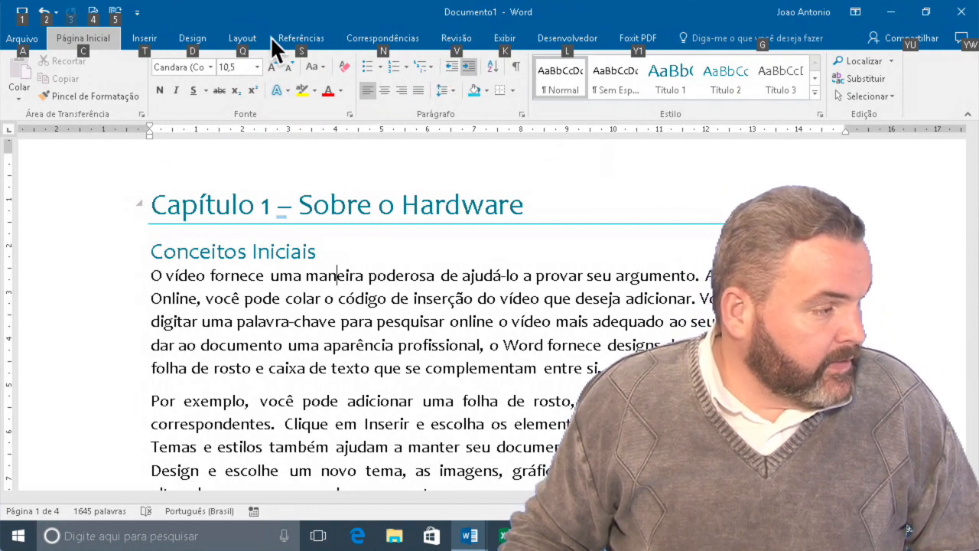
Set the left indent of the first body paragraph under "Conceitos Iniciais" to 1 cm
left_click(246, 38)
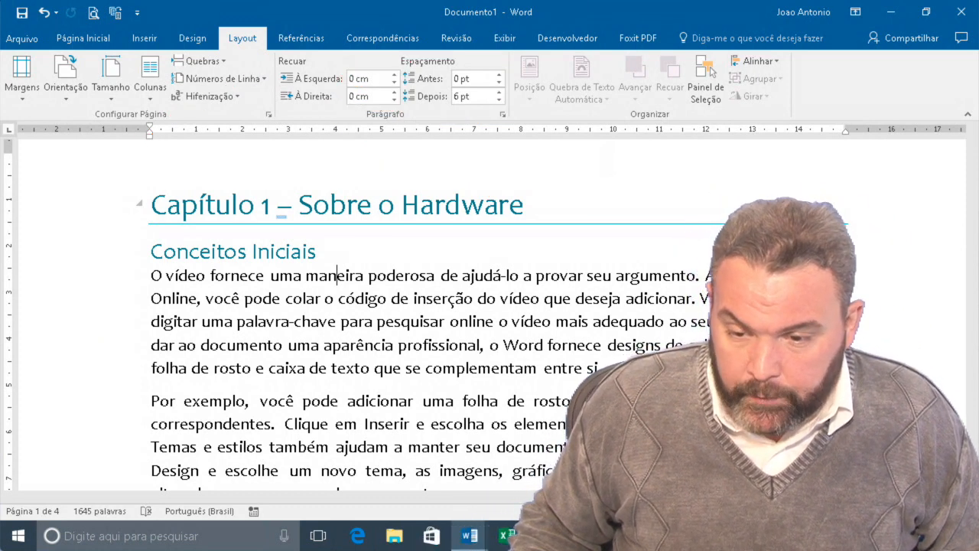
left_click(394, 74)
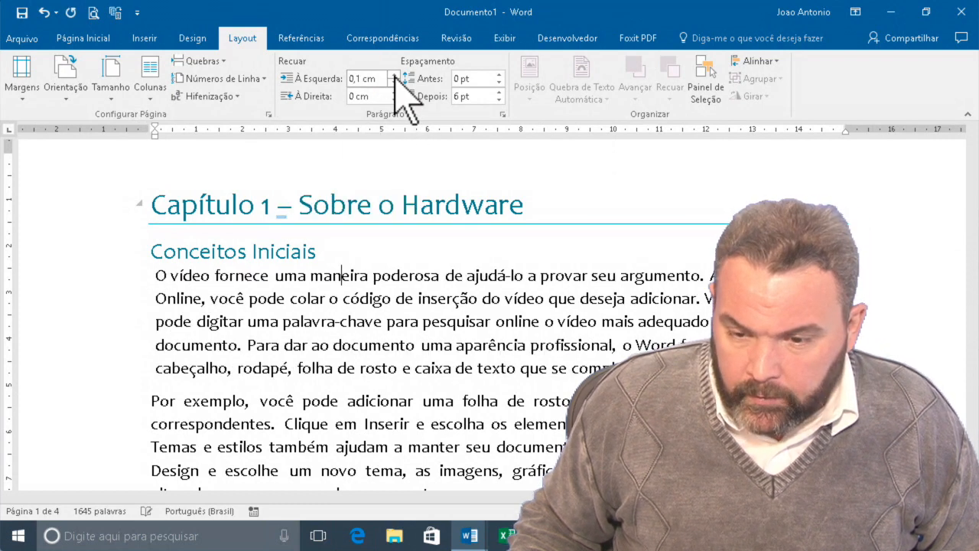
left_click(395, 75)
left_click(395, 74)
left_click(395, 75)
left_click(394, 74)
left_click(395, 74)
left_click(395, 74)
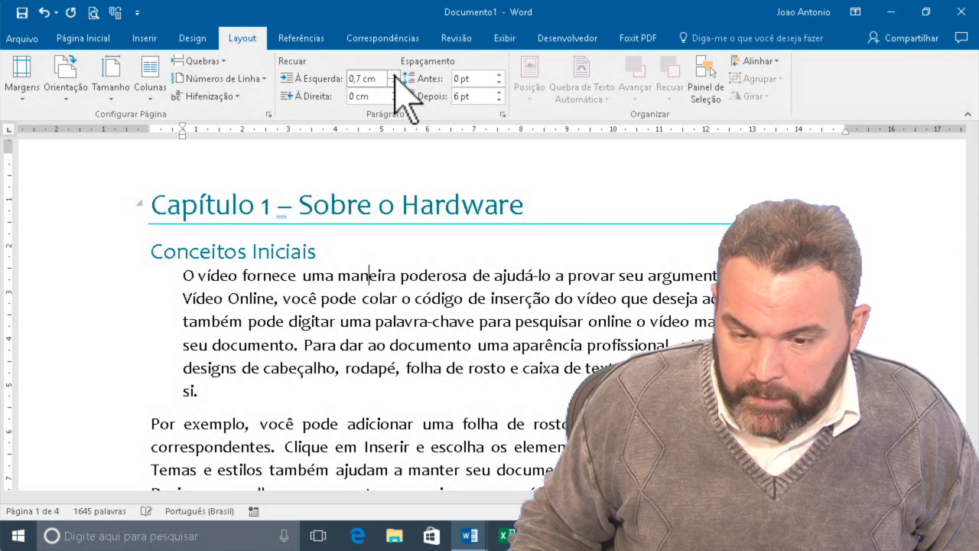
left_click(394, 74)
left_click(394, 74)
left_click(395, 74)
key("super+plus")
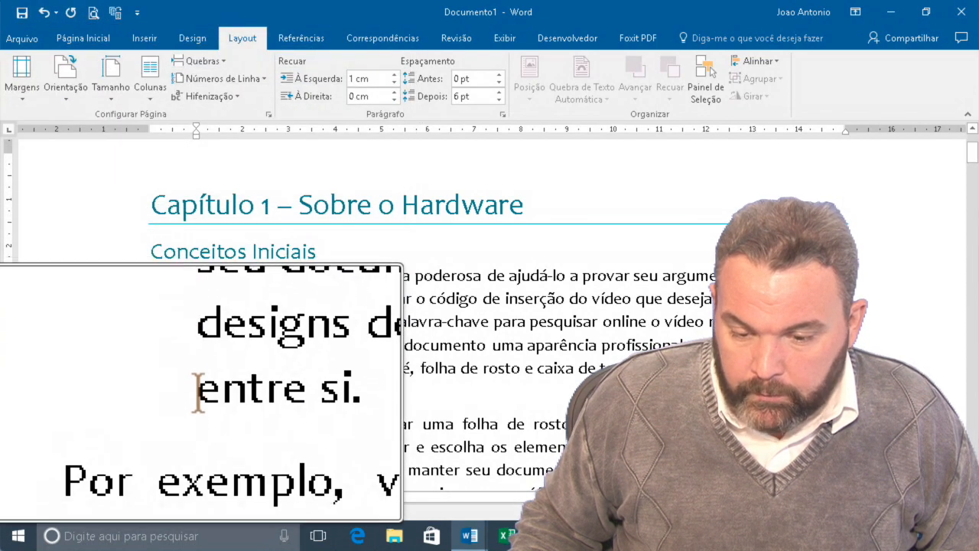
key("super+Escape")
Set the right indent of the first body paragraph under "Conceitos Iniciais" to 1.5 cm
key("alt")
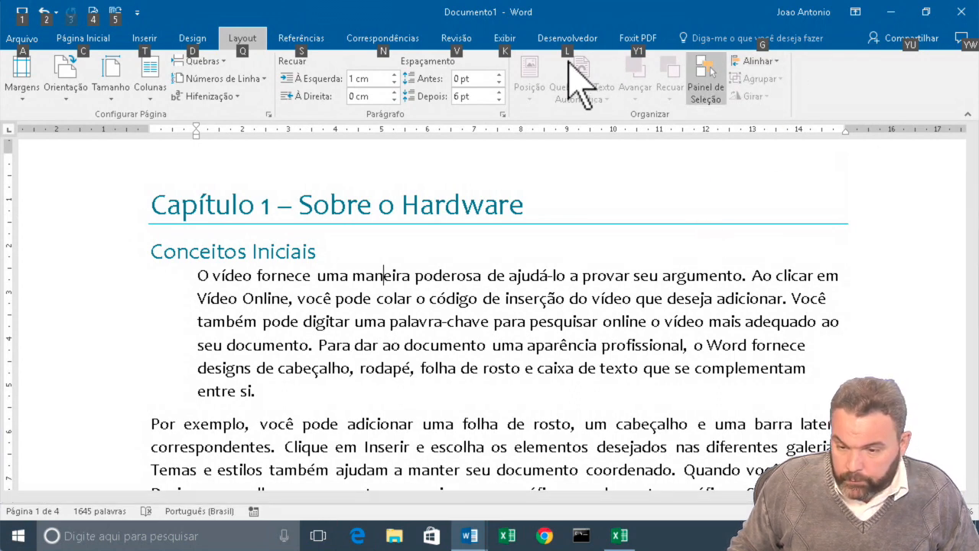
left_click(395, 95)
left_click(396, 94)
left_click(395, 94)
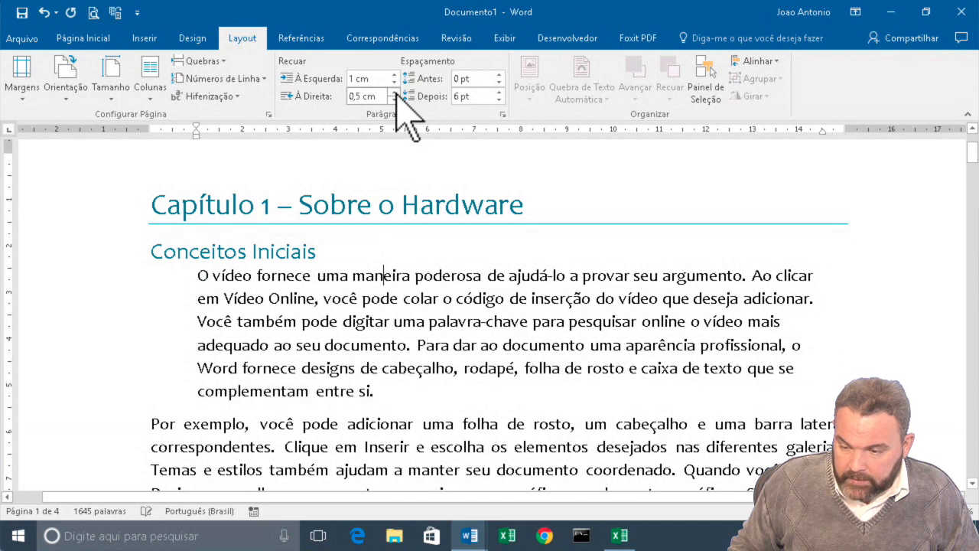
left_click(395, 95)
left_click(395, 95)
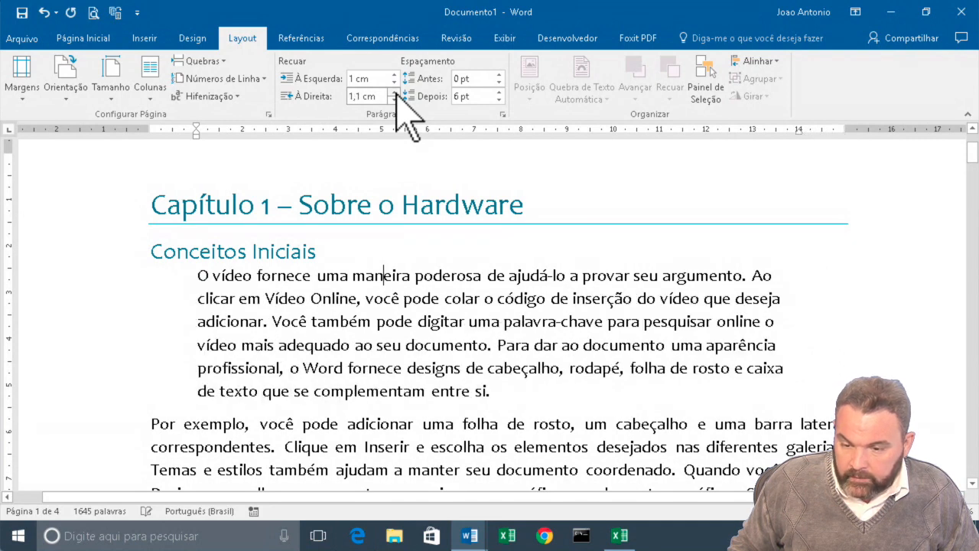
left_click(395, 95)
left_click(395, 95)
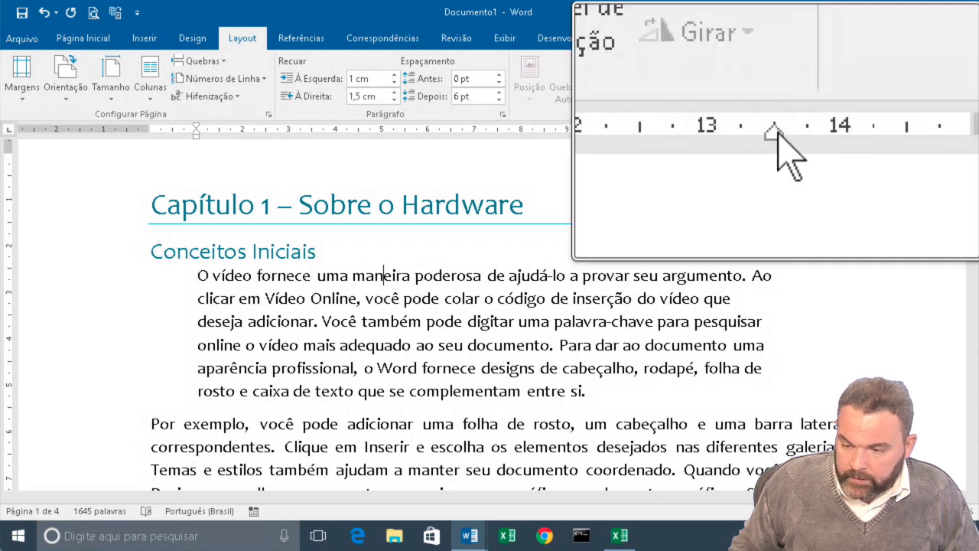
Widen the first body paragraph's right indent to about 3.75 cm on the ruler, and fine-tune it to 3.7 cm
mouse_move(775, 130)
left_mouse_down()
mouse_move(764, 130)
mouse_move(772, 145)
mouse_move(767, 133)
mouse_move(667, 131)
left_mouse_up()
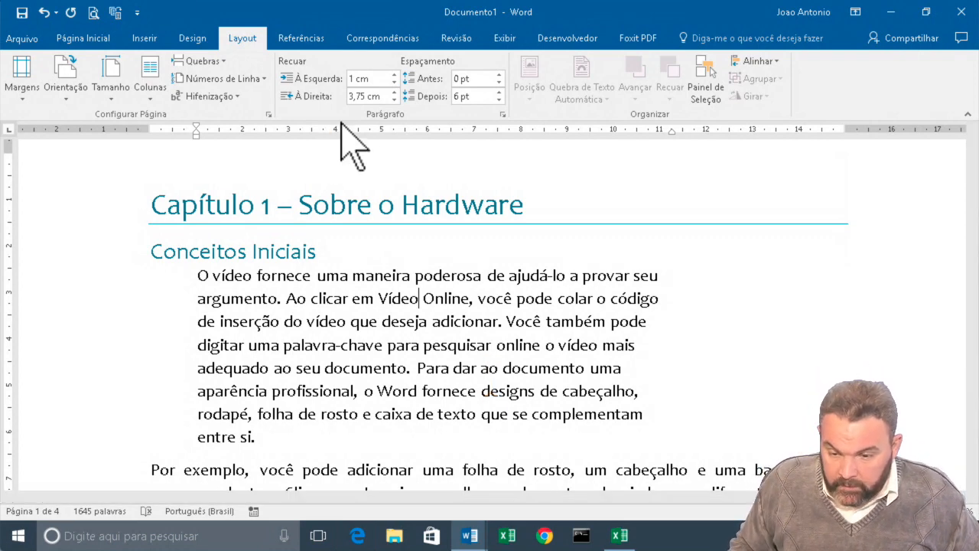
left_click(394, 93)
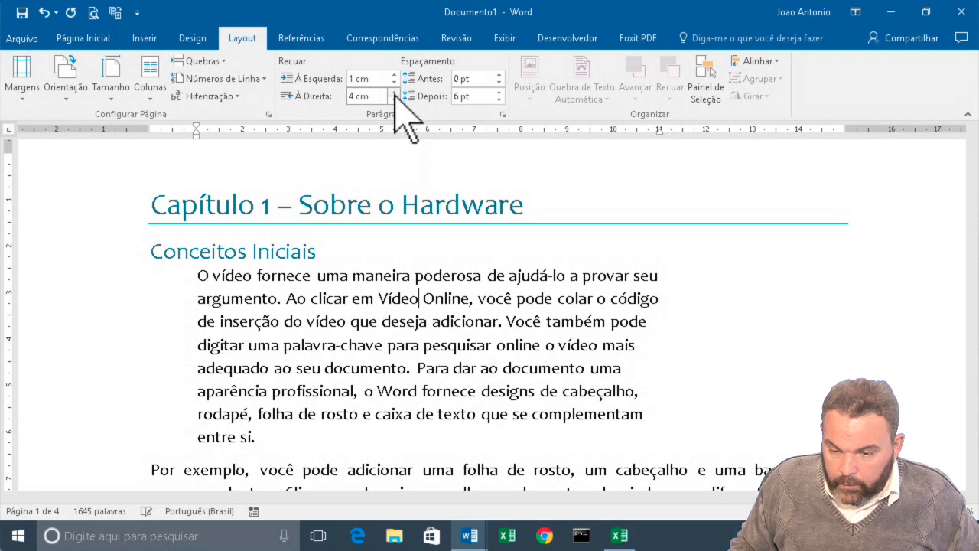
left_click(393, 92)
left_click(394, 93)
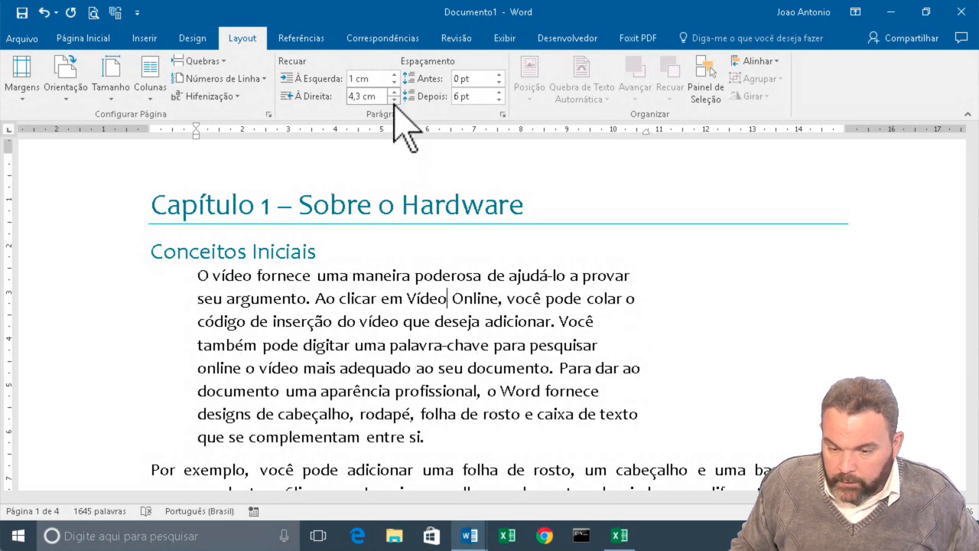
left_click(394, 100)
left_click(394, 99)
left_click(393, 99)
left_click(394, 100)
left_click(394, 100)
left_click(394, 99)
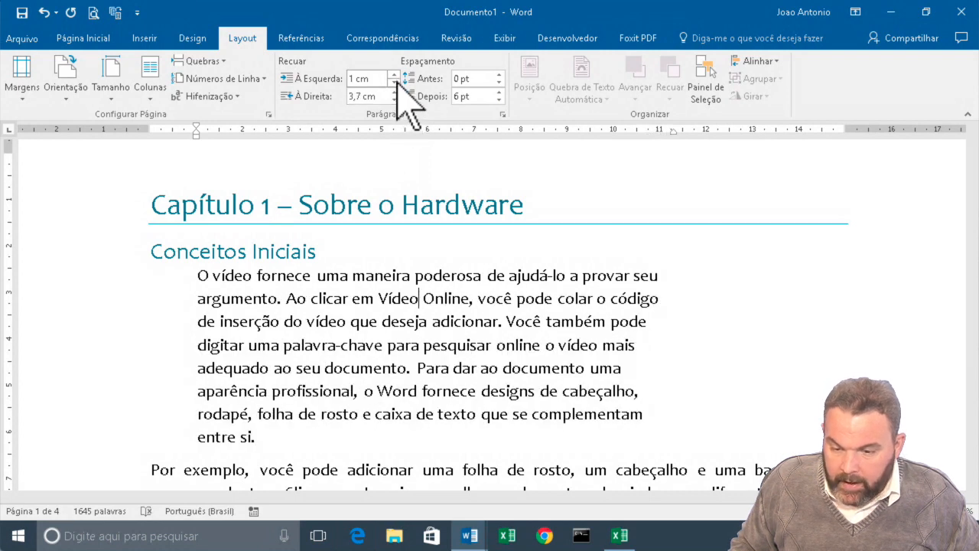
Set the left indent of the first body paragraph to 1.5 cm
left_click(394, 82)
left_click(395, 75)
left_click(395, 75)
left_click(394, 75)
left_click(394, 75)
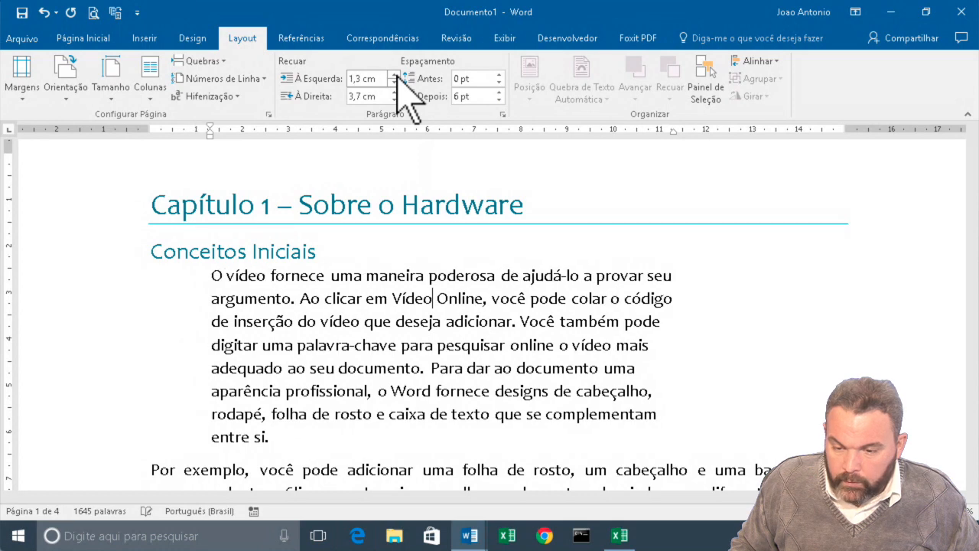
left_click(395, 75)
left_click(395, 74)
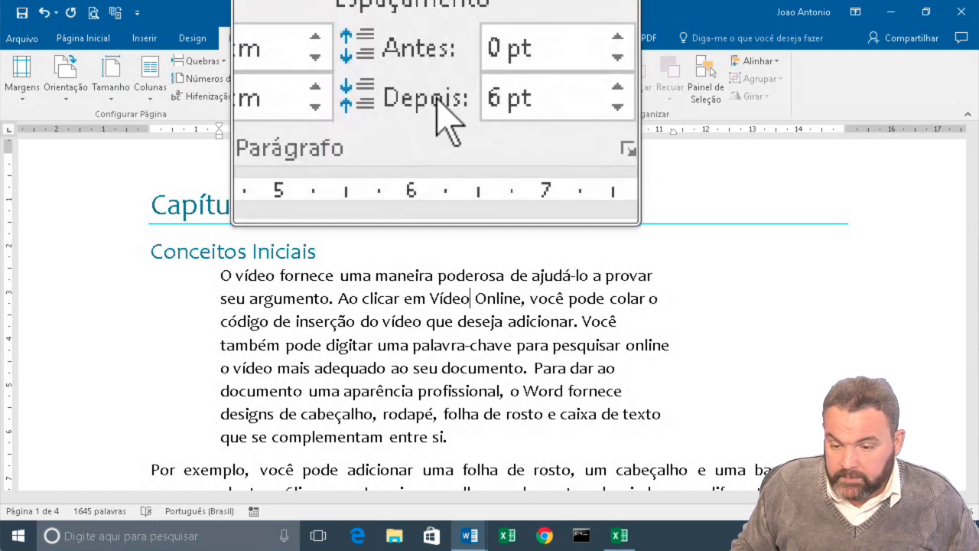
left_click(517, 204)
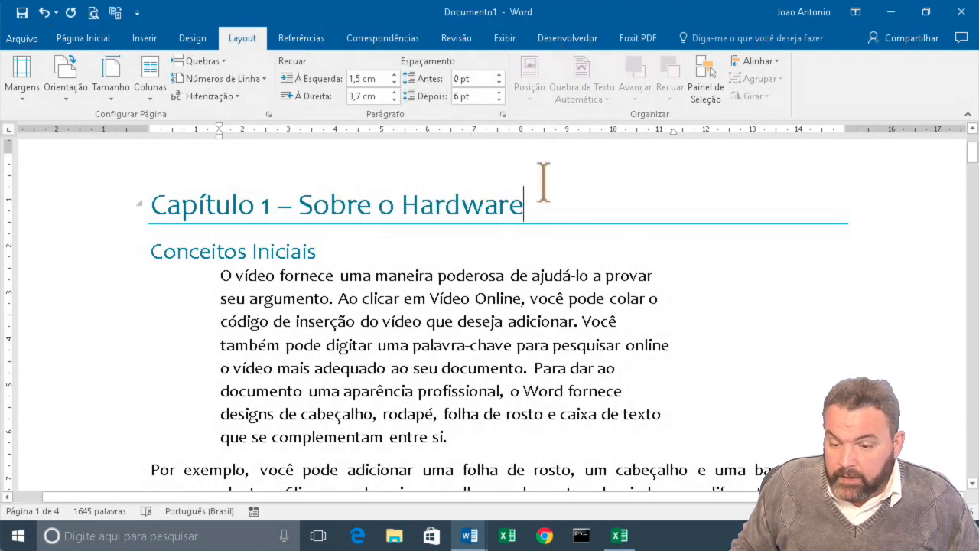
left_click(85, 38)
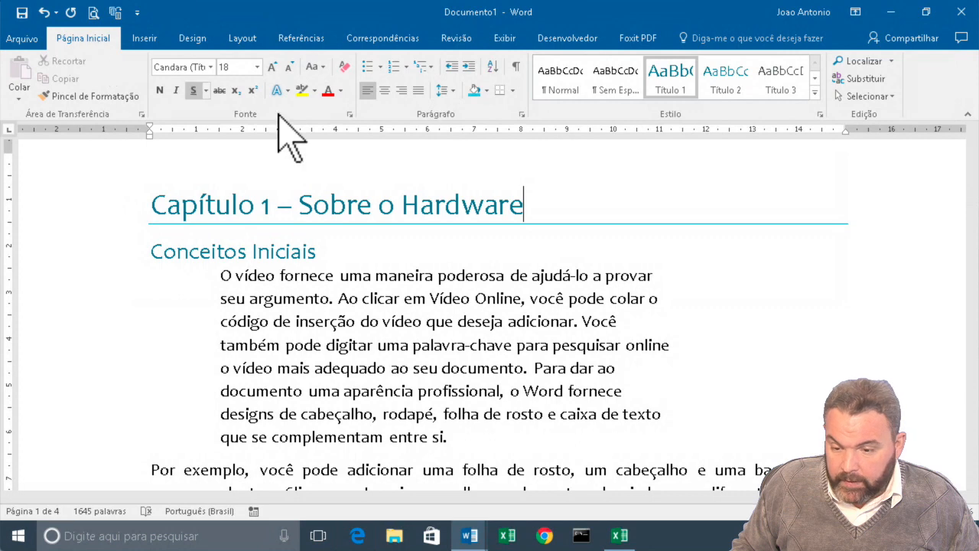
left_click(452, 90)
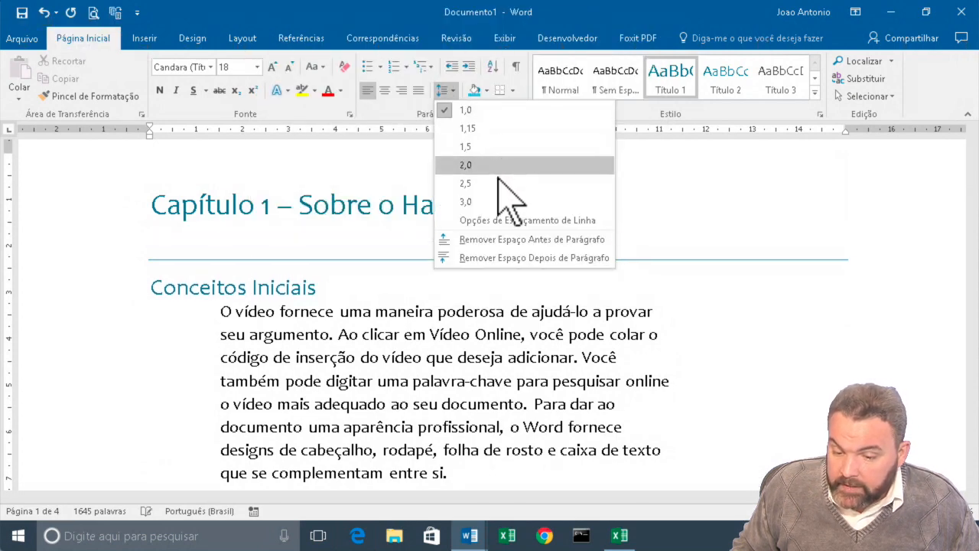
left_click(706, 311)
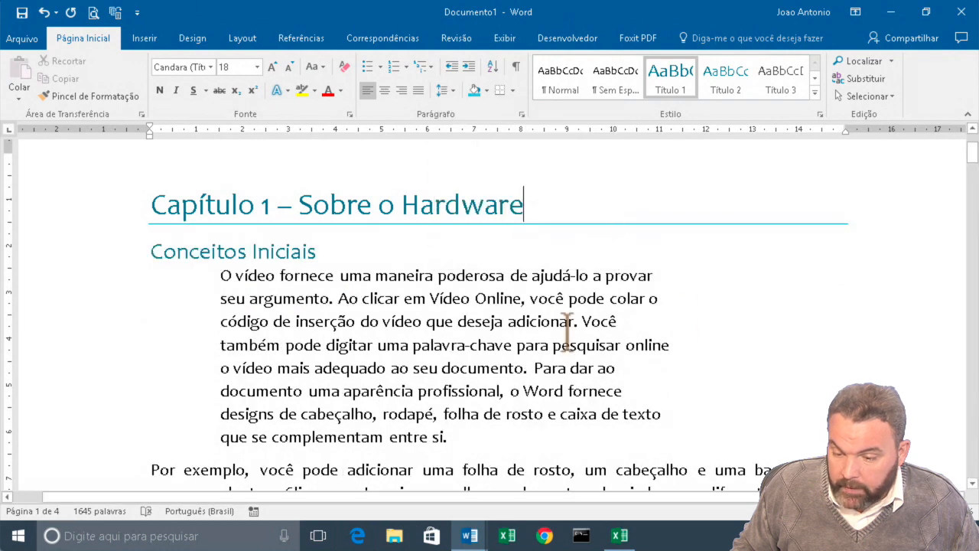
Try a line spacing of 2.5 on the first body paragraph under "Conceitos Iniciais", and set it to 1.0
left_click(444, 322)
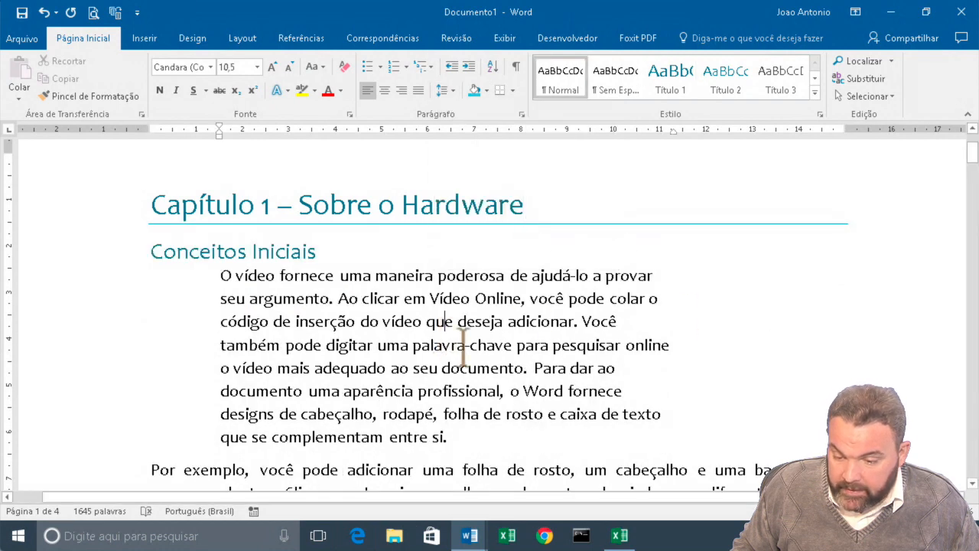
left_click(450, 91)
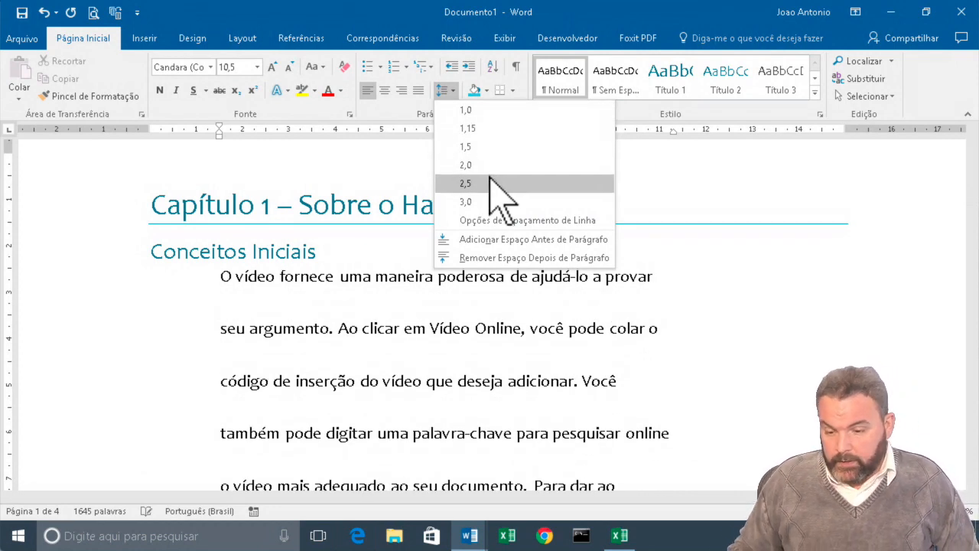
left_click(490, 182)
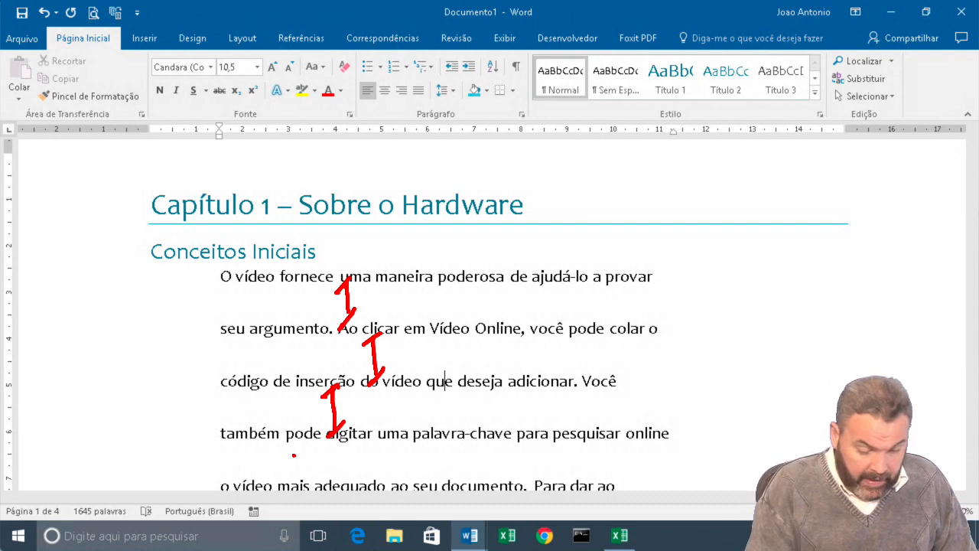
key("Escape")
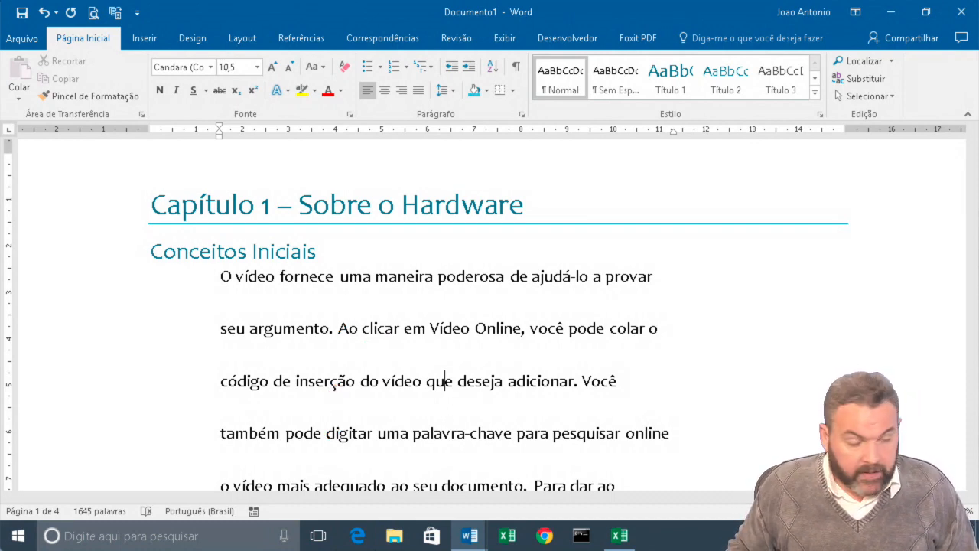
left_click(457, 92)
left_click(486, 119)
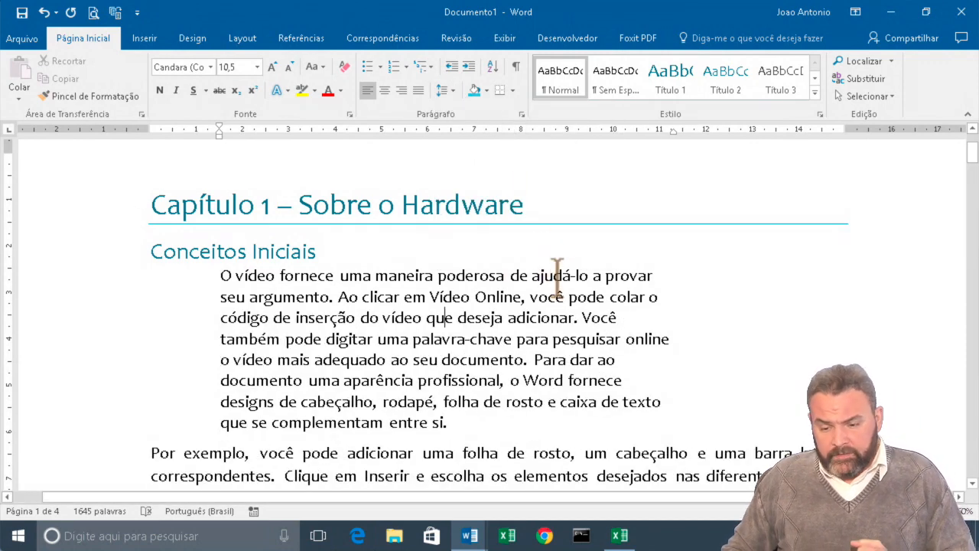
Set the spacing before the first body paragraph under "Conceitos Iniciais" to 18 pt
left_click(243, 39)
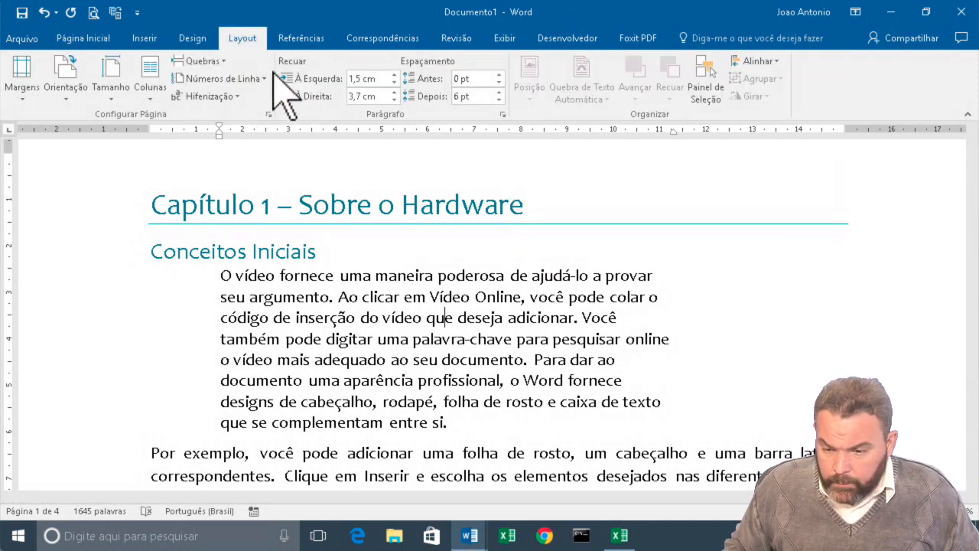
left_click(498, 75)
left_click(498, 75)
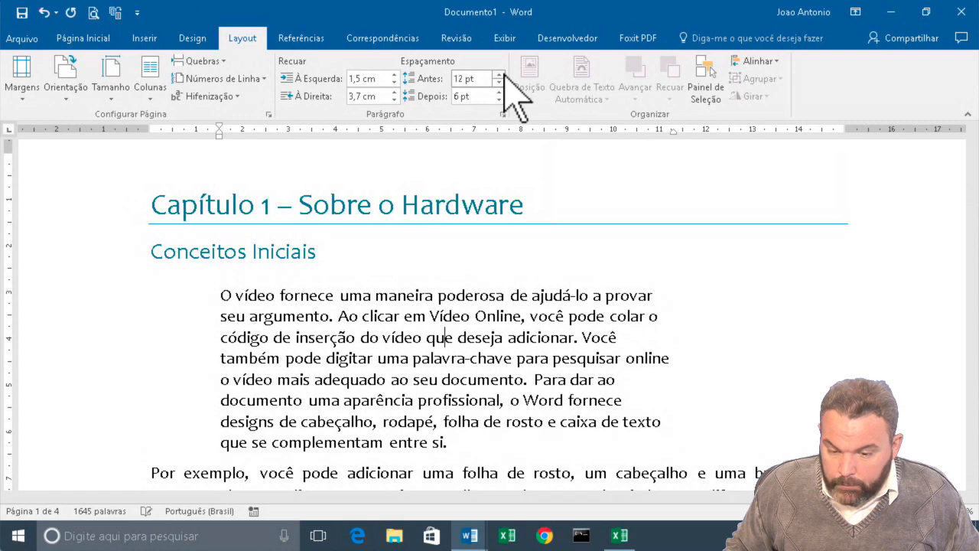
left_click(498, 75)
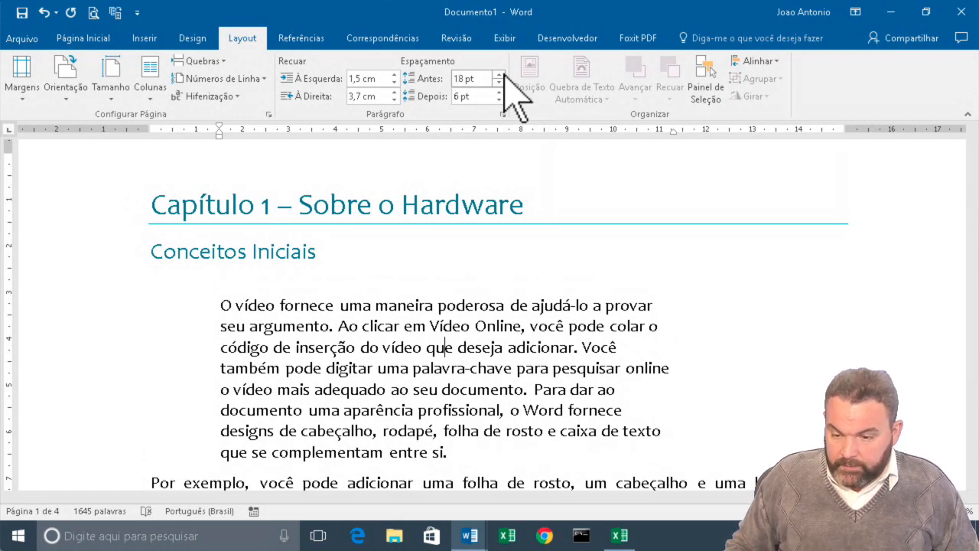
Set the spacing before and after the first body paragraph under "Conceitos Iniciais" to 12 pt each
left_click(499, 93)
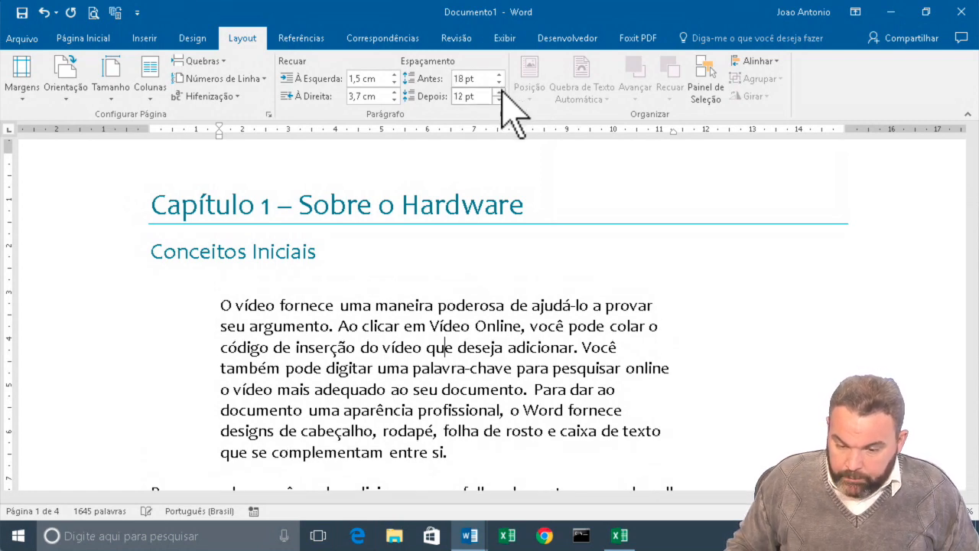
left_click(498, 83)
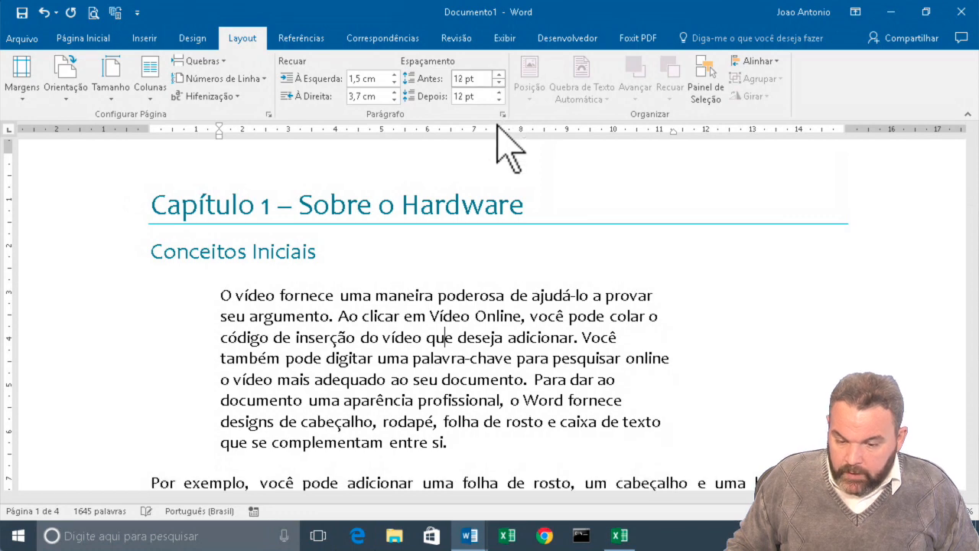
scroll(597, 268, "down", 2)
scroll(597, 269, "up", 1)
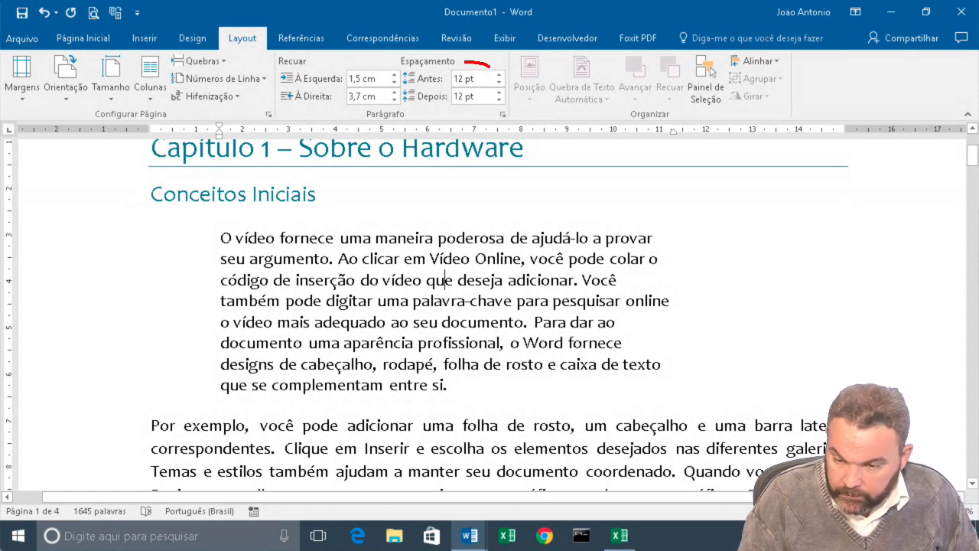
mouse_move(465, 62)
left_mouse_down()
mouse_move(492, 119)
mouse_move(499, 67)
left_mouse_up()
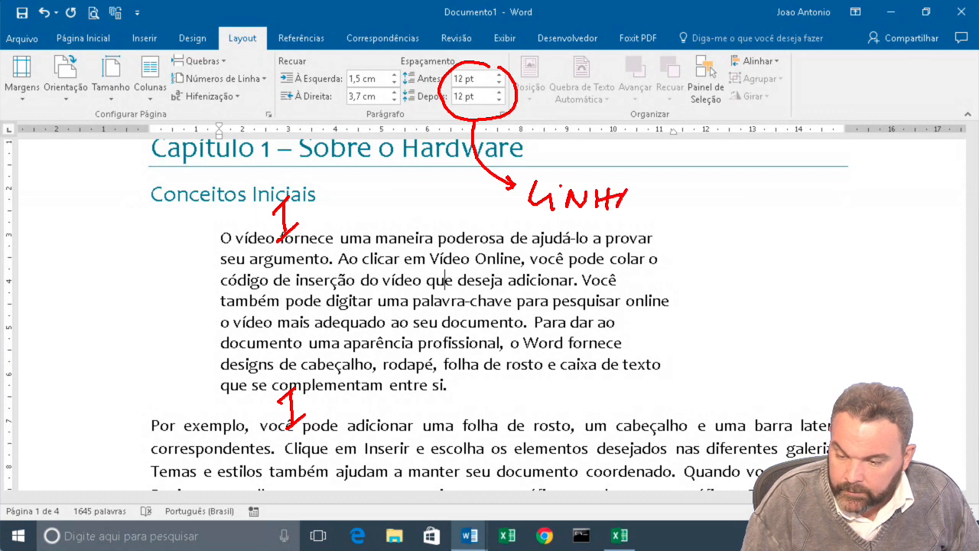
left_click_drag(486, 205, 688, 197)
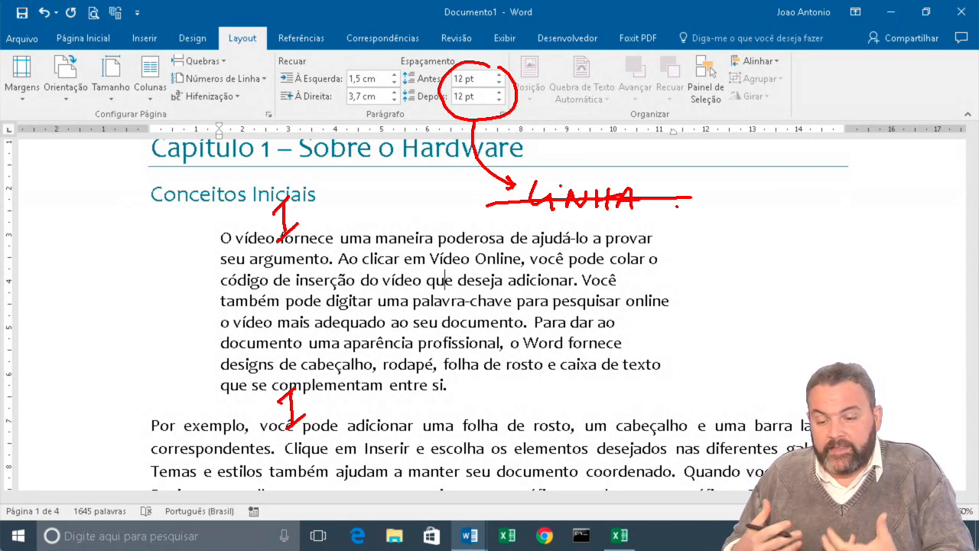
key("Escape")
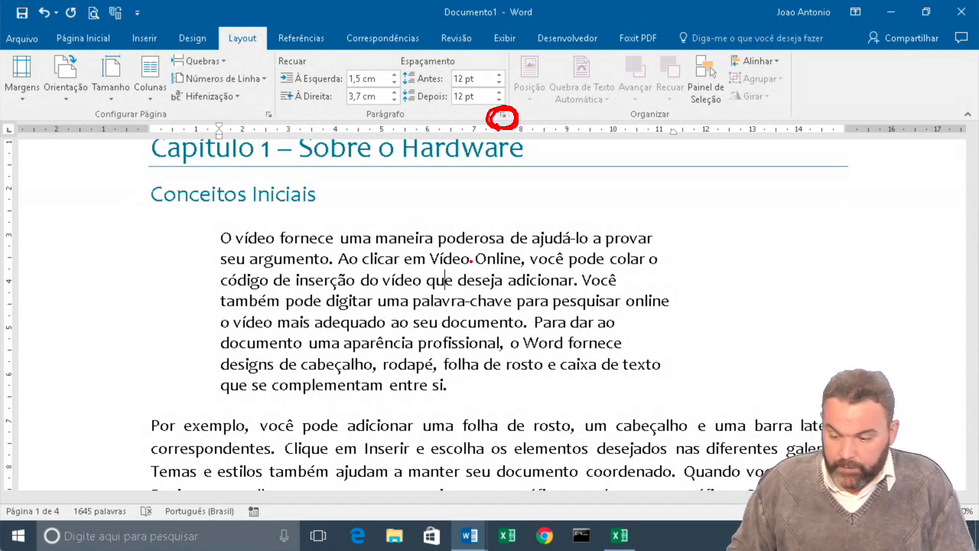
key("Escape")
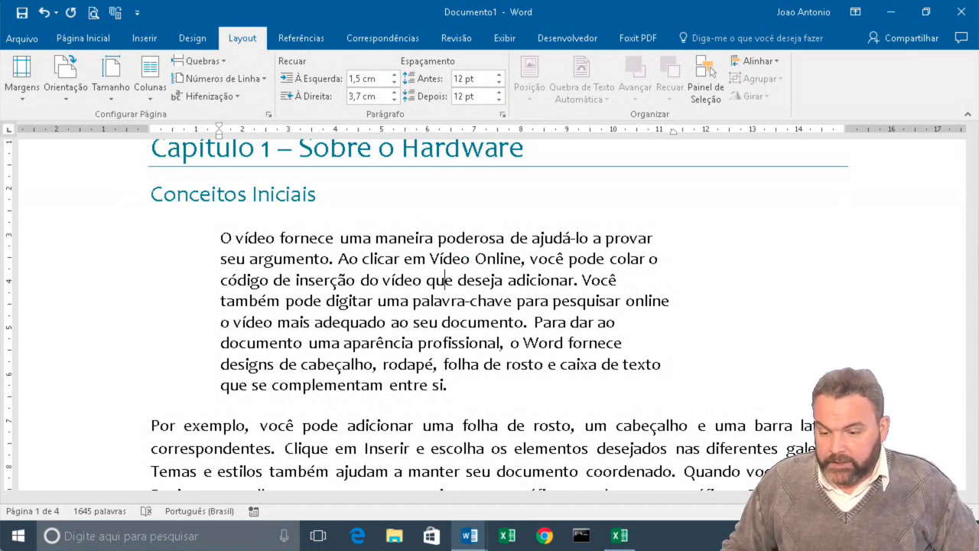
Review the indents and spacing in the first body paragraph's full paragraph settings, and close them without changes
left_click(503, 114)
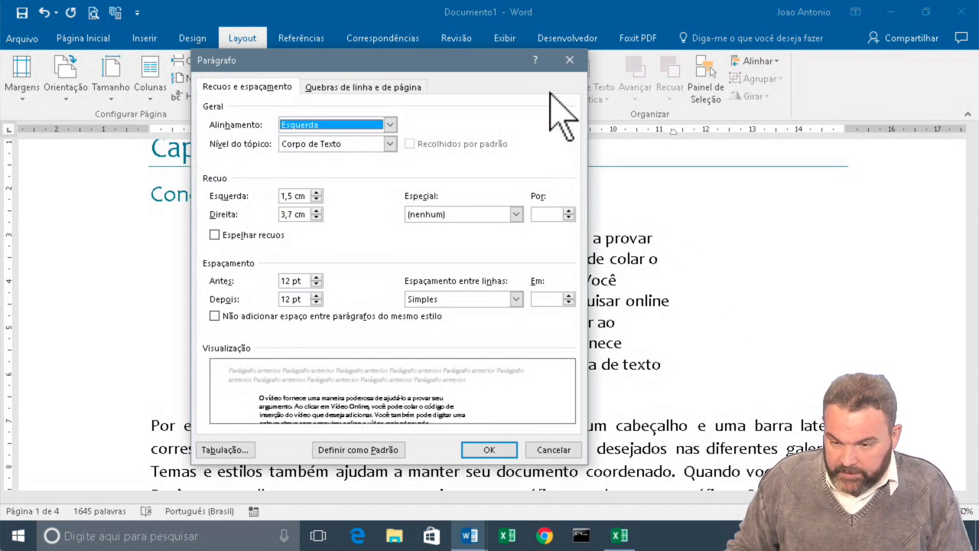
left_click_drag(510, 61, 472, 98)
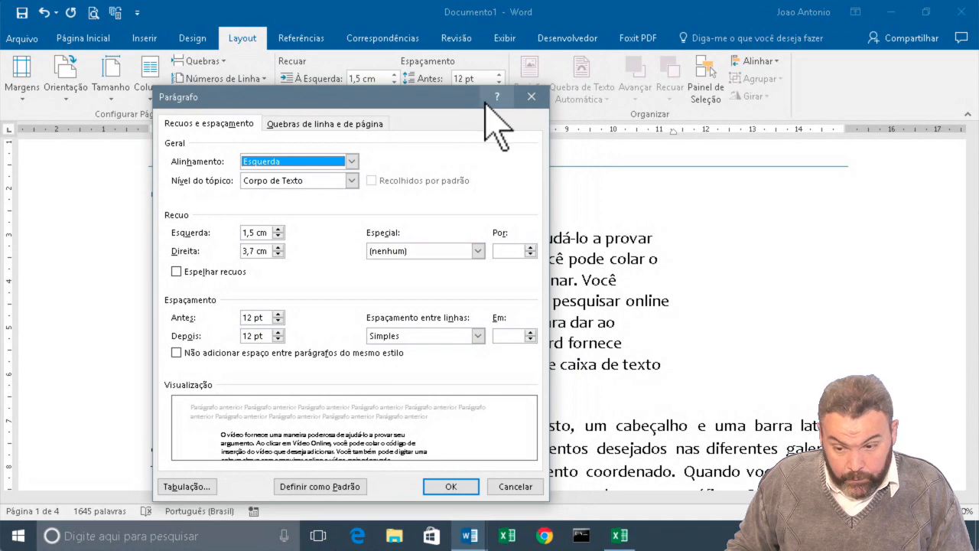
left_click(533, 97)
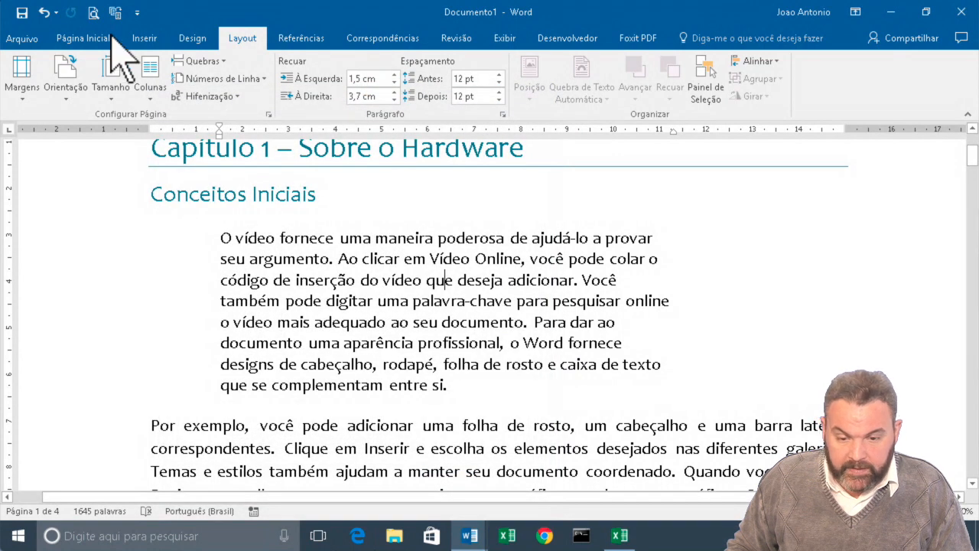
left_click(71, 39)
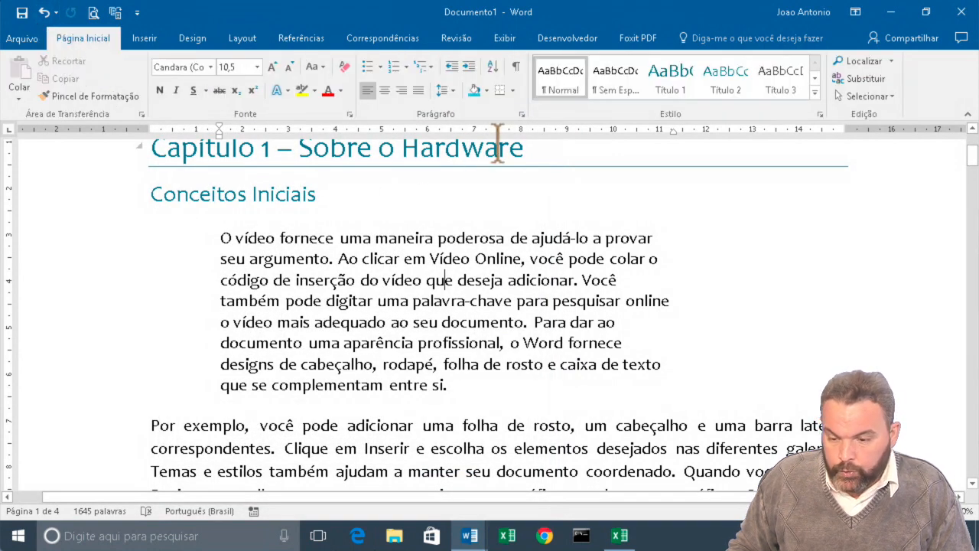
left_click(523, 115)
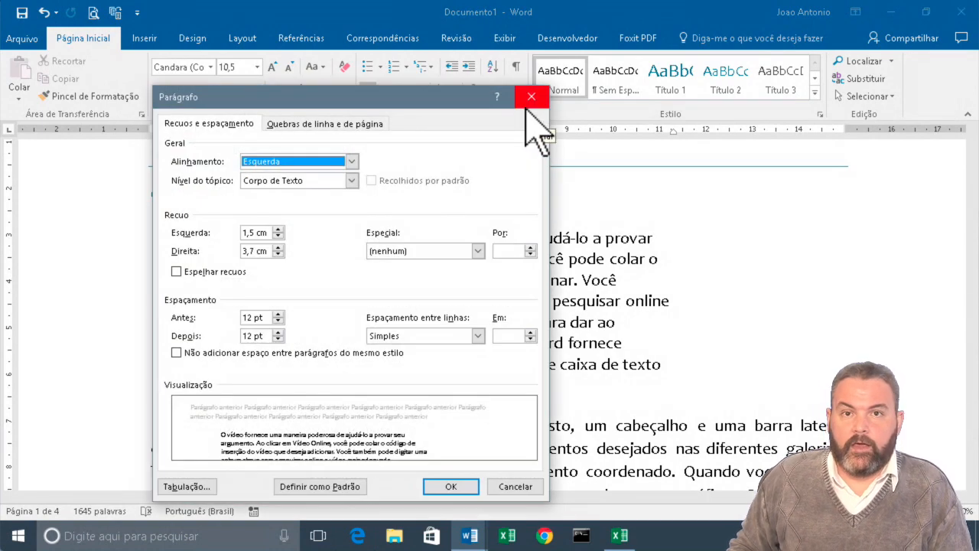
left_click(528, 96)
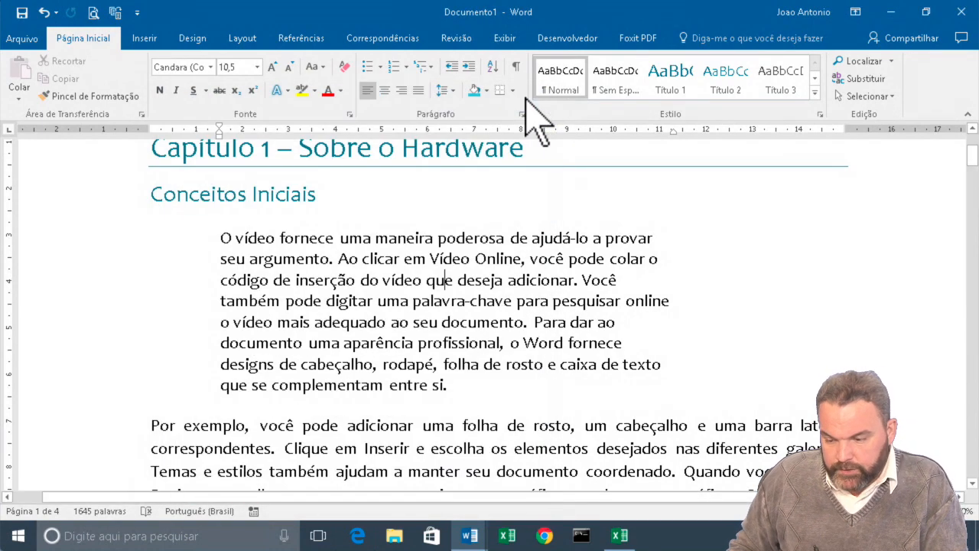
Examine the line and page break options in the full paragraph settings, and close them without changes
left_click(243, 38)
left_click(502, 114)
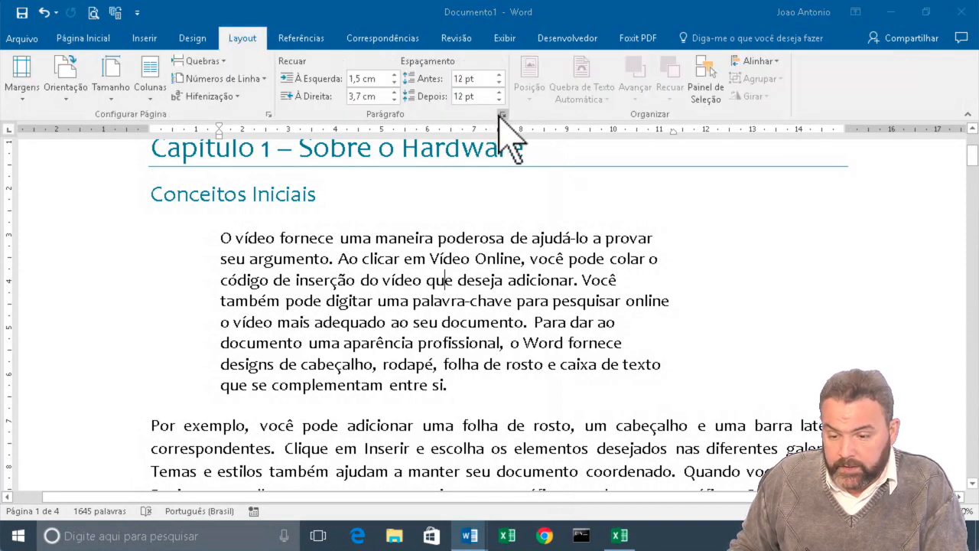
left_click(329, 124)
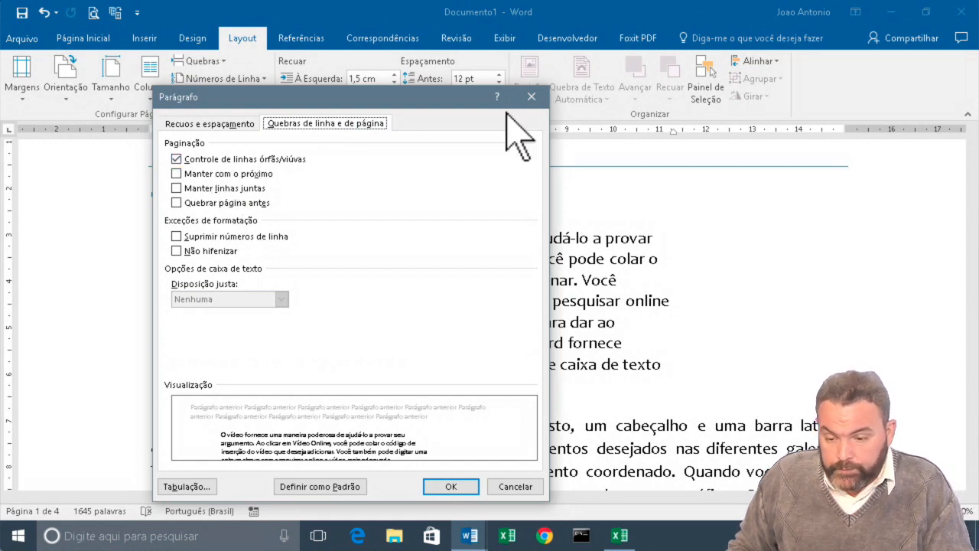
left_click(531, 97)
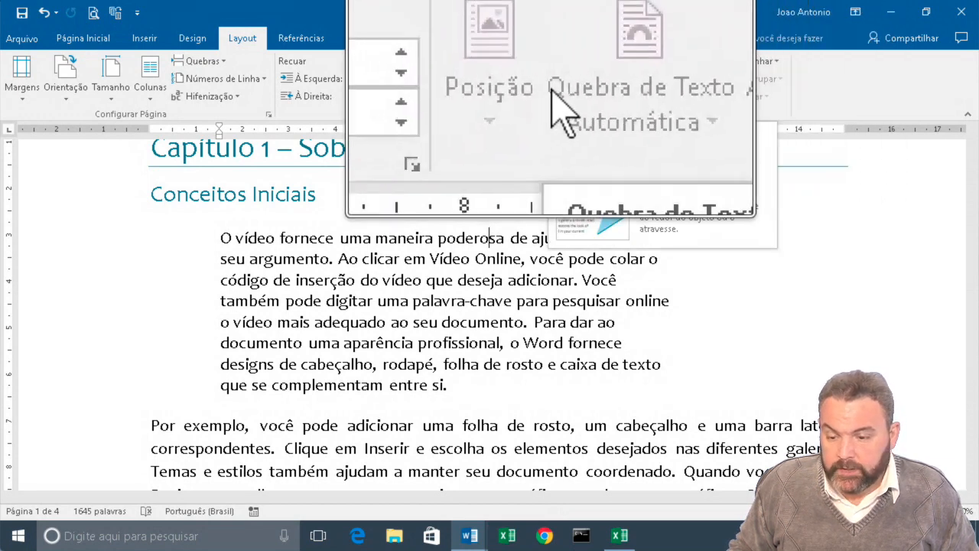
Position the tall rounded rectangle from the "Utilização do Programa" section at the page's top left with text wrapping
left_click(741, 277)
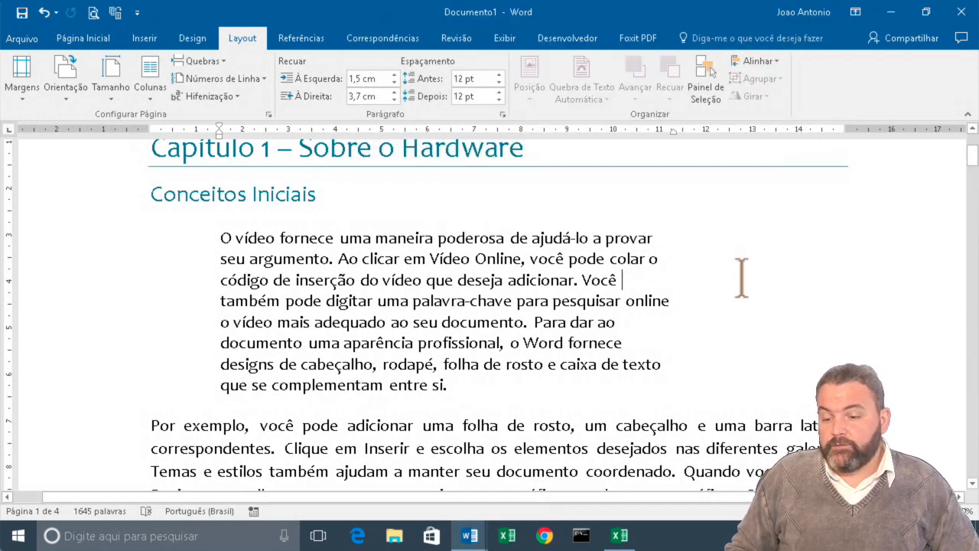
scroll(741, 279, "down", 15)
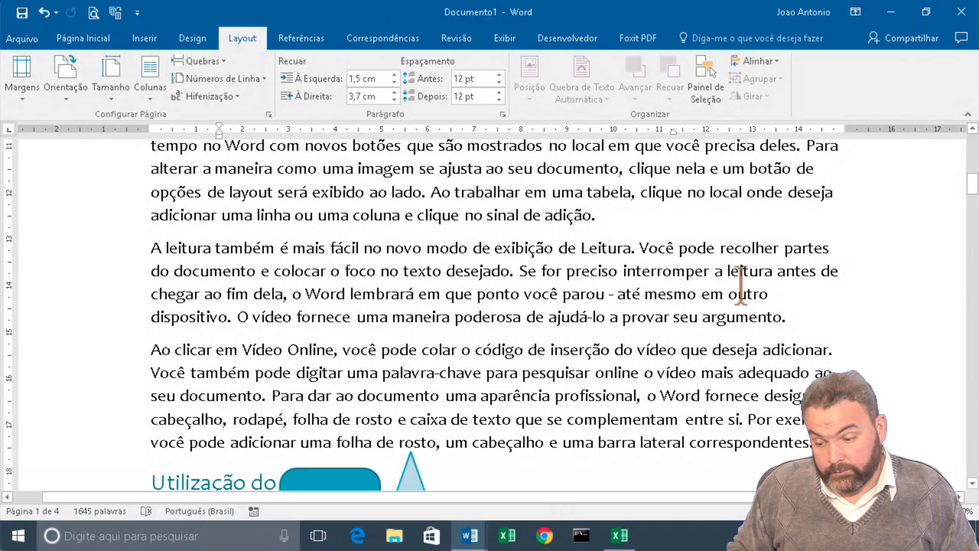
scroll(741, 289, "down", 3)
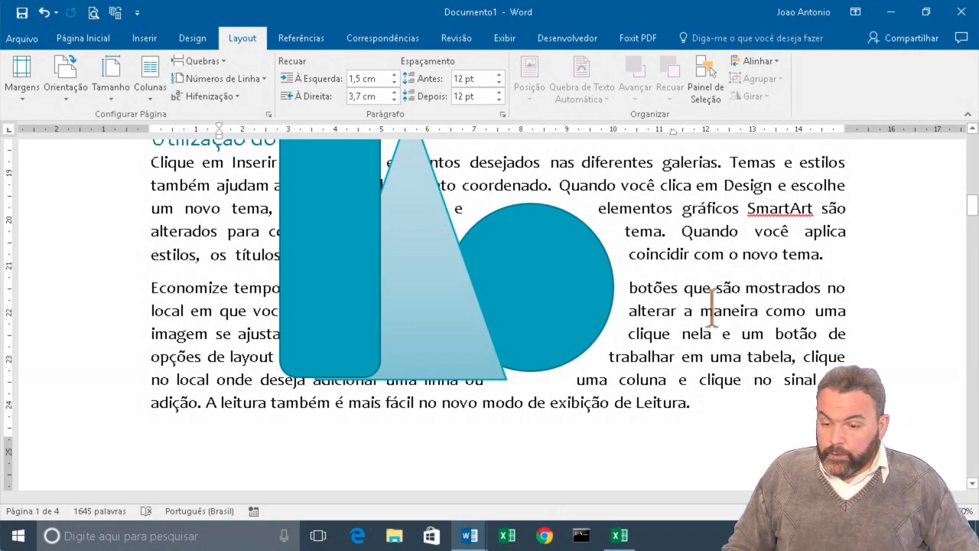
left_click(355, 262)
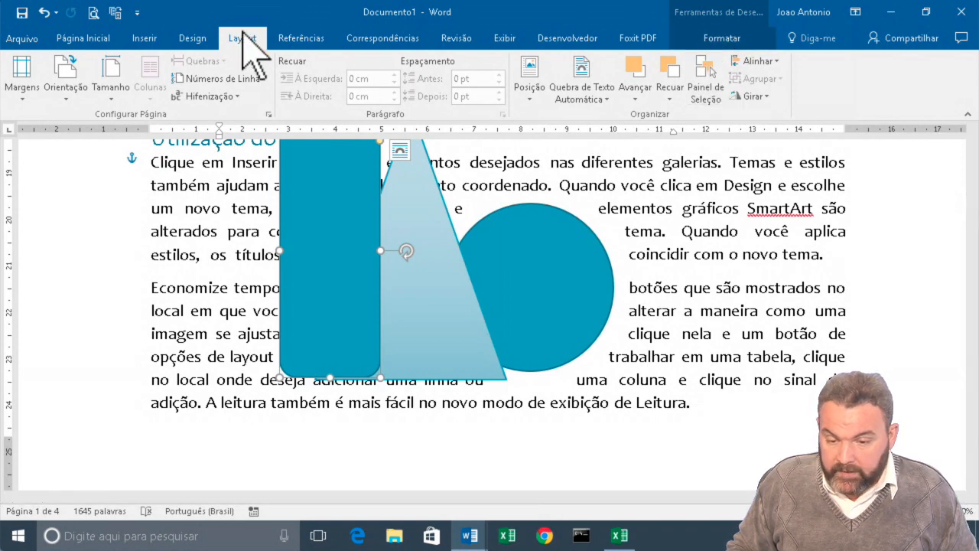
key("super+plus")
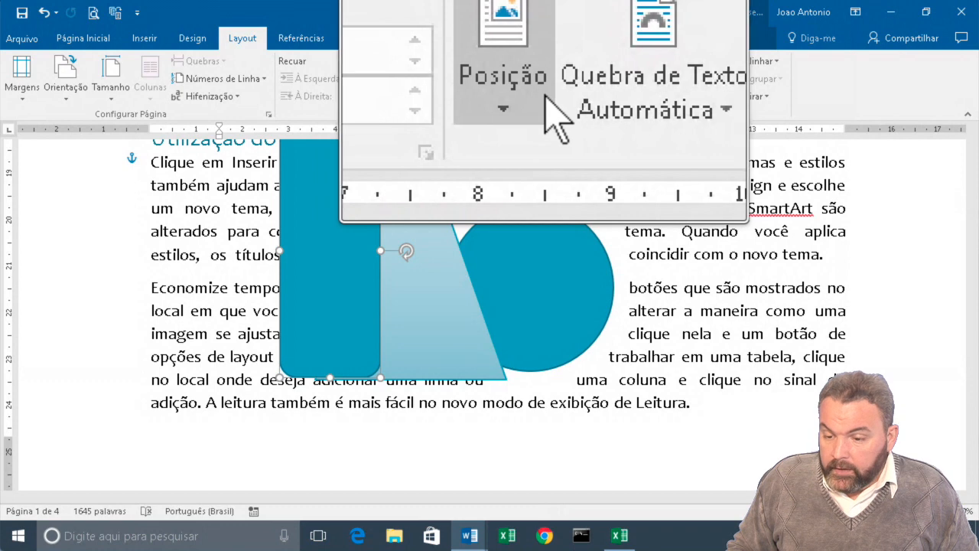
key("super+Escape")
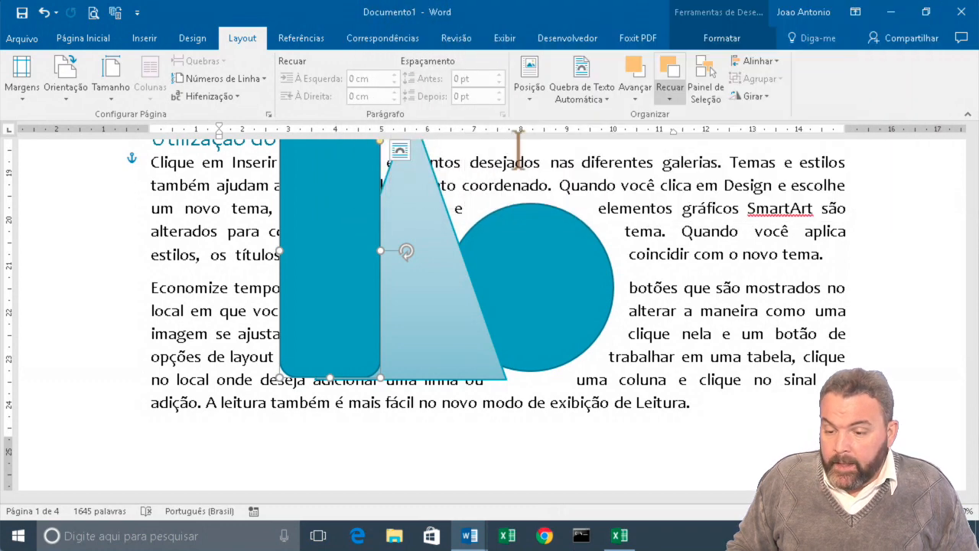
key("alt")
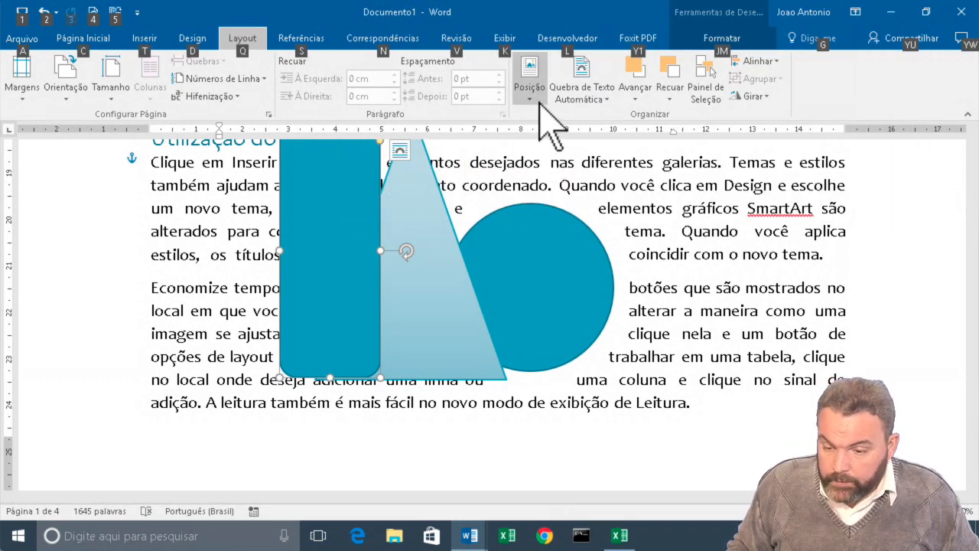
scroll(740, 275, "up", 2)
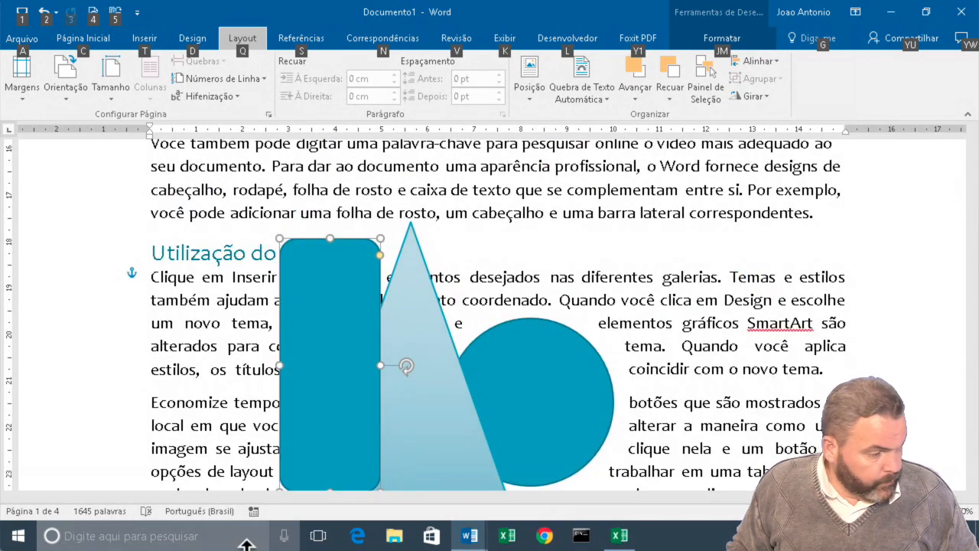
scroll(490, 314, "down", 6)
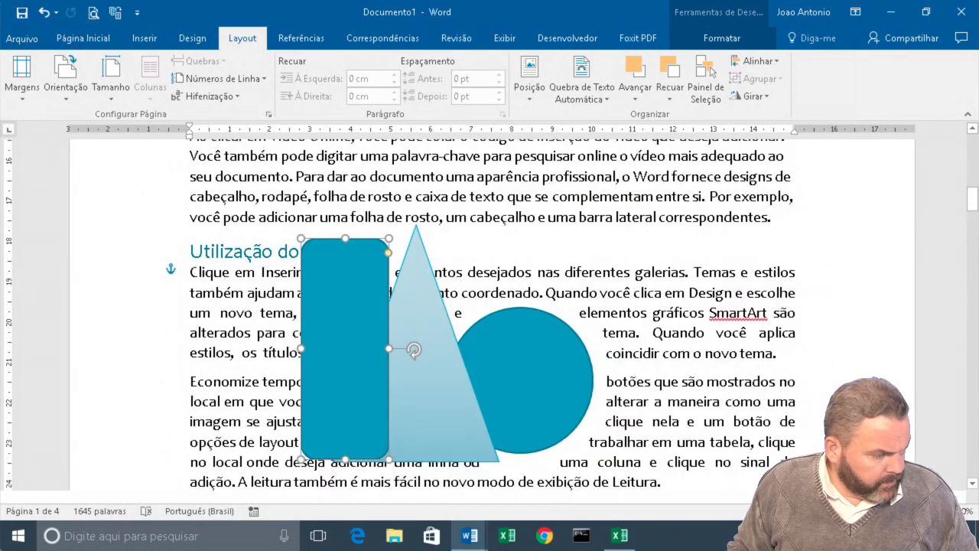
scroll(693, 371, "down", 2)
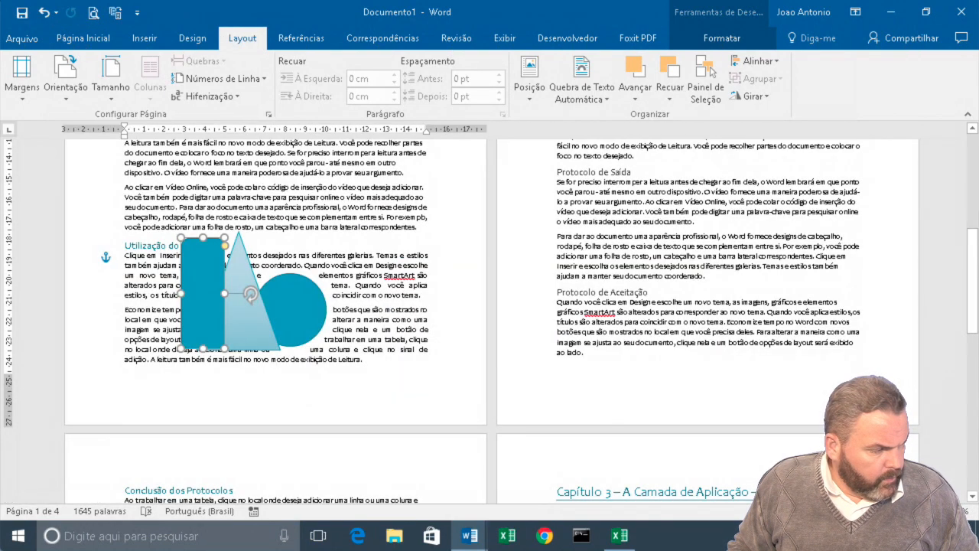
scroll(692, 371, "up", 2)
scroll(692, 371, "up", 1)
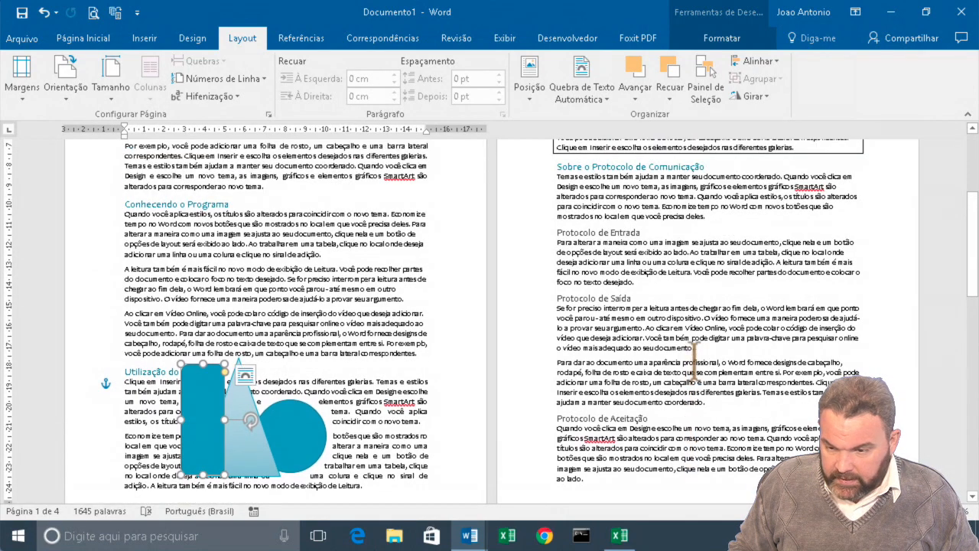
left_click(534, 92)
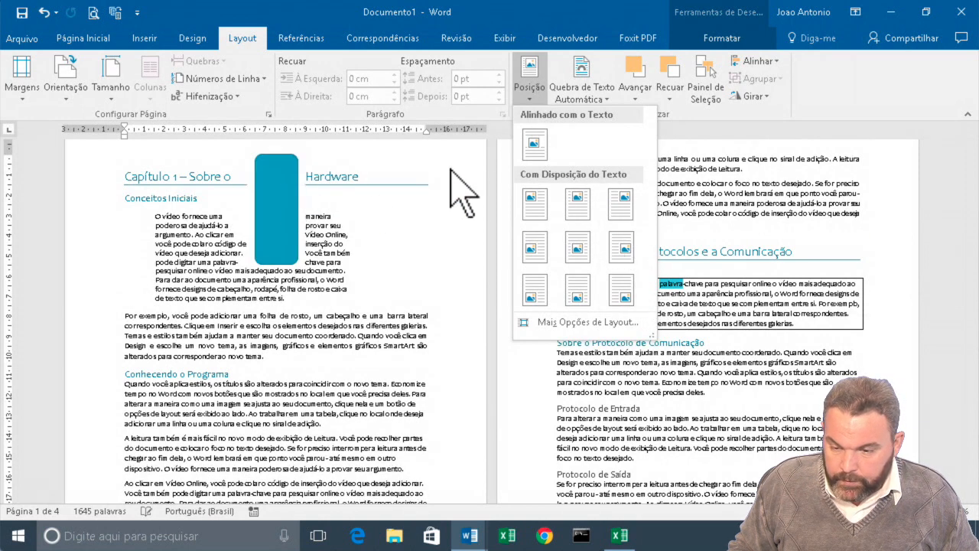
left_click(534, 205)
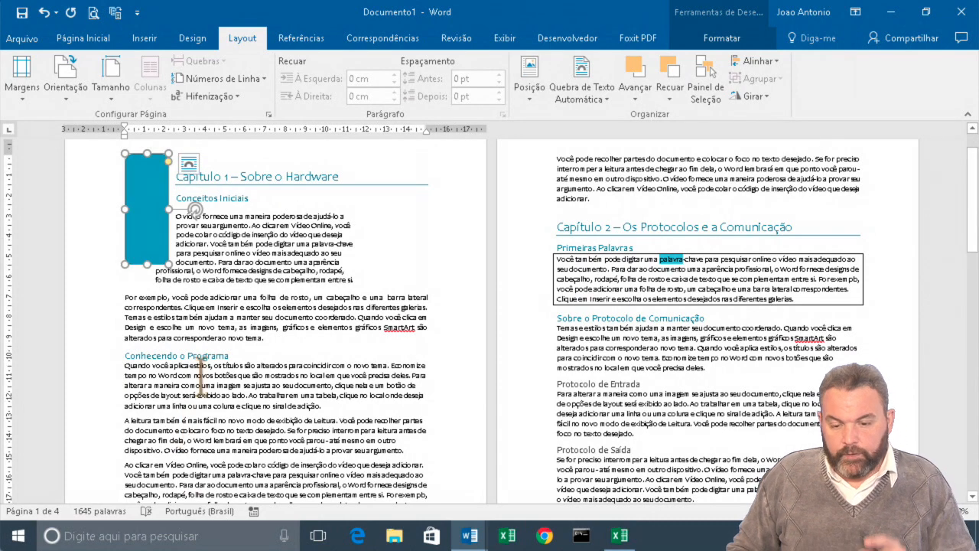
Move the rounded rectangle into the "Conhecendo o Programa" section, and reposition it at the page's top right with text wrapping
left_click_drag(163, 229, 320, 405)
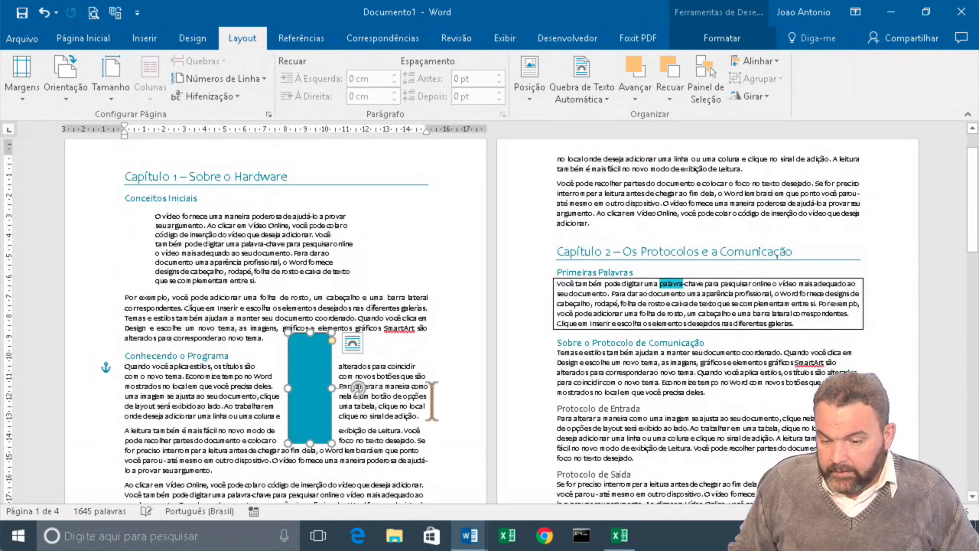
left_click(538, 96)
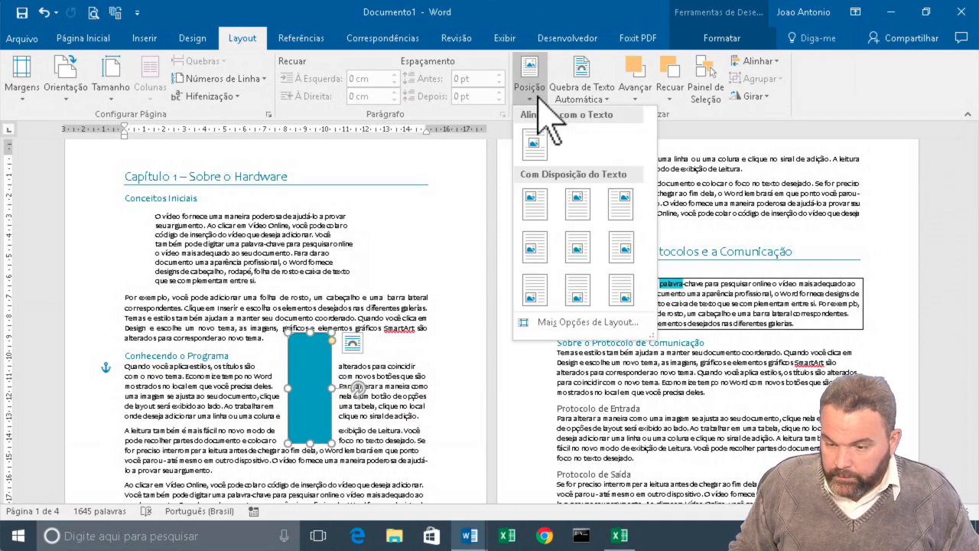
left_click(621, 205)
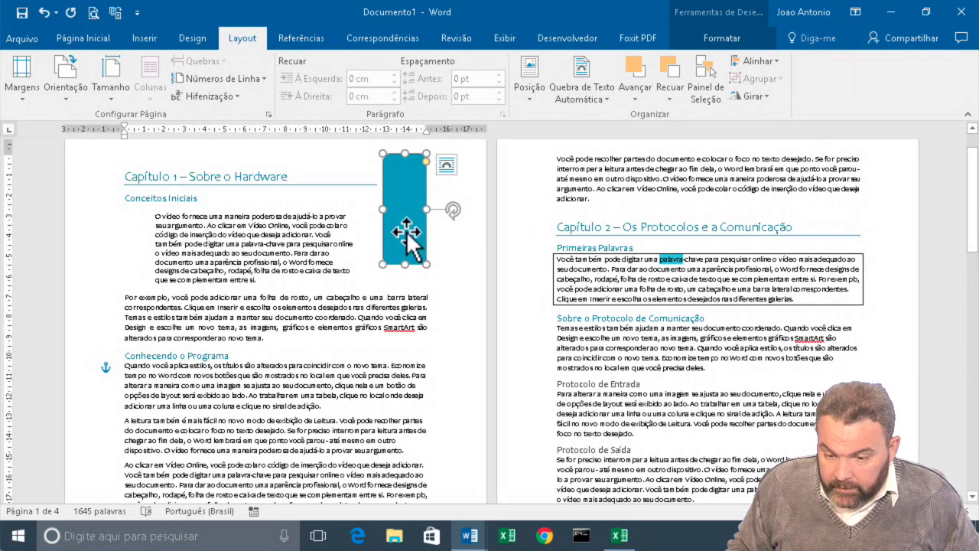
Move the rounded rectangle and the light blue triangle side by side into the text under "Conhecendo o Programa", with the triangle on the left
left_click_drag(375, 256, 177, 264)
scroll(280, 429, "down", 3)
left_click_drag(263, 283, 339, 276)
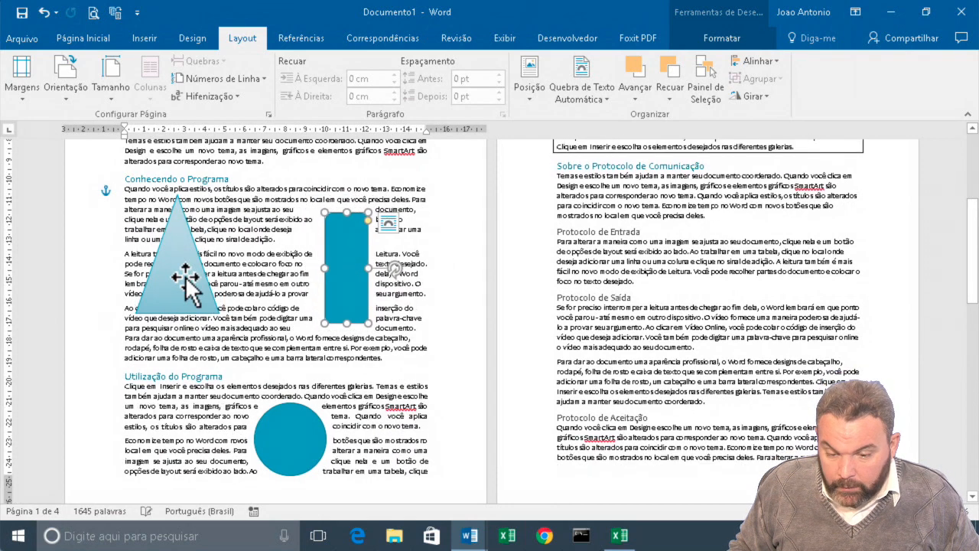
Shift the light blue triangle slightly right under "Conhecendo o Programa" and examine its available text wrapping options without changing them
left_click_drag(183, 278, 223, 289)
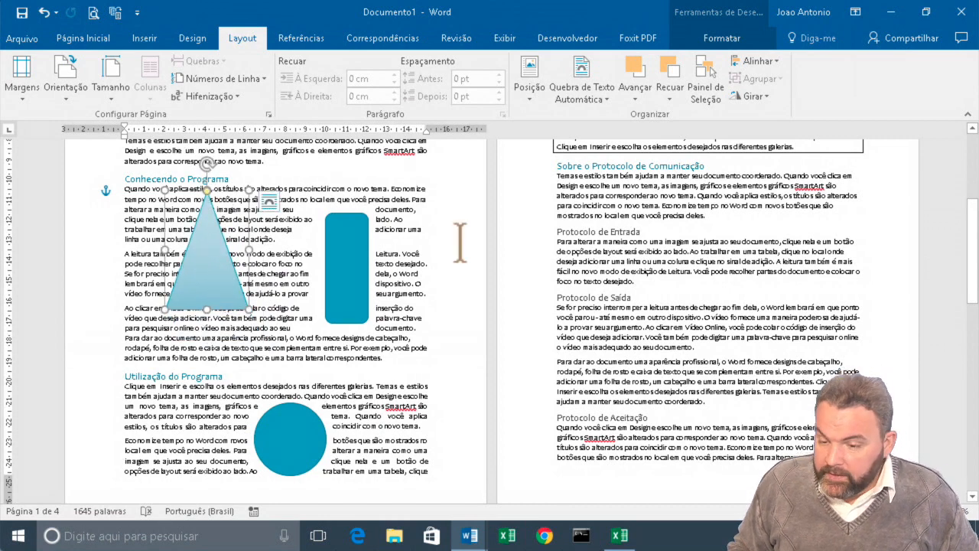
left_click(606, 100)
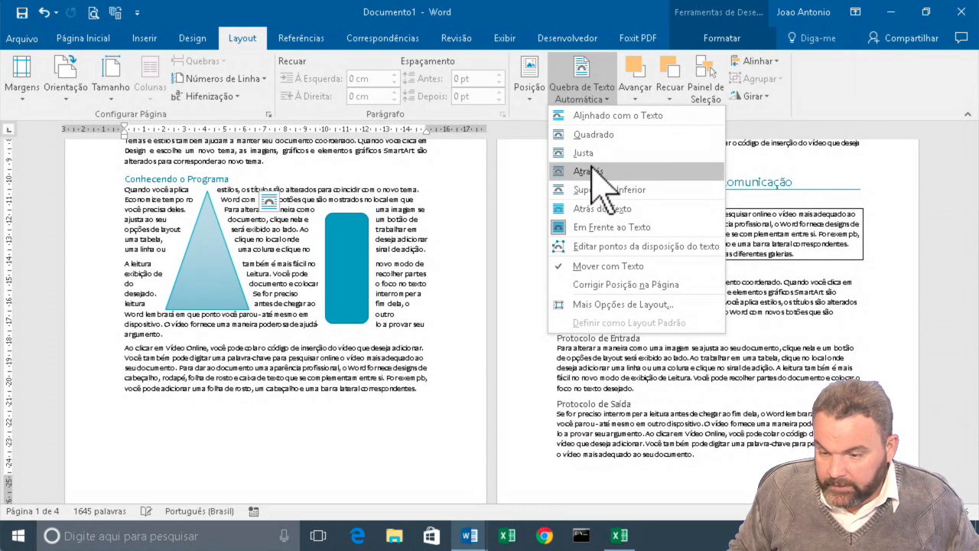
left_click(612, 98)
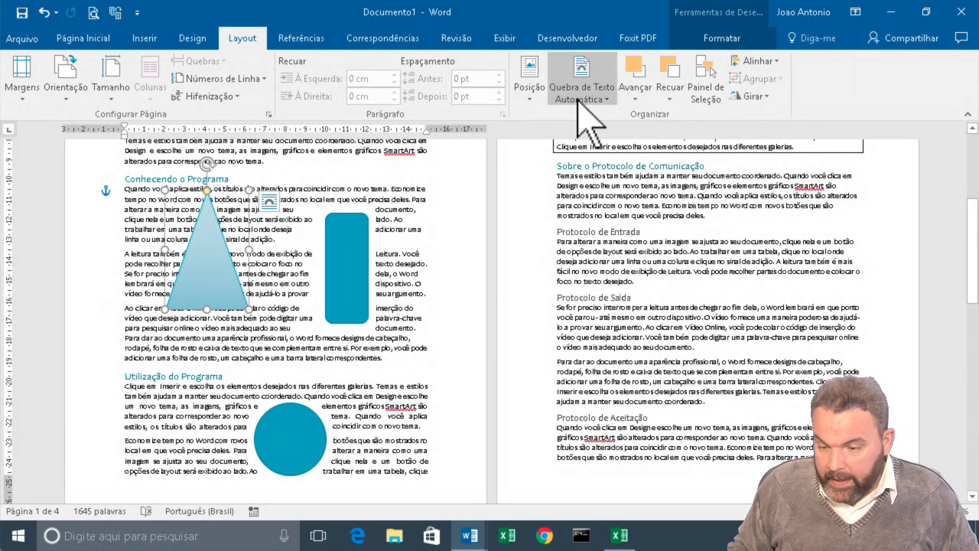
right_click(215, 260)
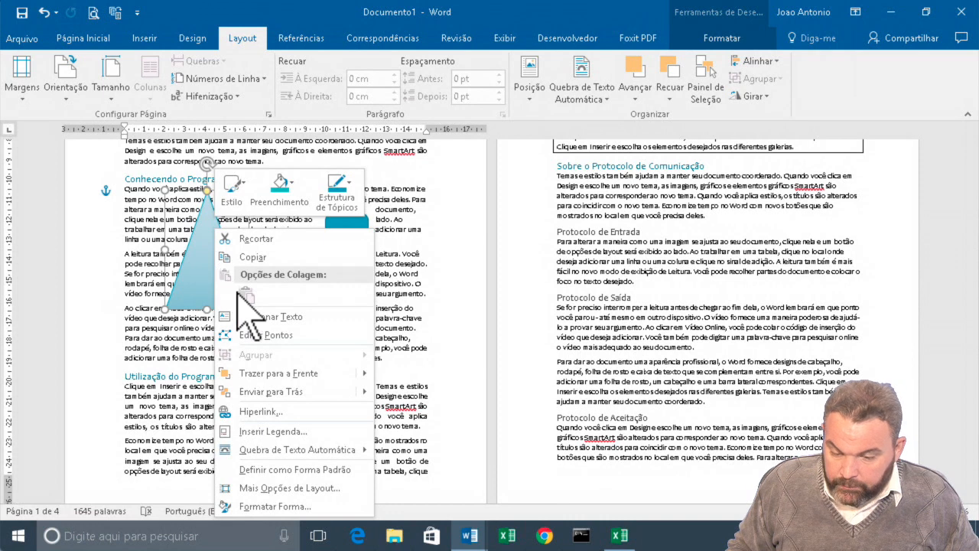
mouse_move(307, 449)
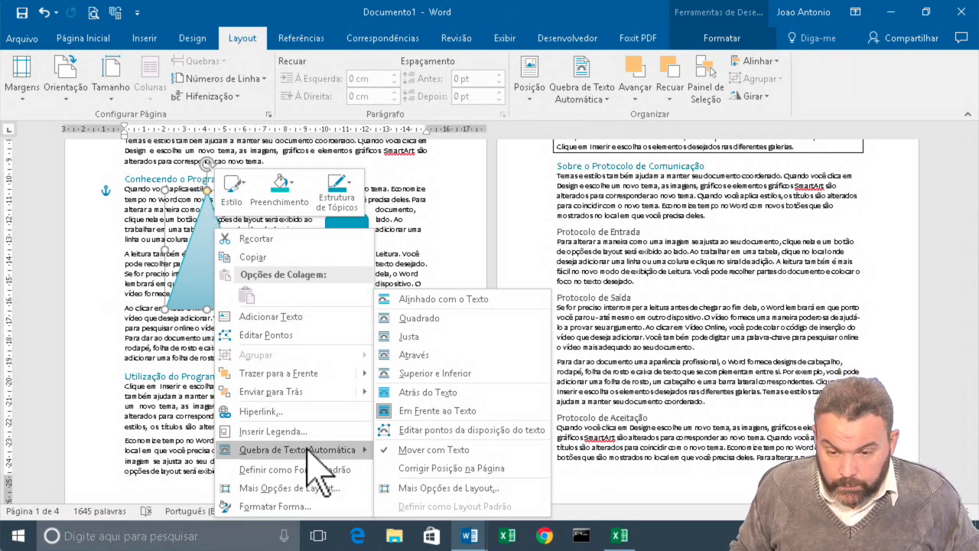
left_click(197, 283)
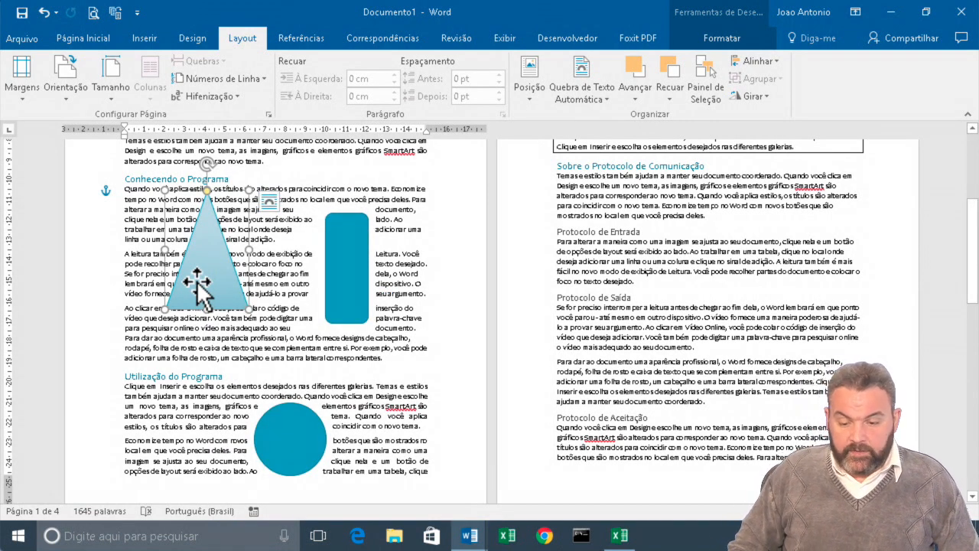
left_click(338, 292)
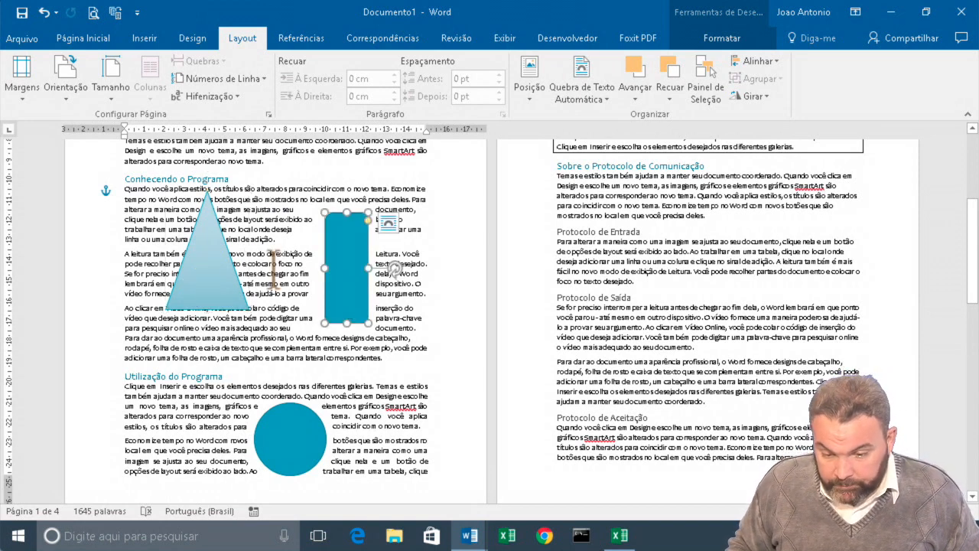
left_click(218, 283)
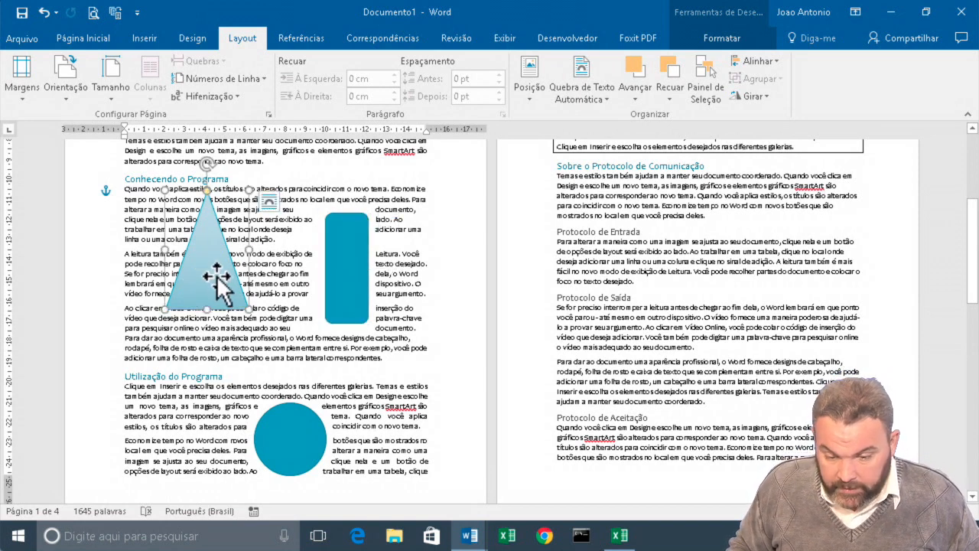
Nudge the triangle back toward the left margin and compare its text wrapping setting with the rounded rectangle's layout options
left_click_drag(217, 279, 200, 291)
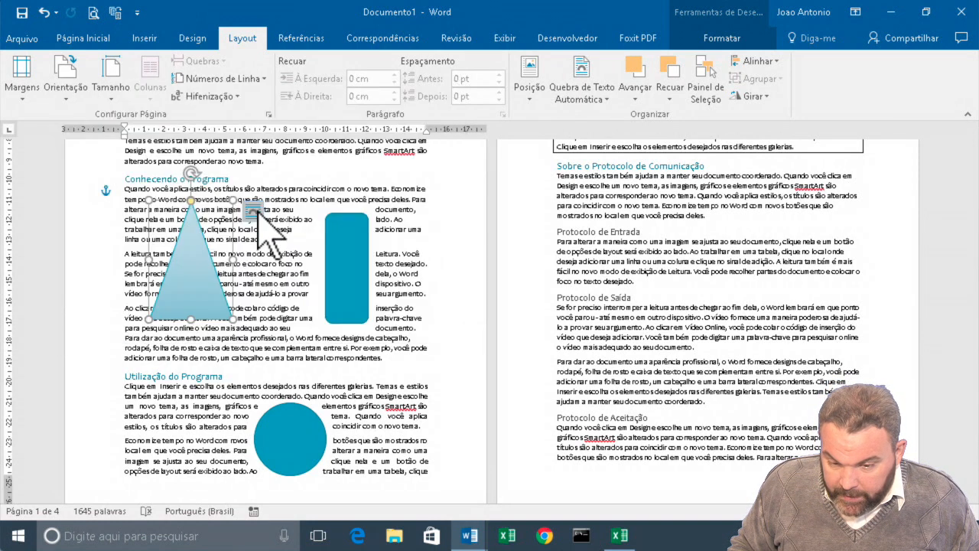
left_click(337, 253)
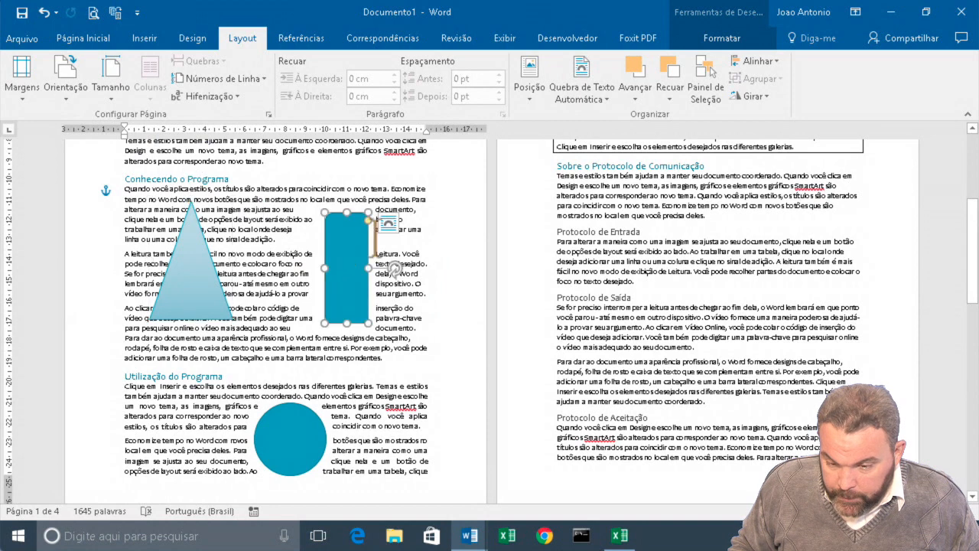
left_click(389, 222)
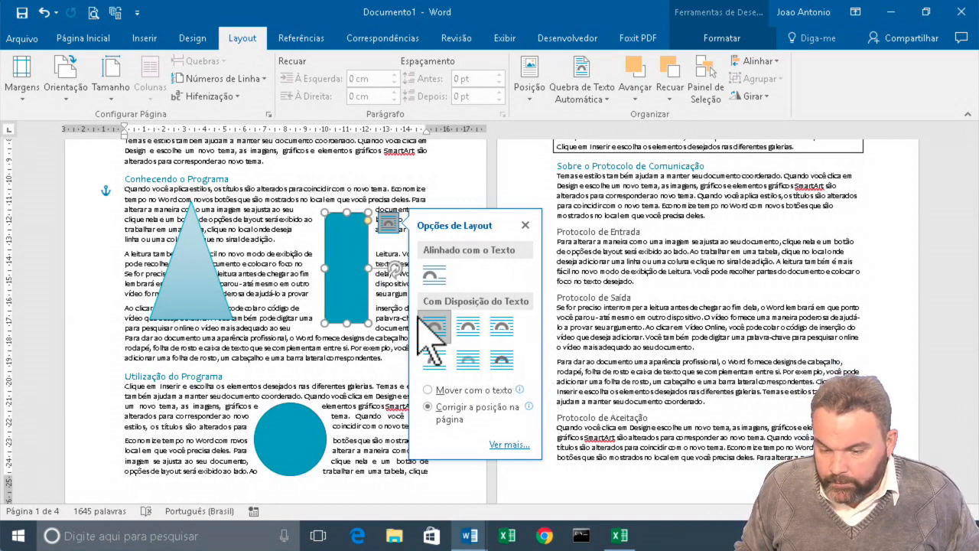
left_click(260, 254)
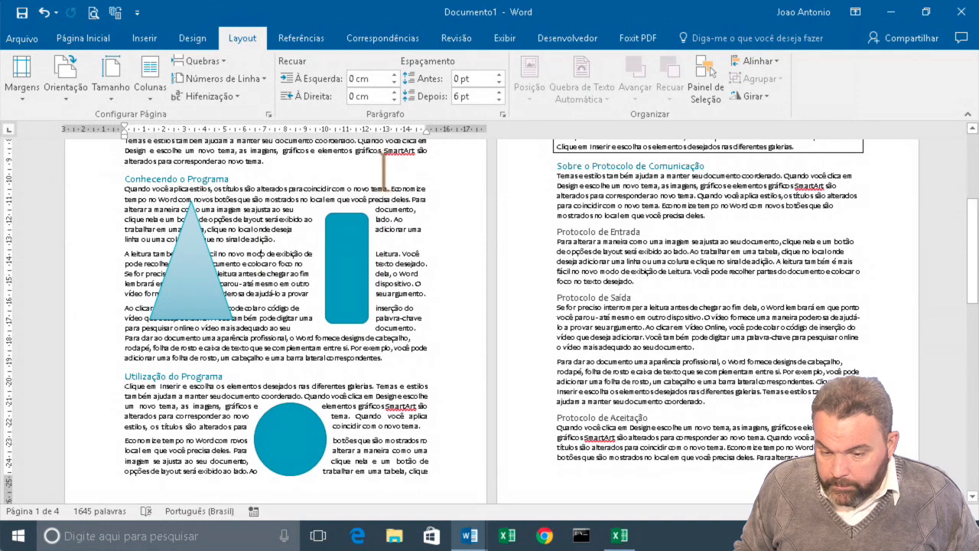
left_click(188, 258)
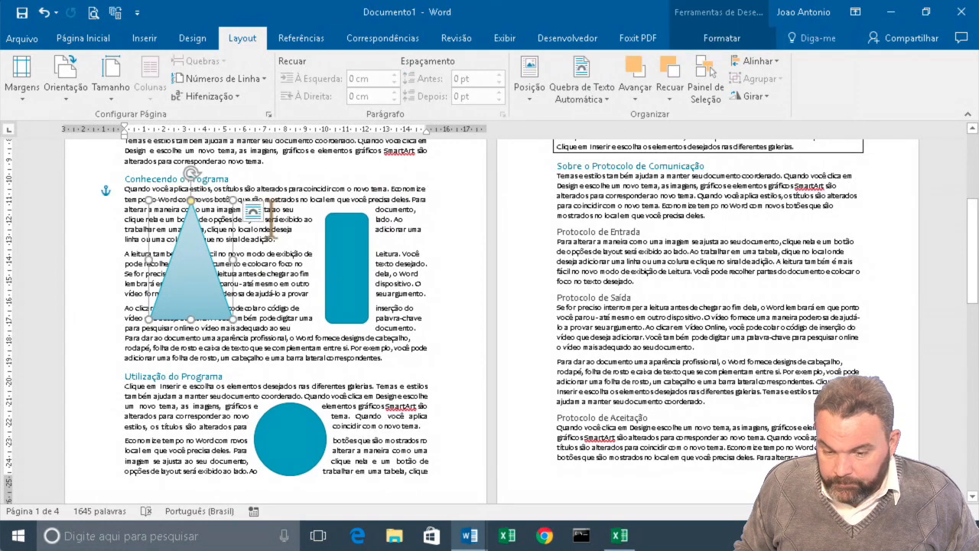
left_click(601, 88)
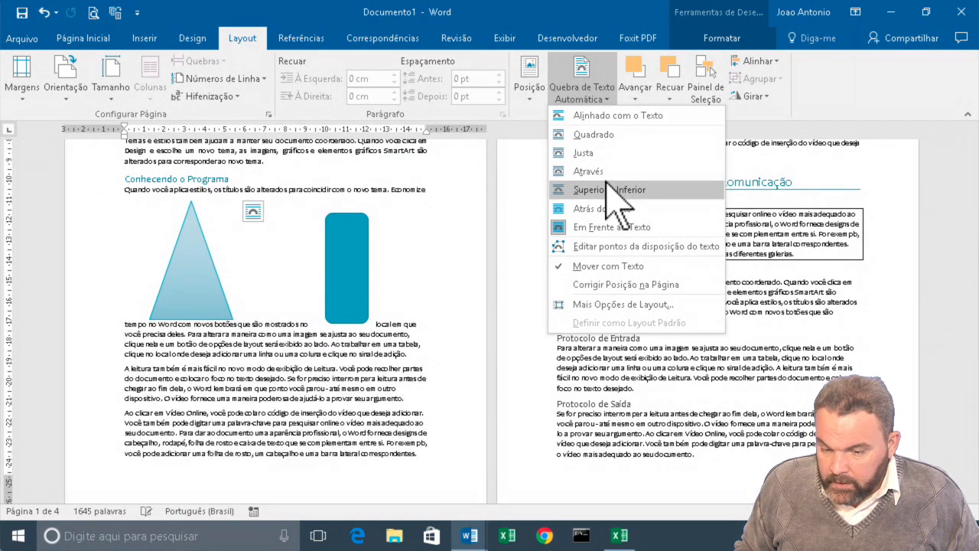
left_click(348, 264)
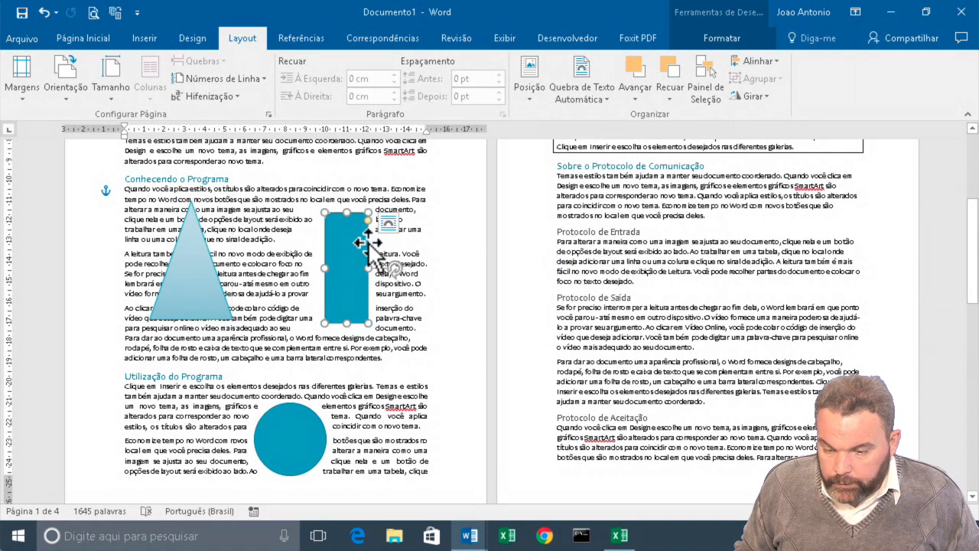
left_click(389, 221)
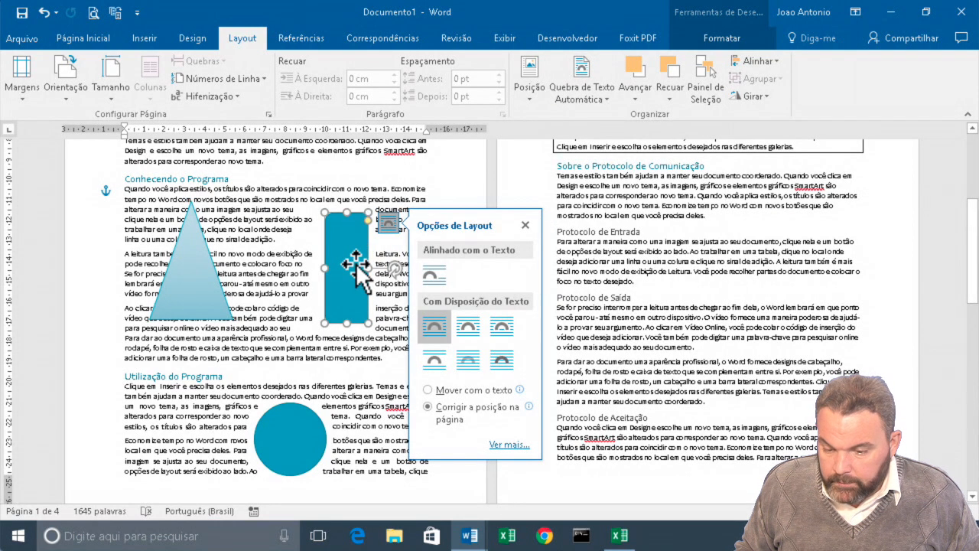
Apply "Em Frente ao Texto" wrapping to the light blue triangle and move it down to just above the circle
left_click(184, 299)
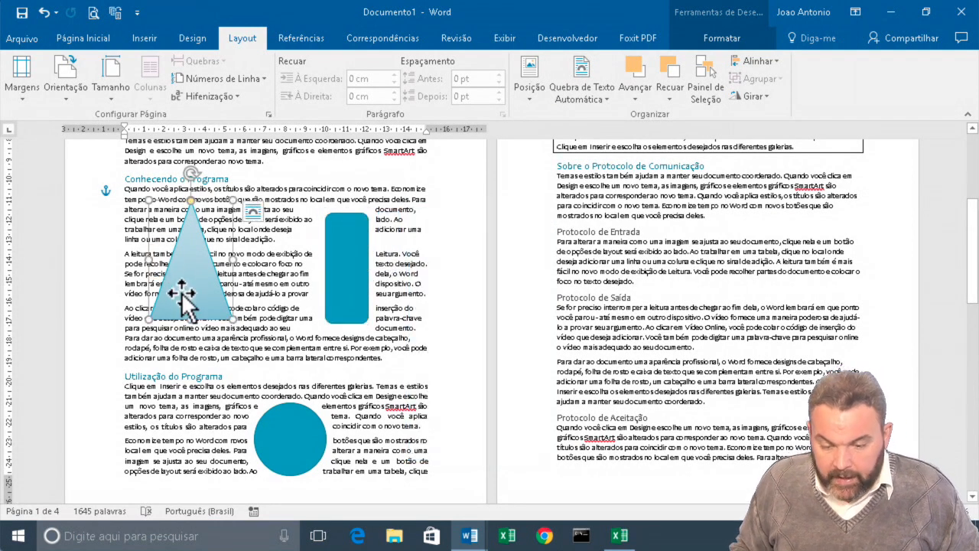
left_click_drag(201, 302, 243, 315)
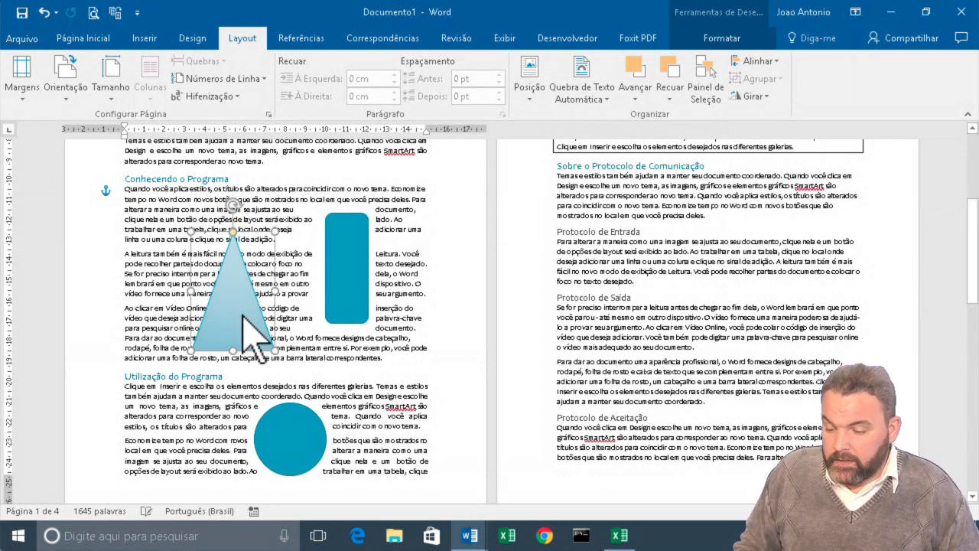
left_click(583, 86)
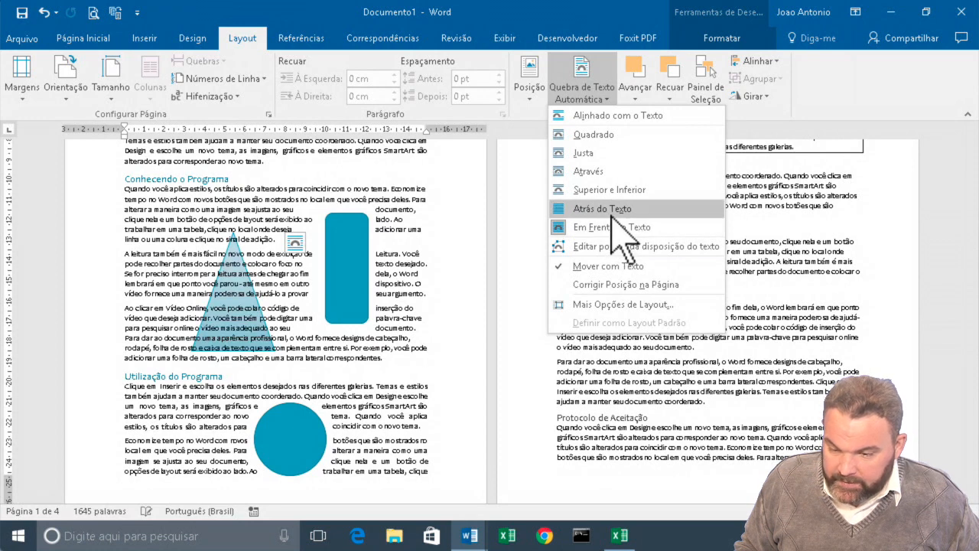
left_click(614, 226)
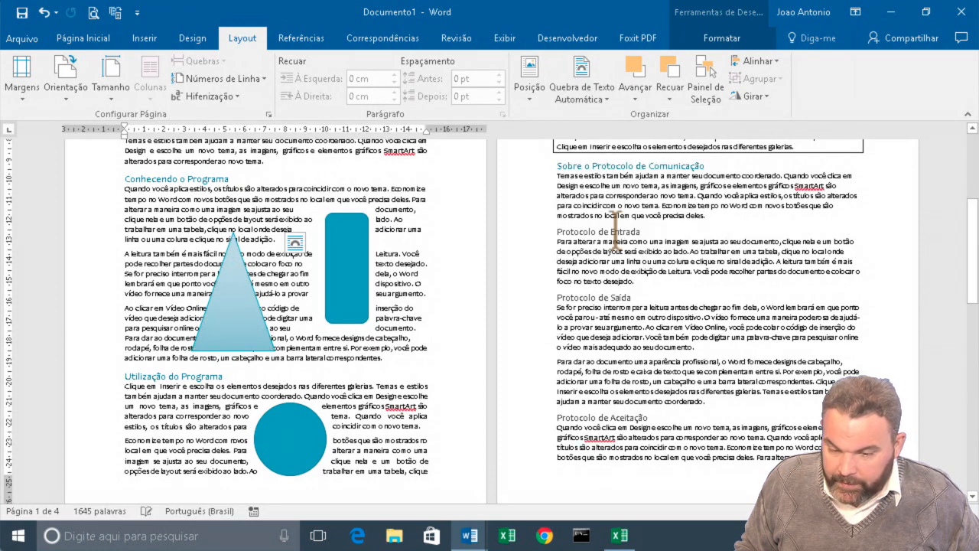
left_click_drag(252, 329, 291, 378)
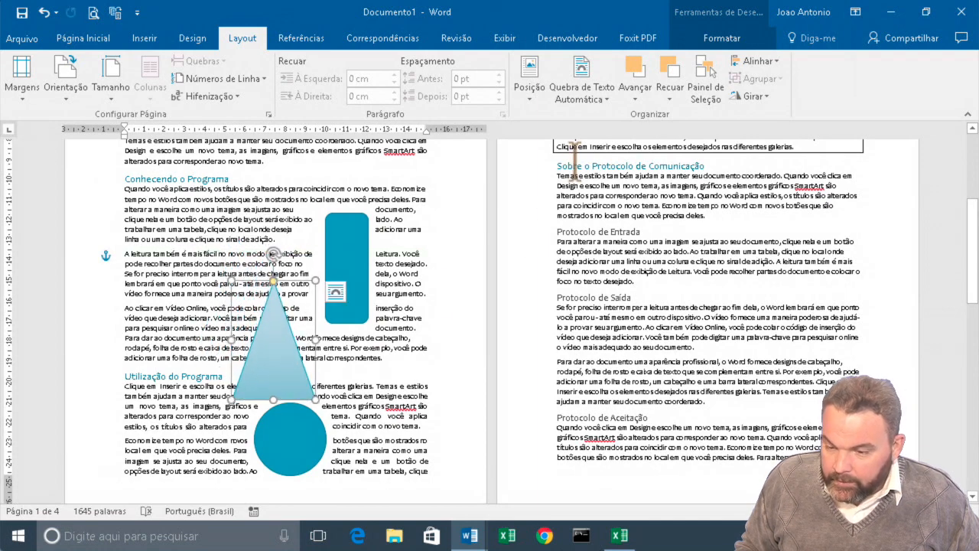
Set the triangle's text wrapping to "Atrás do Texto" and move it up and left into the "Conhecendo o Programa" paragraphs
left_click(582, 84)
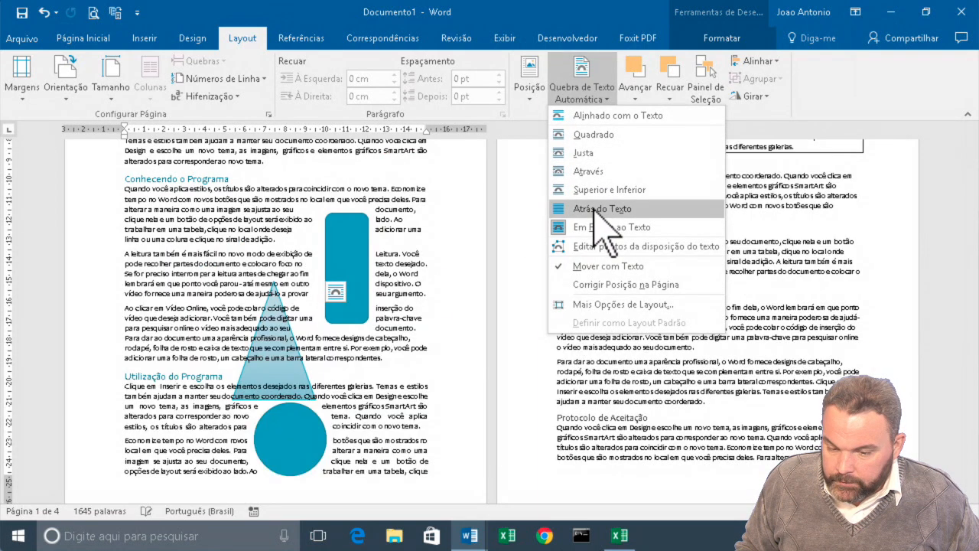
left_click(595, 208)
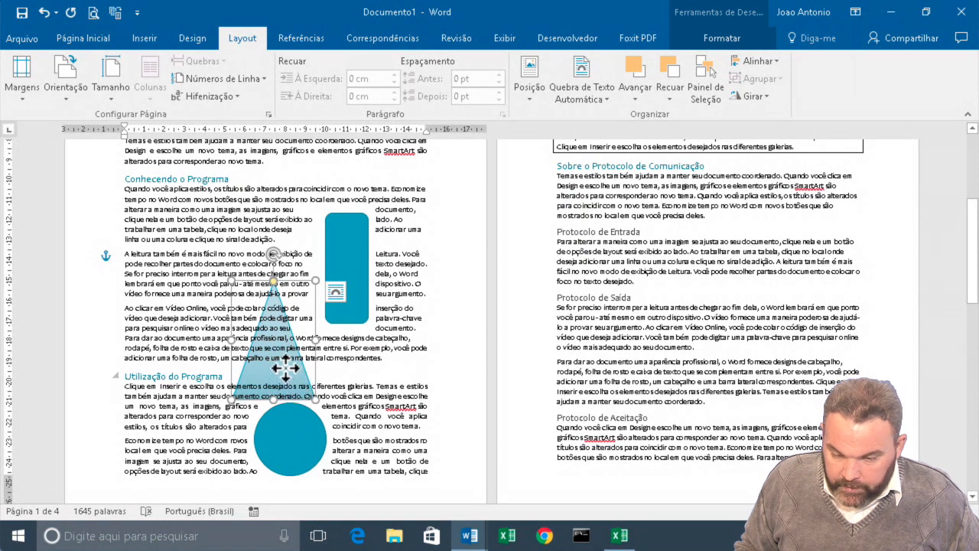
left_click_drag(285, 368, 217, 328)
left_click(208, 329)
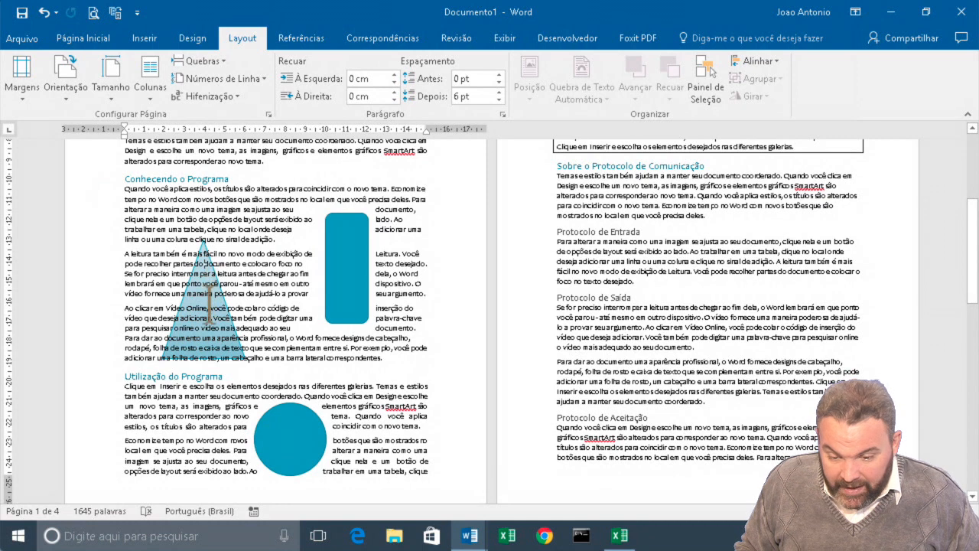
Move the triangle toward the circle, set its wrapping to "Em Frente ao Texto", and return it to the left side of the text
left_click(214, 309)
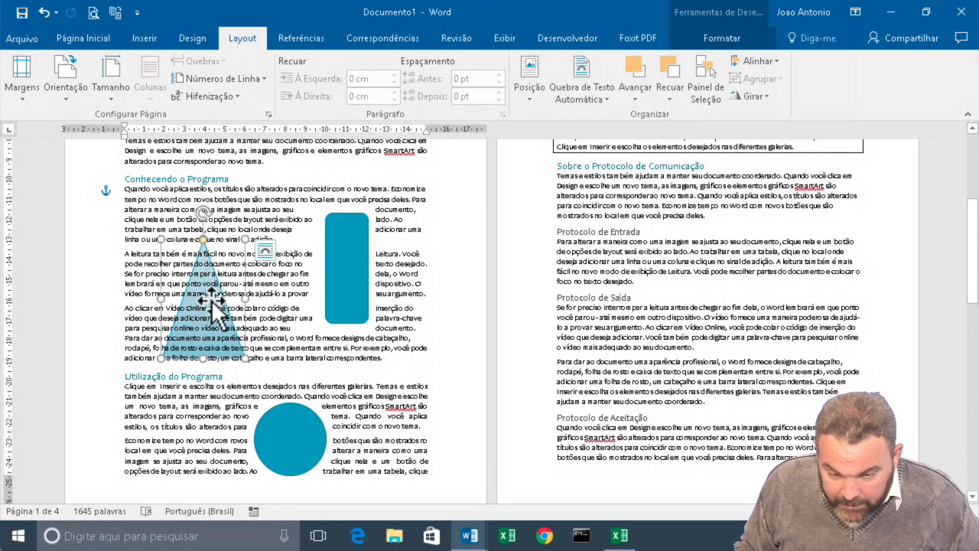
left_click_drag(213, 310, 287, 334)
left_click(600, 92)
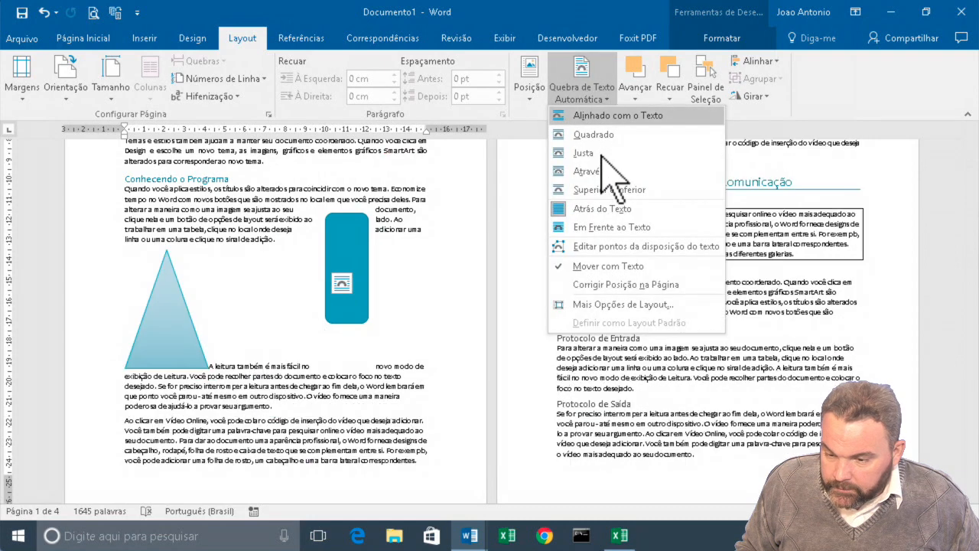
left_click(627, 227)
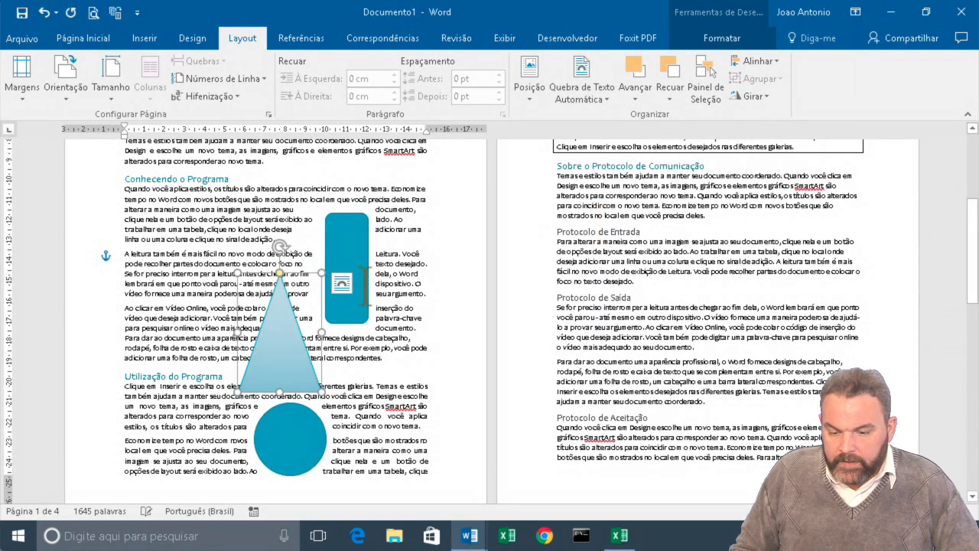
left_click_drag(279, 360, 206, 310)
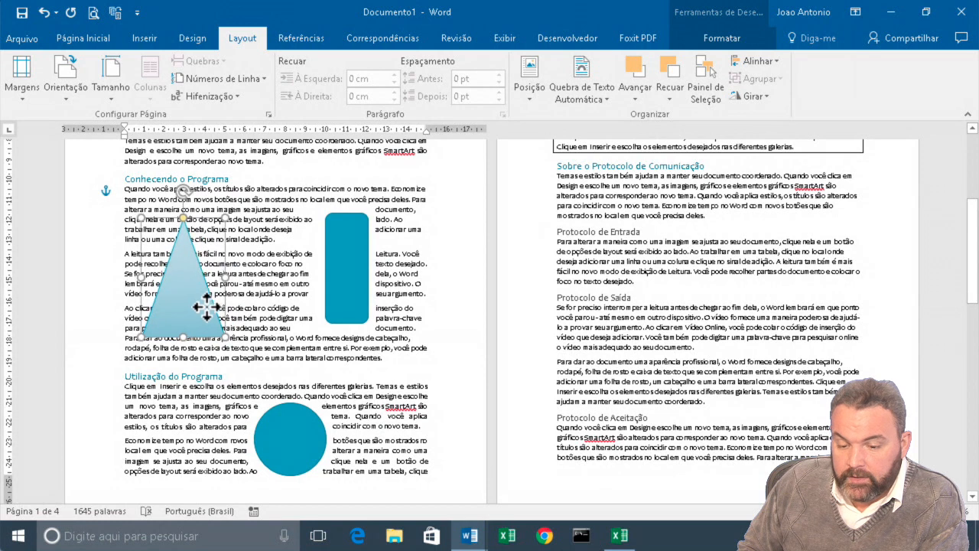
Set the triangle's text wrapping to "Quadrado" and reposition it within the "Conhecendo o Programa" text
left_click(606, 102)
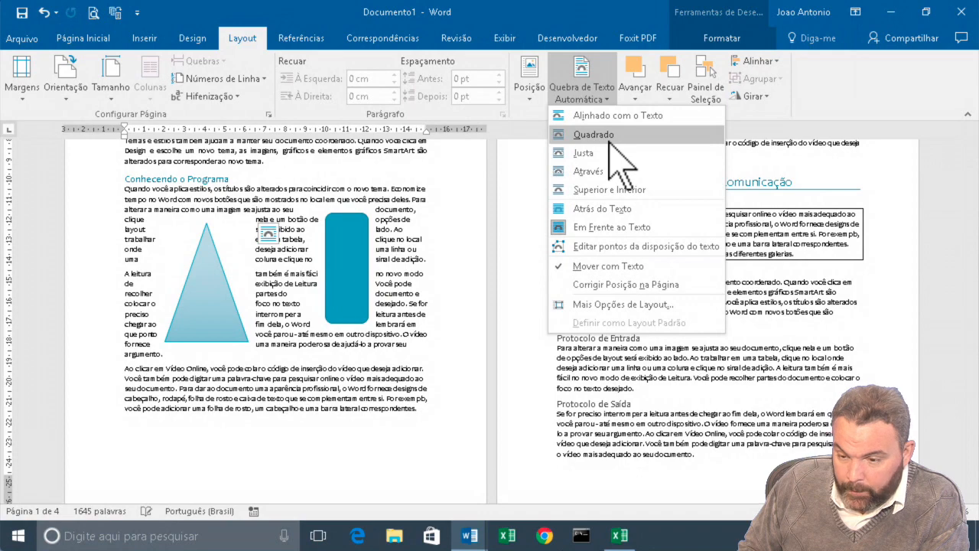
left_click(610, 140)
mouse_move(226, 314)
left_mouse_down()
mouse_move(225, 345)
mouse_move(256, 350)
mouse_move(233, 354)
mouse_move(201, 328)
mouse_move(203, 284)
mouse_move(224, 306)
left_mouse_up()
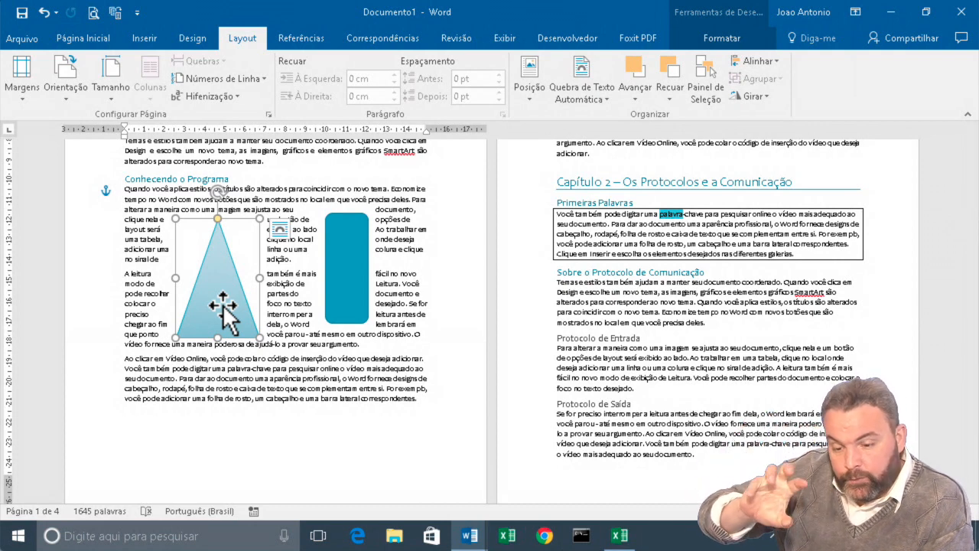
left_click(265, 374)
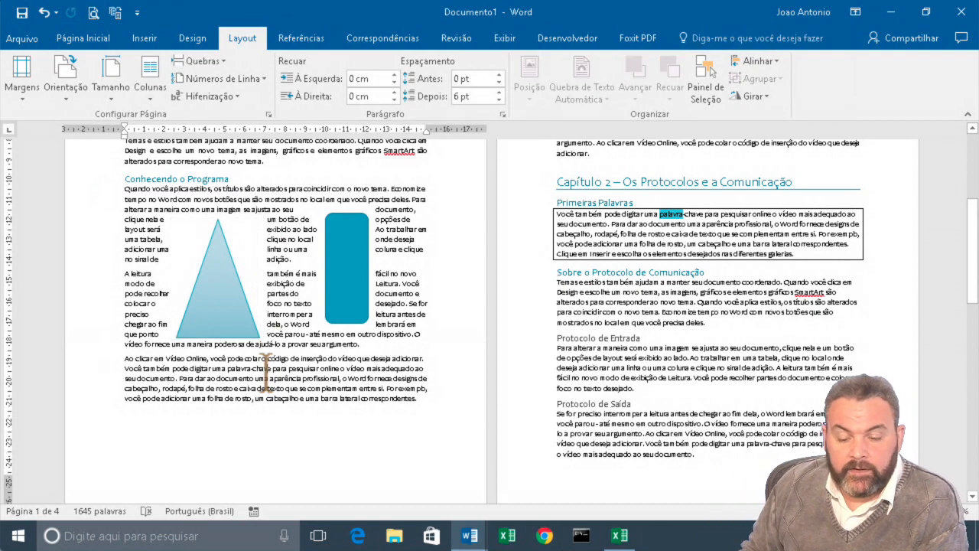
Set the triangle's text wrapping to "Justa" and move it slightly left within the "Conhecendo o Programa" text
mouse_move(237, 310)
left_mouse_down()
mouse_move(252, 316)
mouse_move(241, 313)
left_mouse_up()
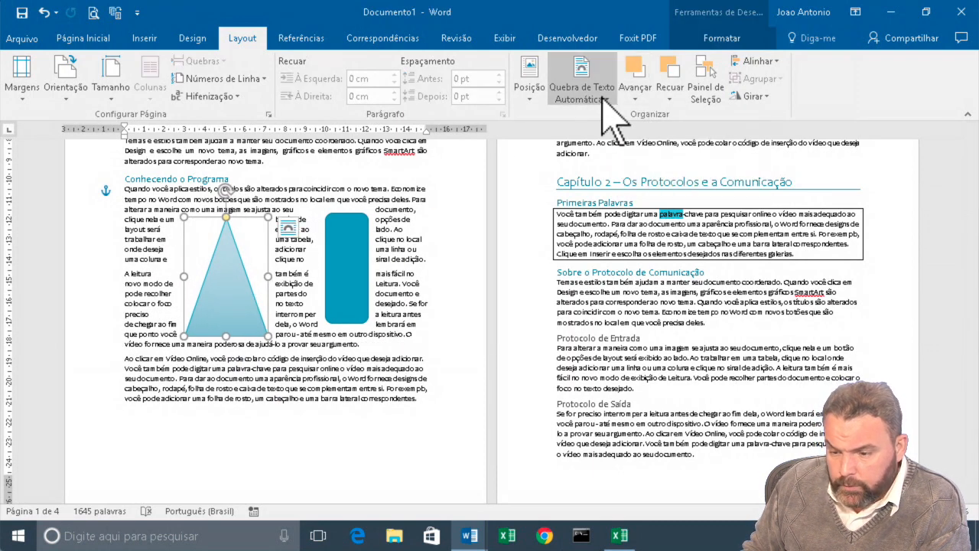
left_click(593, 98)
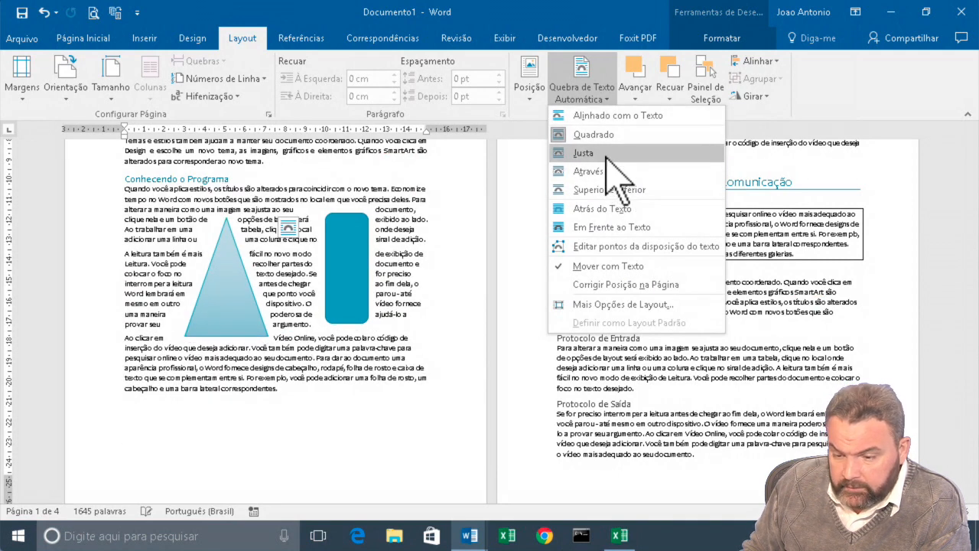
left_click(604, 153)
left_click_drag(228, 304, 205, 314)
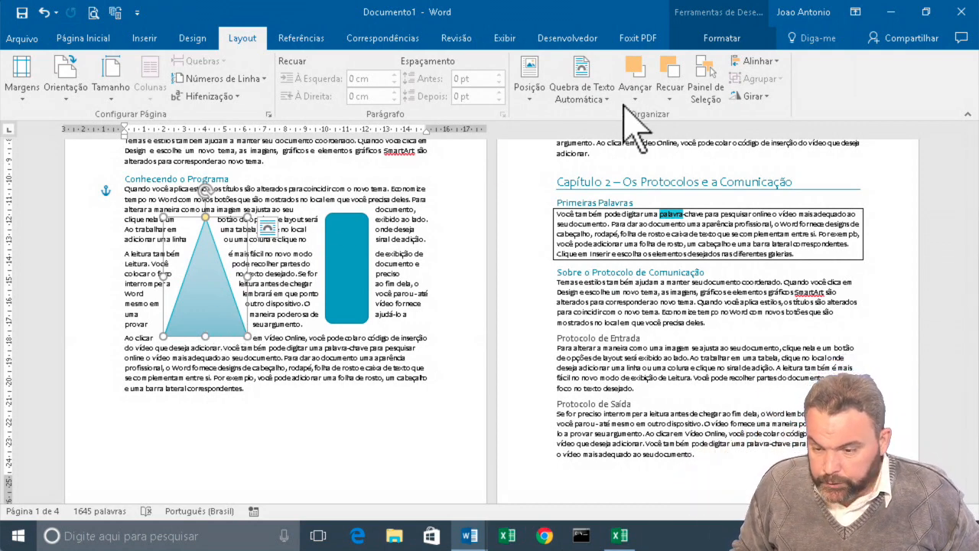
Set the triangle's text wrapping to "Superior e Inferior" and move it down and right, below the first lines of the second paragraph
left_click(572, 90)
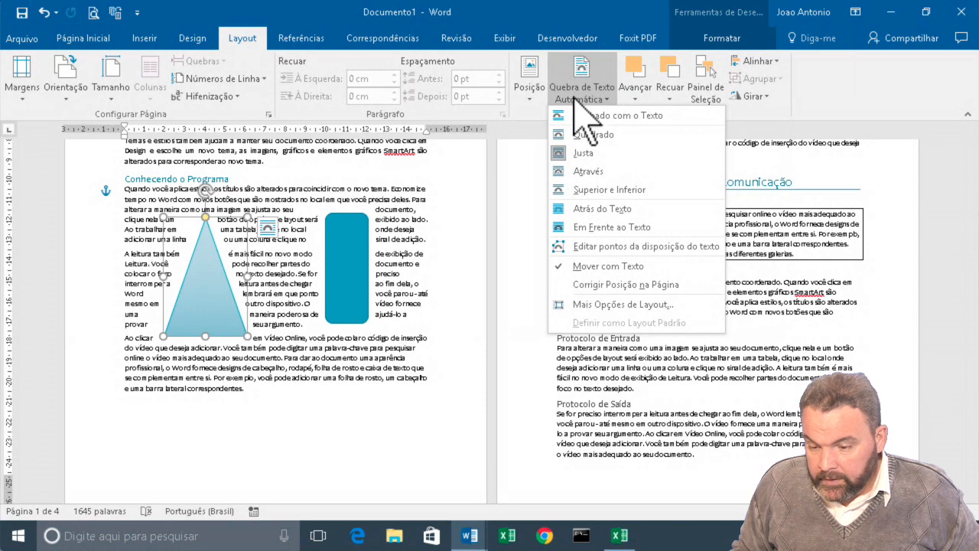
left_click(586, 190)
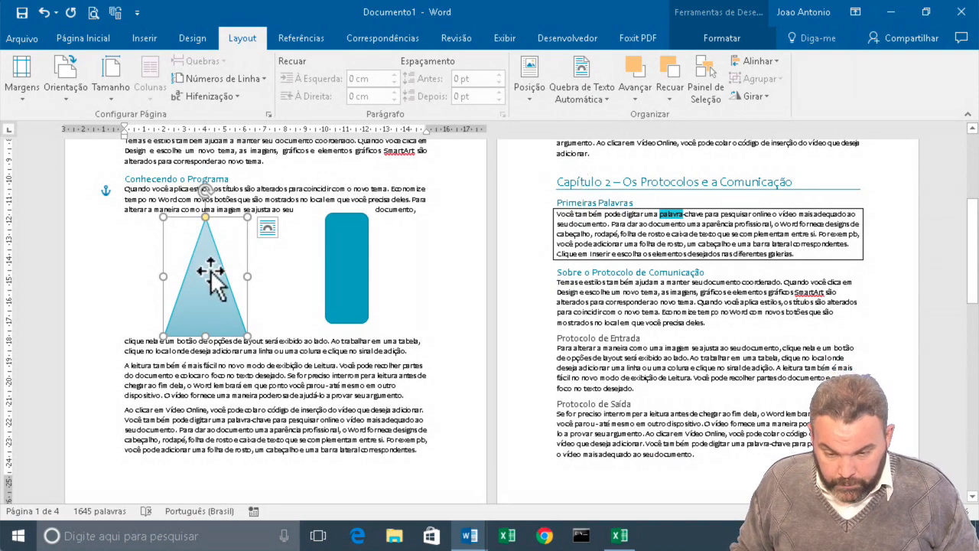
left_click_drag(210, 273, 283, 341)
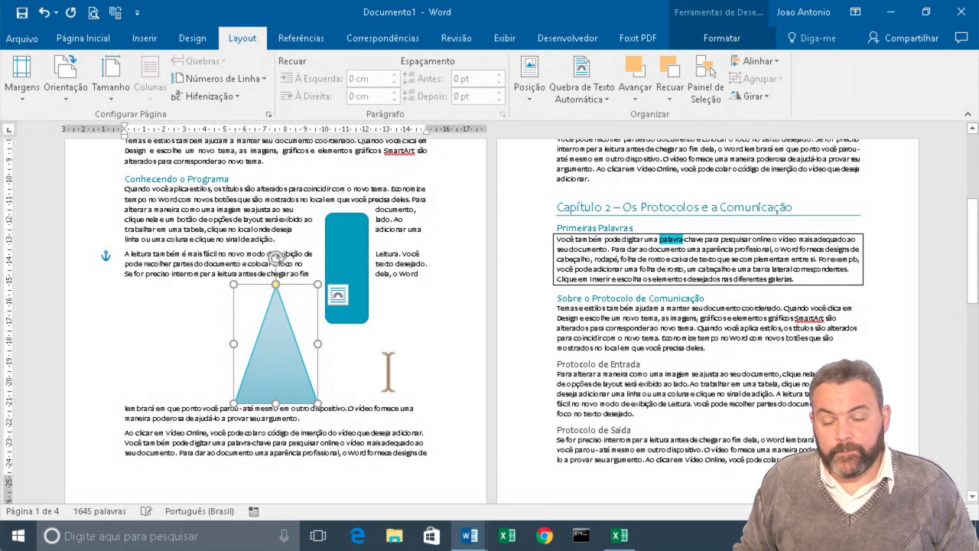
Set the triangle's text wrapping to "Através", move it up and left within the text, and widen it to 7,13 cm
left_click(600, 69)
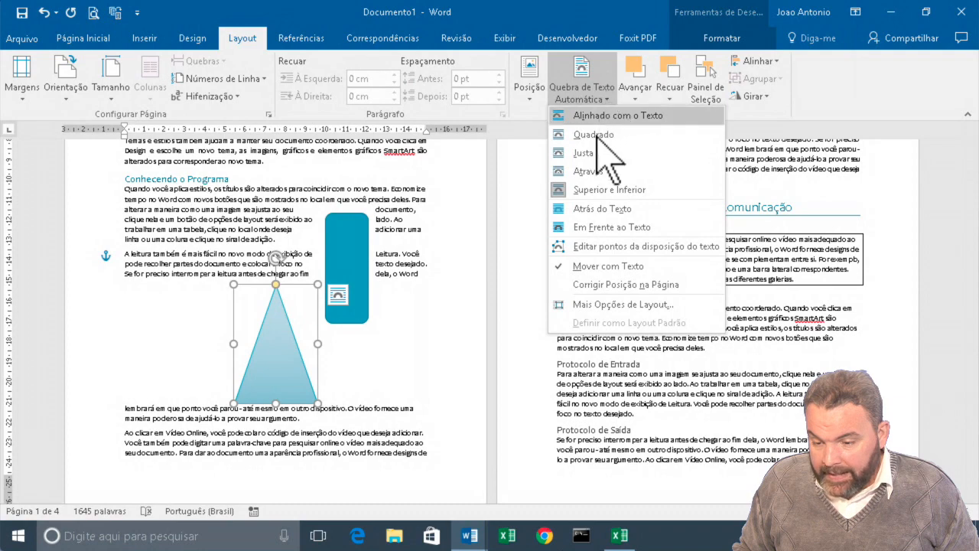
left_click(588, 171)
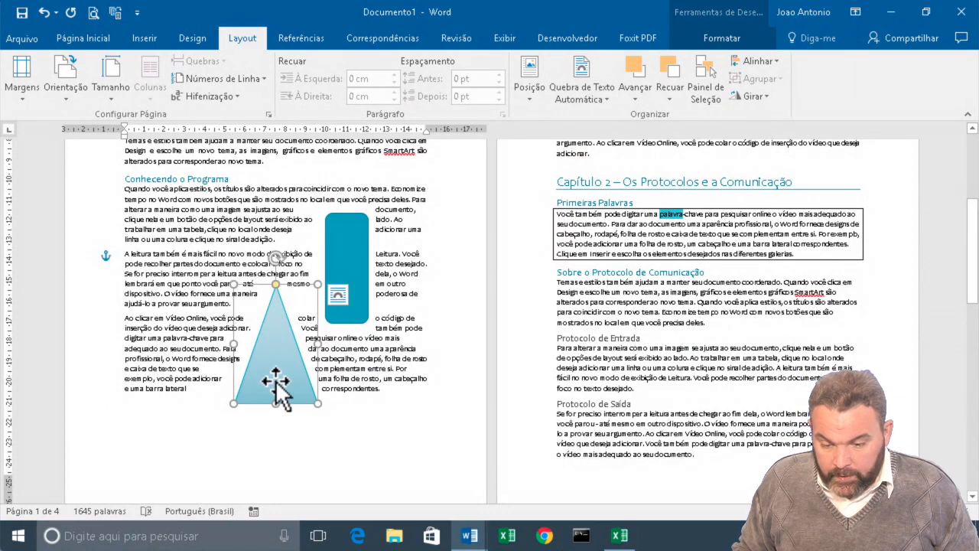
left_click_drag(278, 384, 228, 342)
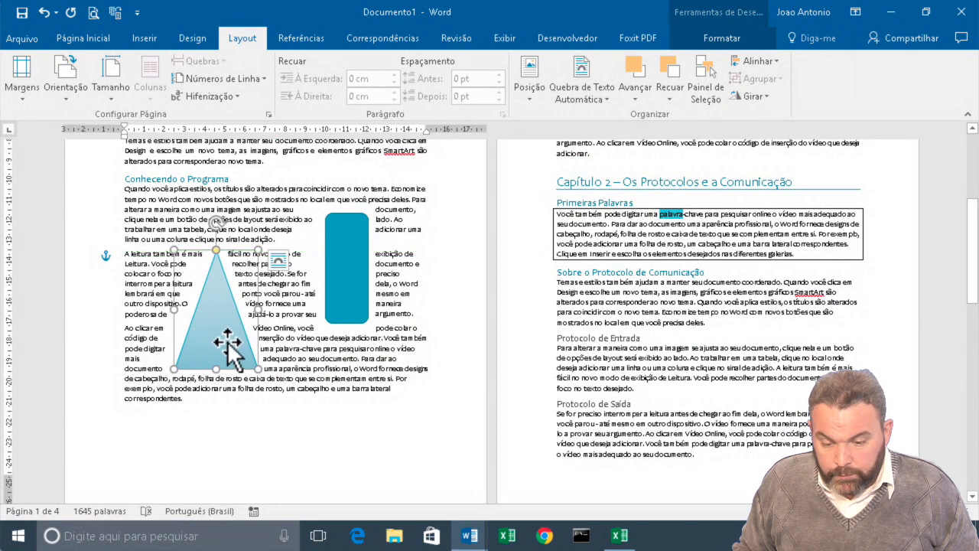
left_click_drag(263, 310, 318, 309)
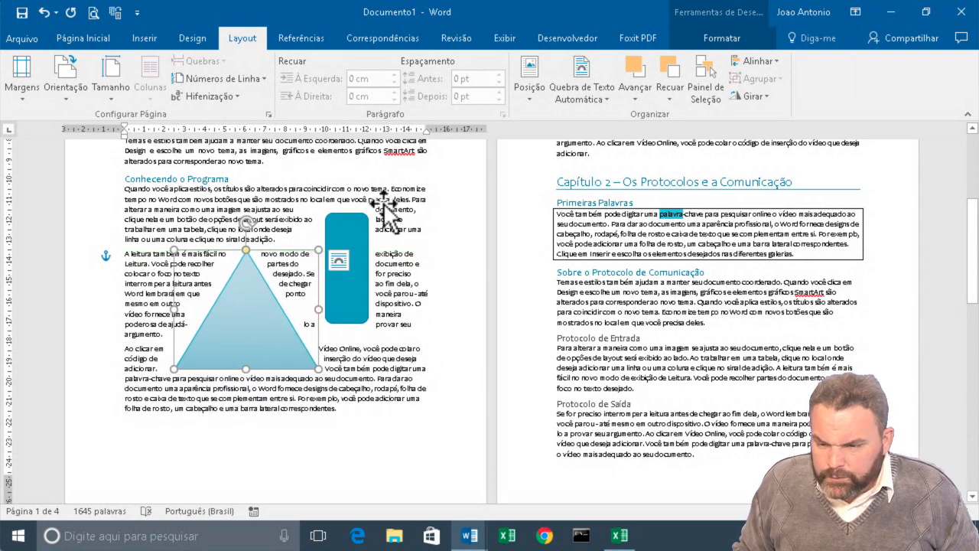
Set the triangle's shape fill to "Sem Preenchimento" and move it slightly left within the text
left_click(722, 39)
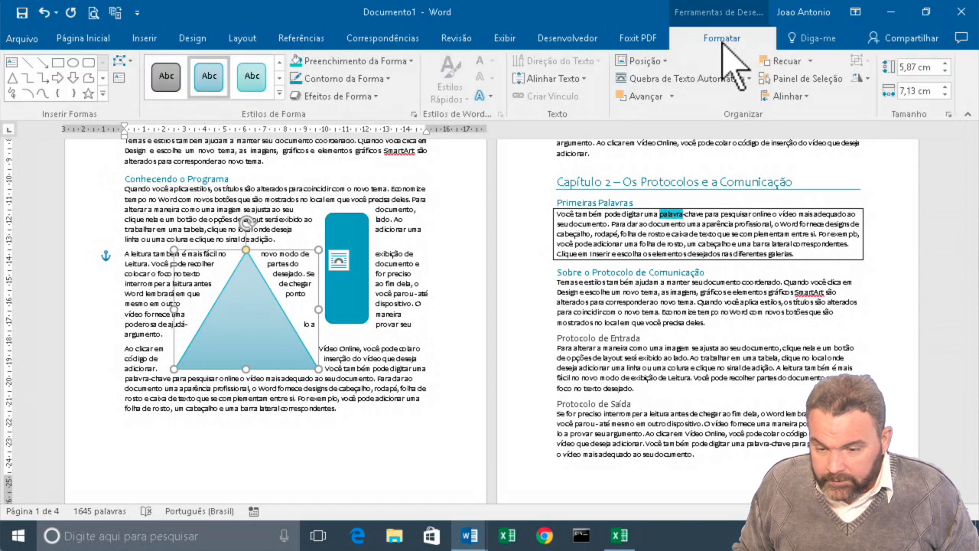
left_click(379, 61)
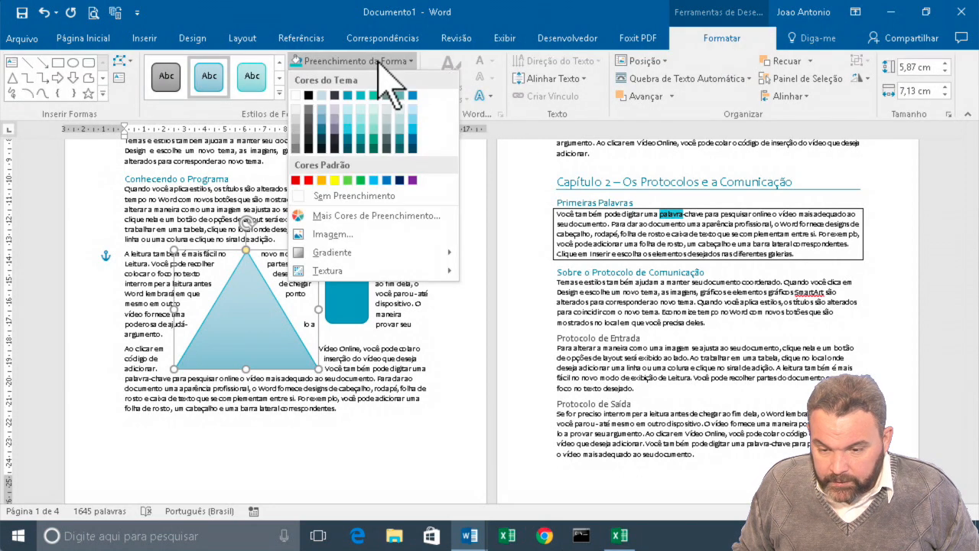
left_click(354, 196)
mouse_move(258, 306)
left_mouse_down()
mouse_move(268, 283)
mouse_move(255, 258)
mouse_move(264, 309)
mouse_move(260, 296)
left_mouse_up()
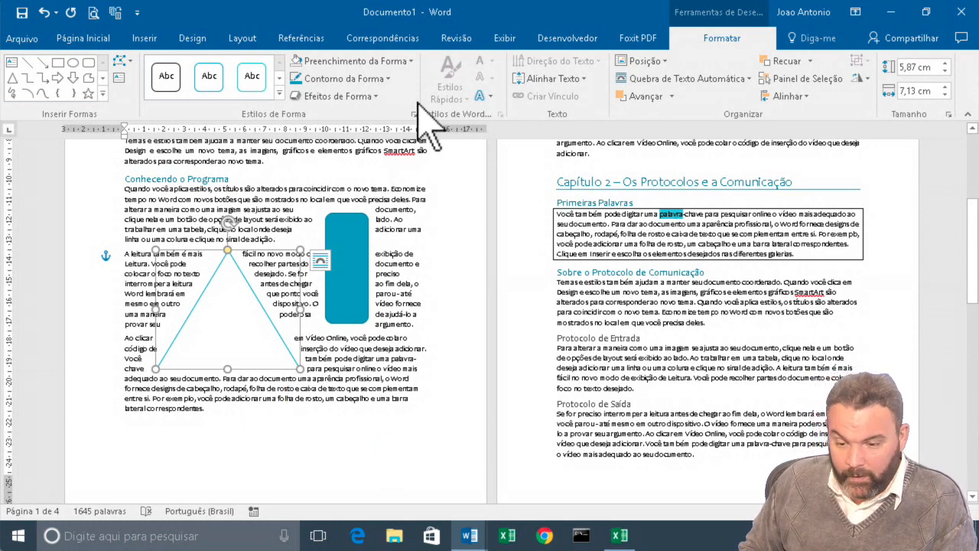
Apply the solid green shape style to the triangle
left_click(279, 78)
left_click(209, 76)
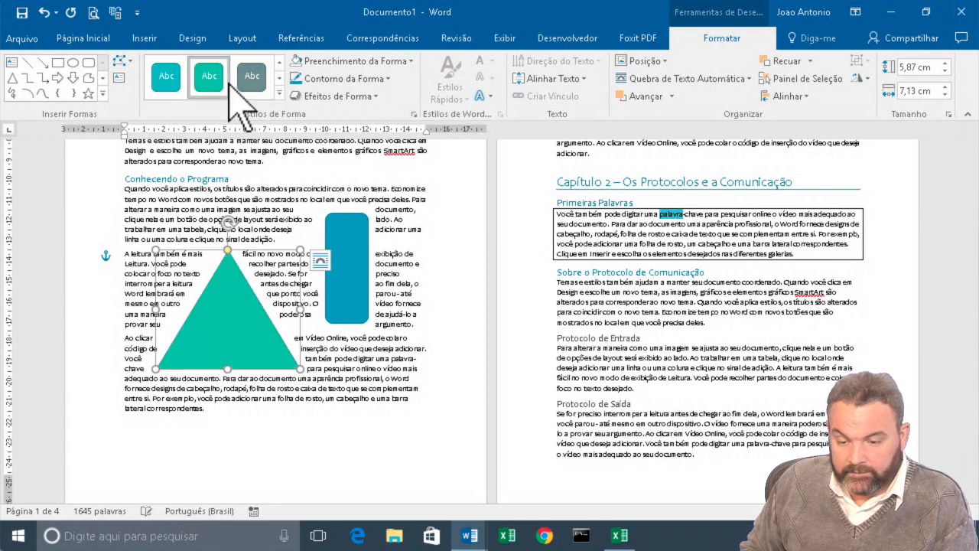
left_click(359, 425)
left_click(227, 342)
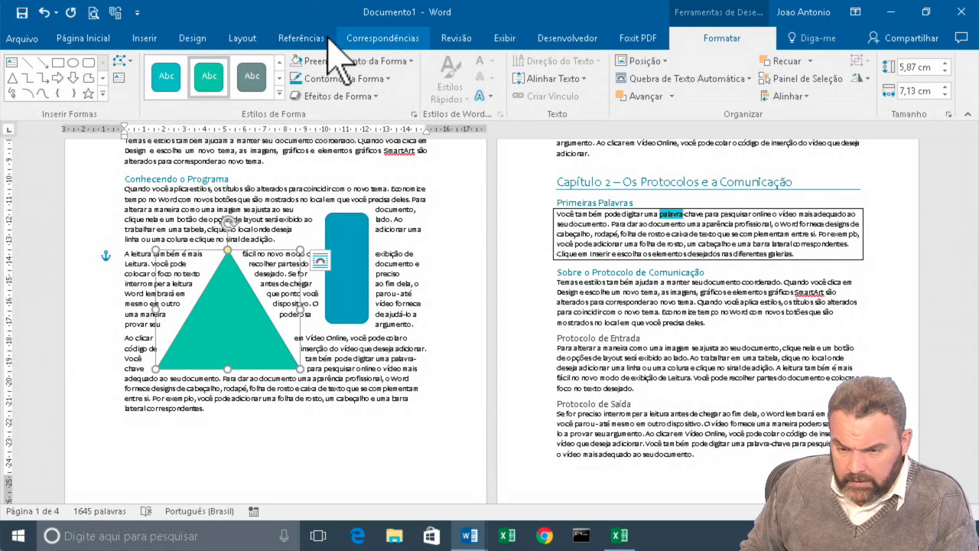
Set the green triangle's text wrapping to "Alinhado com o Texto" and move it to the end of the "Conhecendo o Programa" heading
left_click(231, 40)
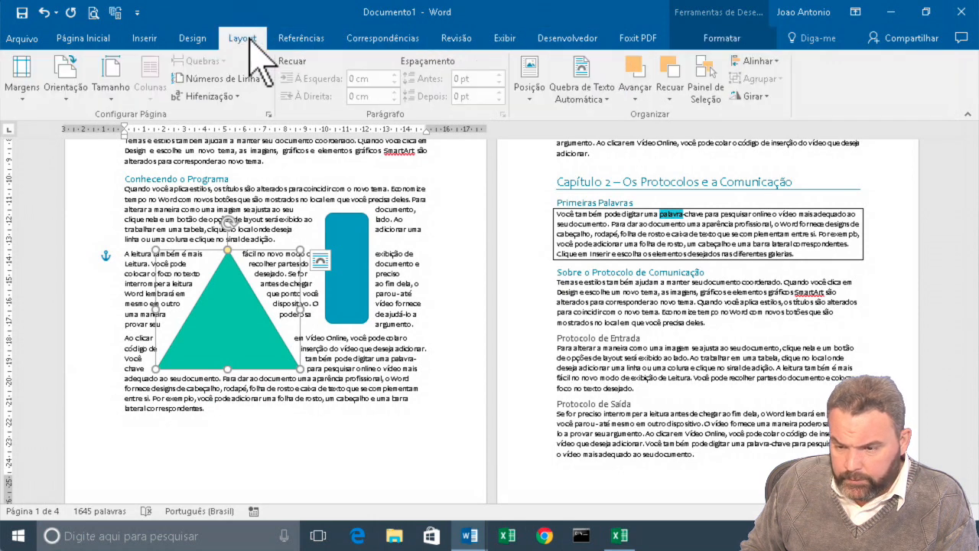
left_click(602, 98)
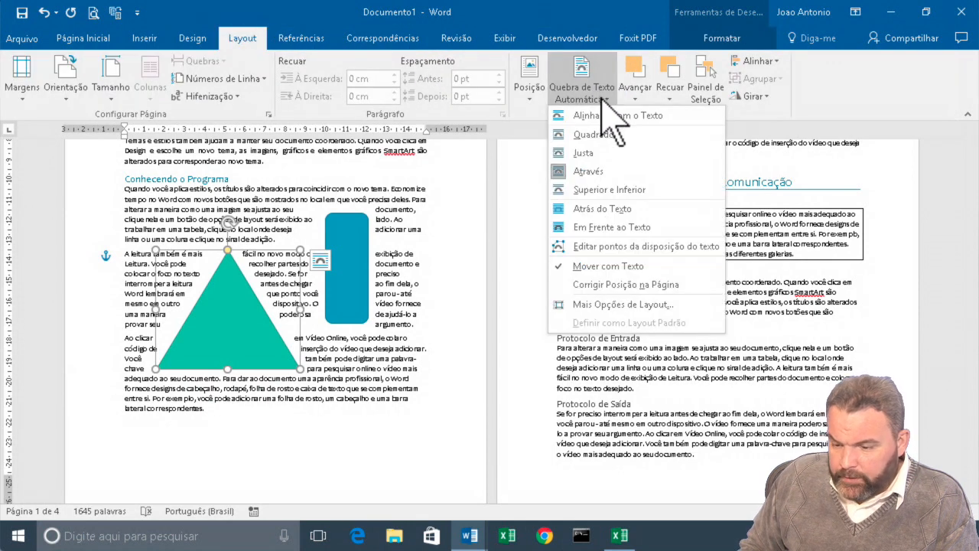
left_click(631, 119)
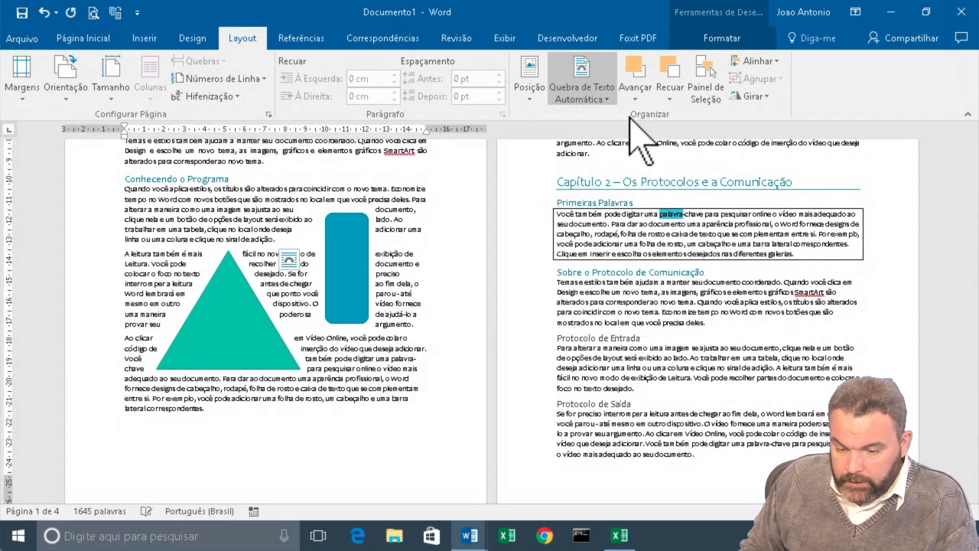
left_click(229, 328)
mouse_move(230, 329)
left_mouse_down()
mouse_move(321, 363)
mouse_move(306, 354)
mouse_move(275, 236)
mouse_move(295, 227)
mouse_move(234, 181)
left_mouse_up()
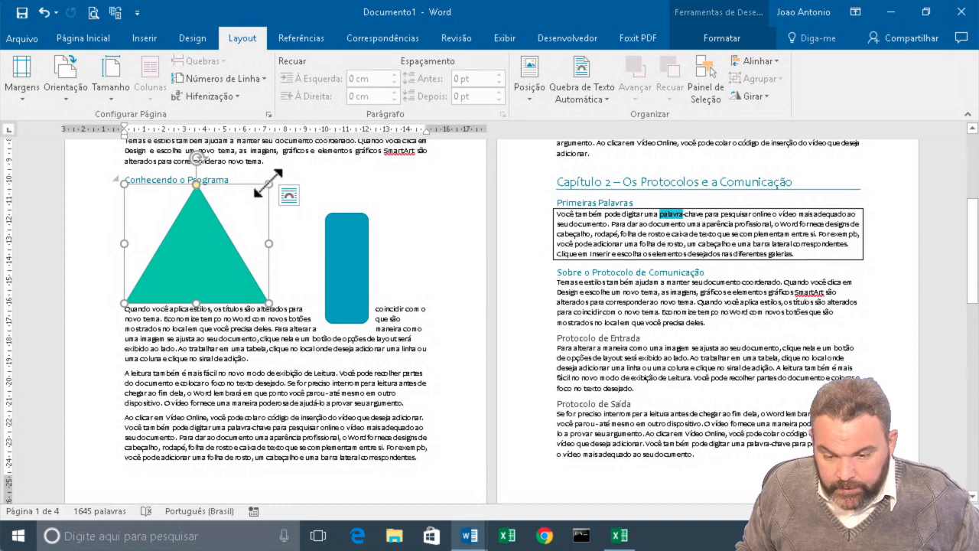
Shrink the inline triangle and move it into the first paragraph, between "ajusta ao" and "seu documento"
left_click_drag(268, 183, 191, 238)
left_click_drag(270, 227, 264, 253)
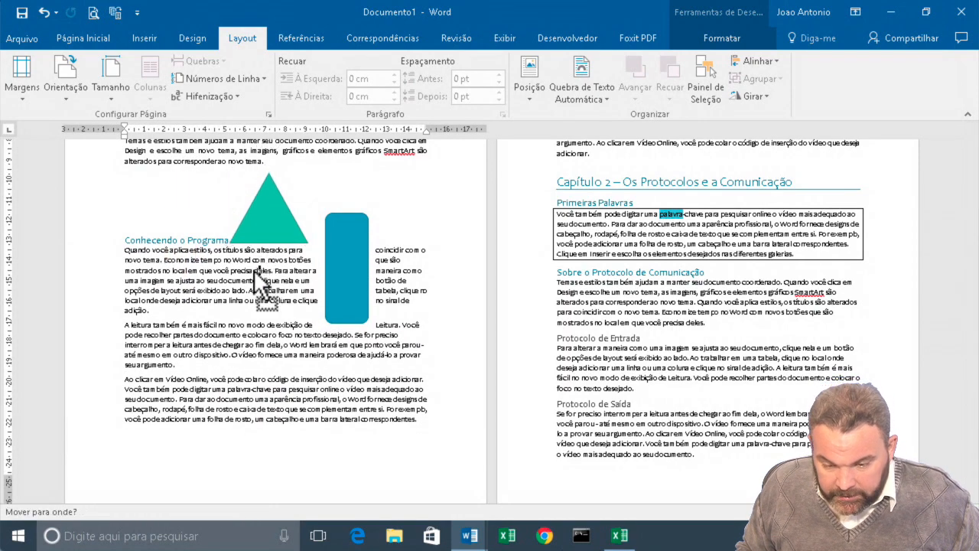
left_click_drag(210, 289, 202, 289)
left_click(210, 354)
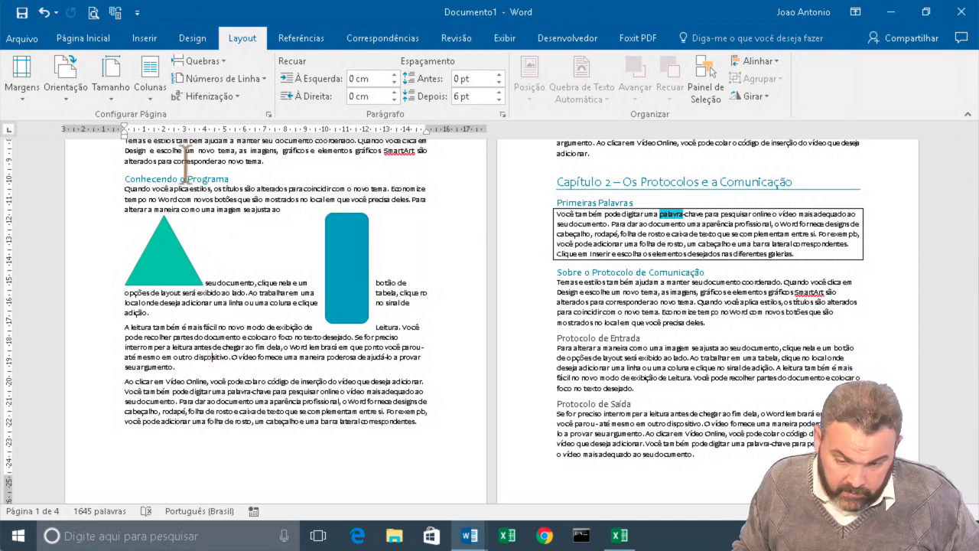
Set the triangle's text wrapping to "Em Frente ao Texto" and move it so it overlaps the lower part of the rounded rectangle
left_click(167, 249)
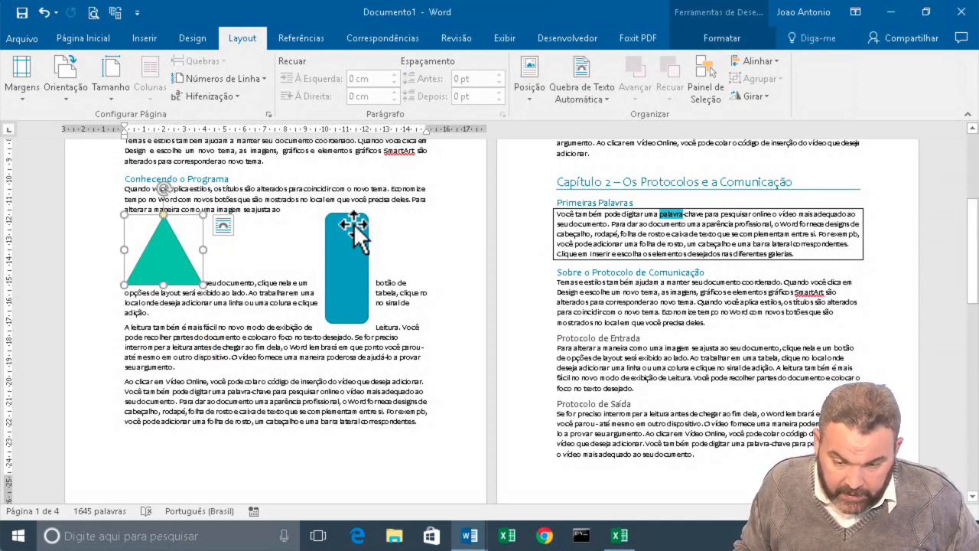
left_click(591, 95)
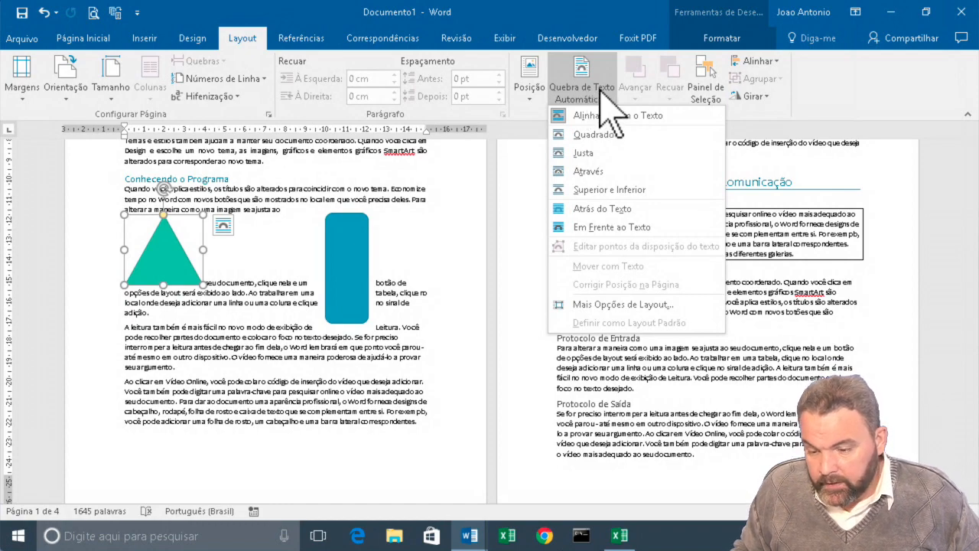
left_click(584, 231)
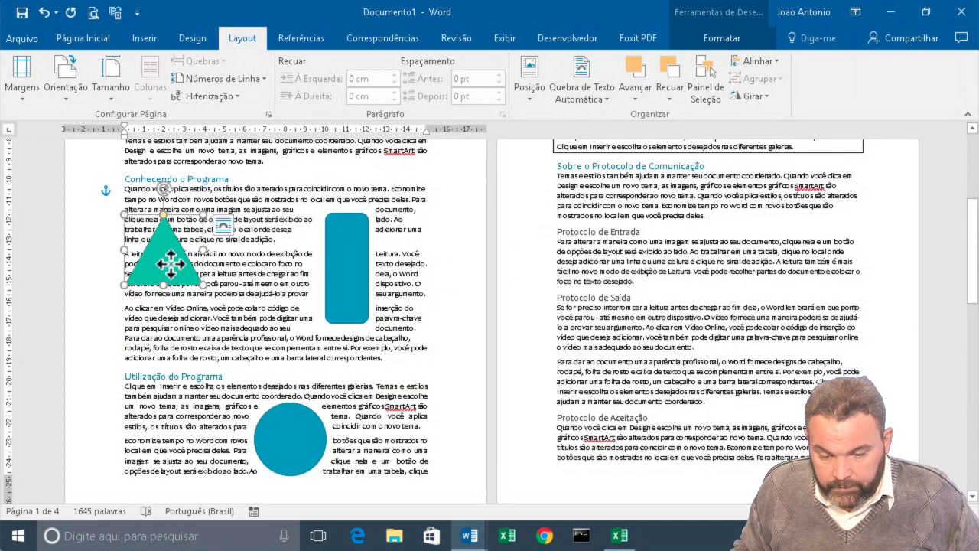
left_click_drag(170, 264, 243, 300)
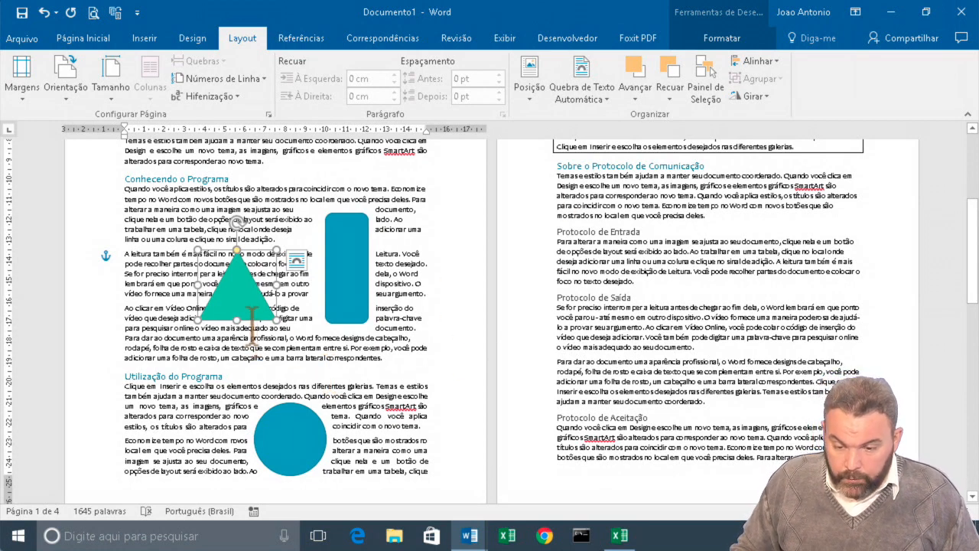
left_click_drag(251, 306, 327, 309)
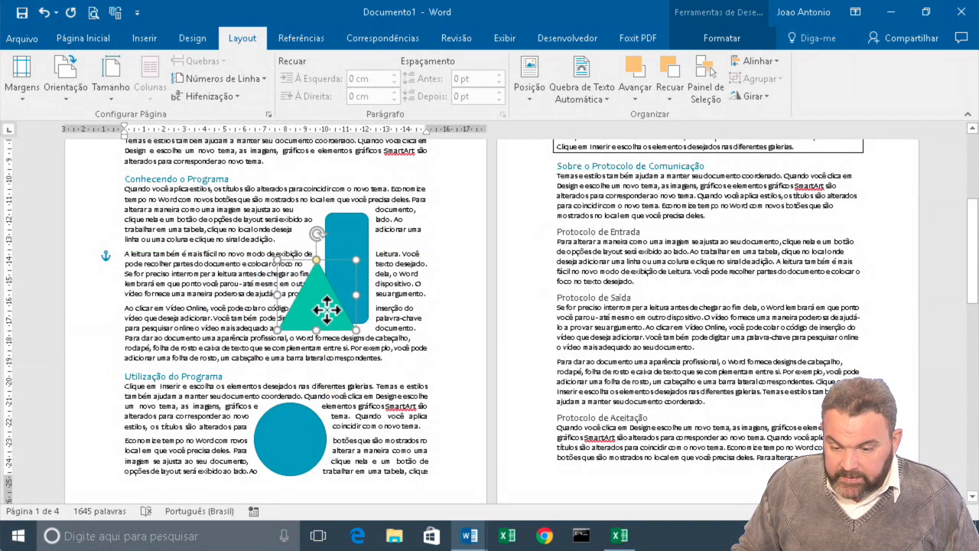
Set the circle's text wrapping to "Em Frente ao Texto" and move it up to overlap the rounded rectangle and the triangle
left_click_drag(299, 466, 314, 441)
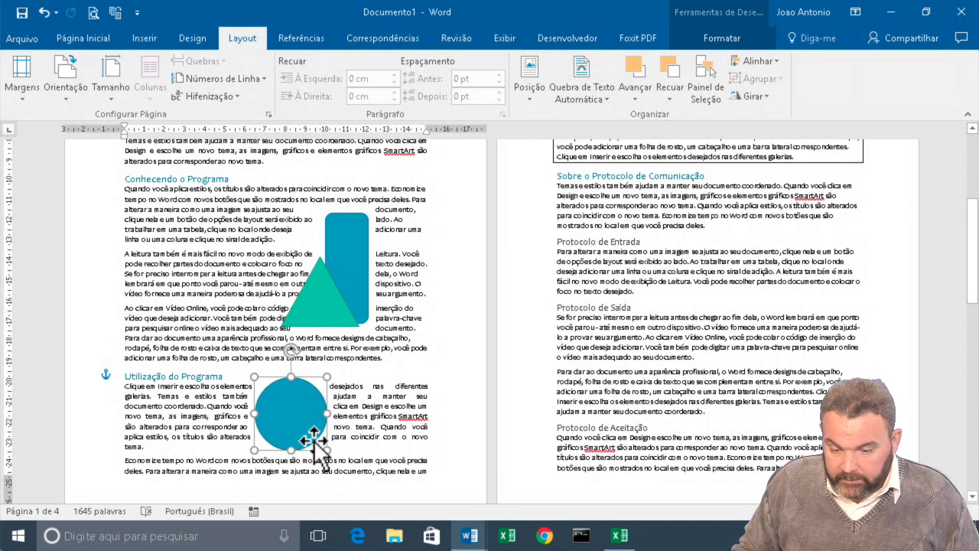
right_click(306, 437)
mouse_move(396, 359)
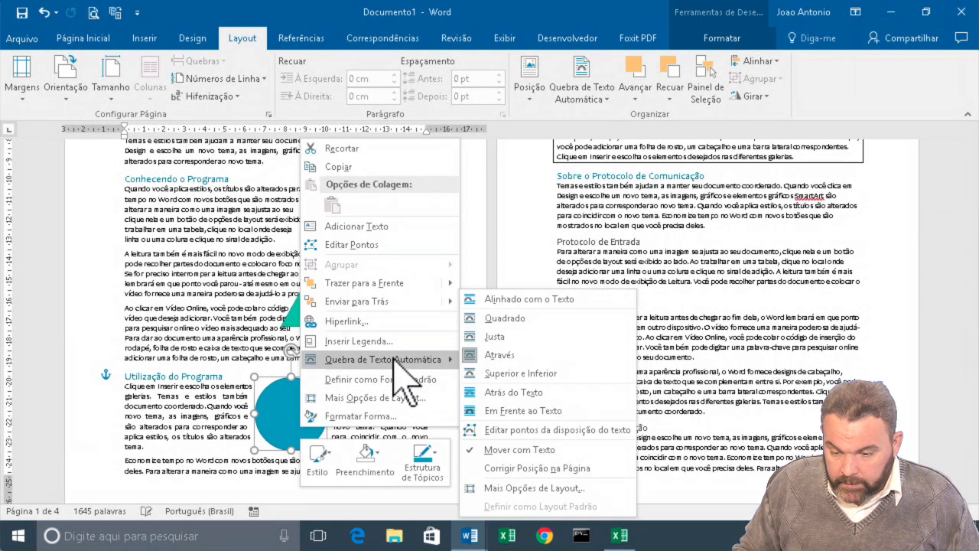
left_click(536, 411)
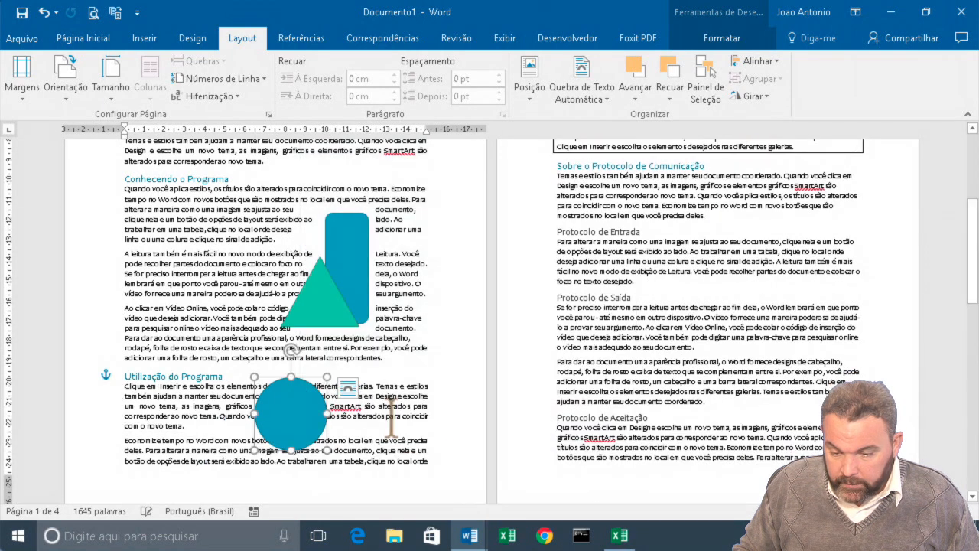
left_click_drag(283, 415, 312, 255)
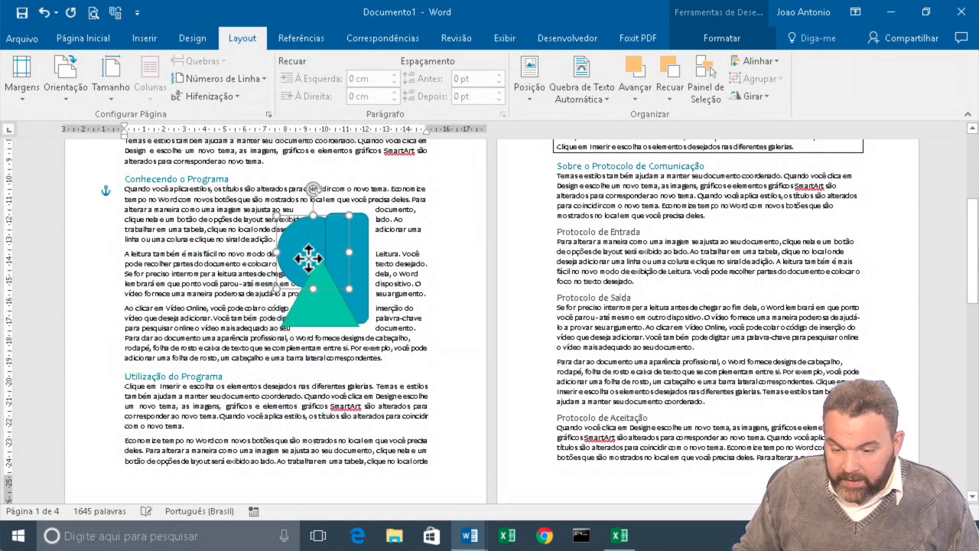
Apply the solid black shape style to the rounded rectangle
left_click(360, 264)
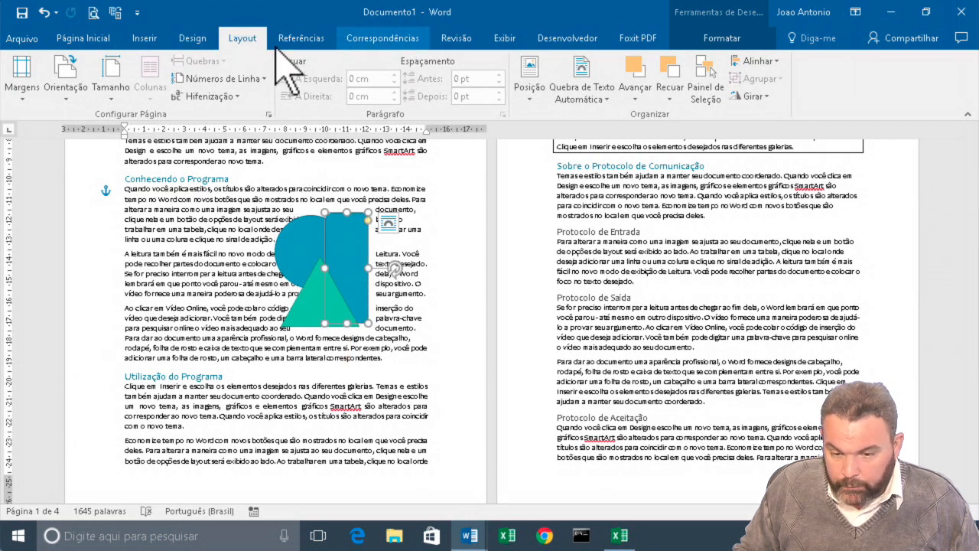
left_click(705, 36)
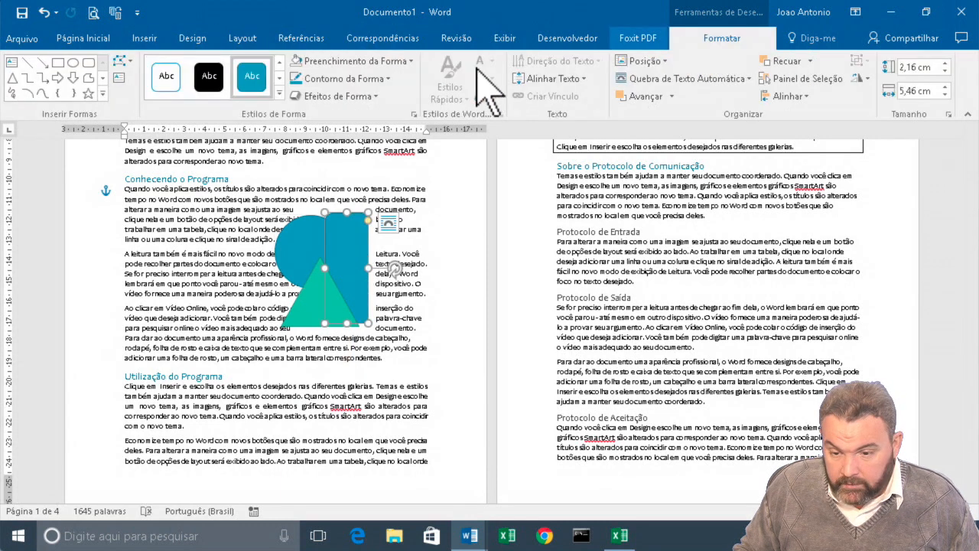
left_click(196, 77)
left_click(292, 355)
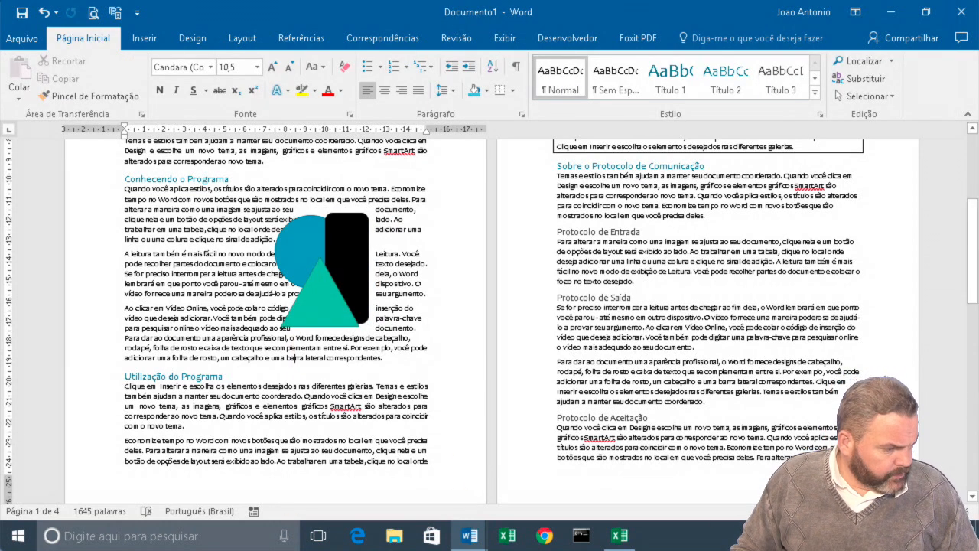
Move the green triangle slightly up over the circle and the black rounded rectangle
scroll(490, 313, "up", 5)
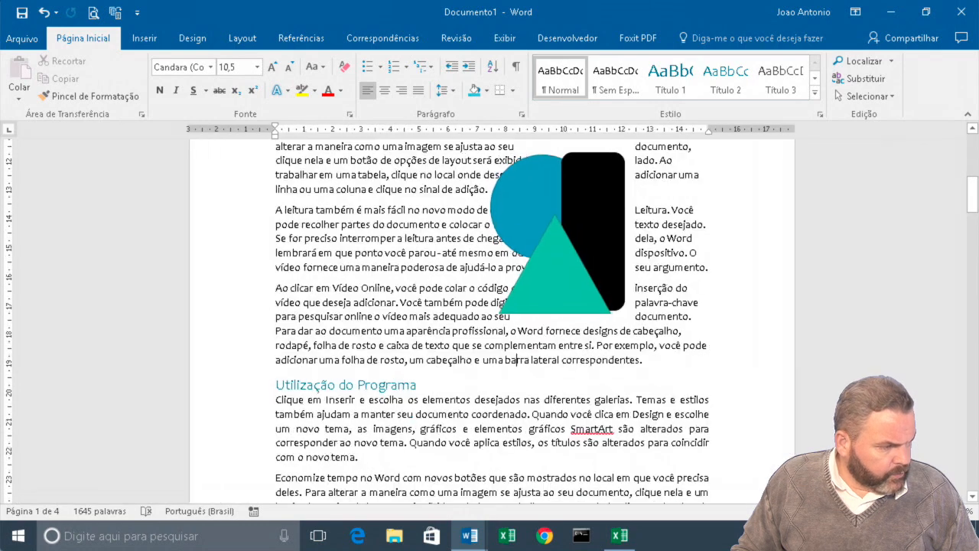
scroll(734, 374, "up", 3)
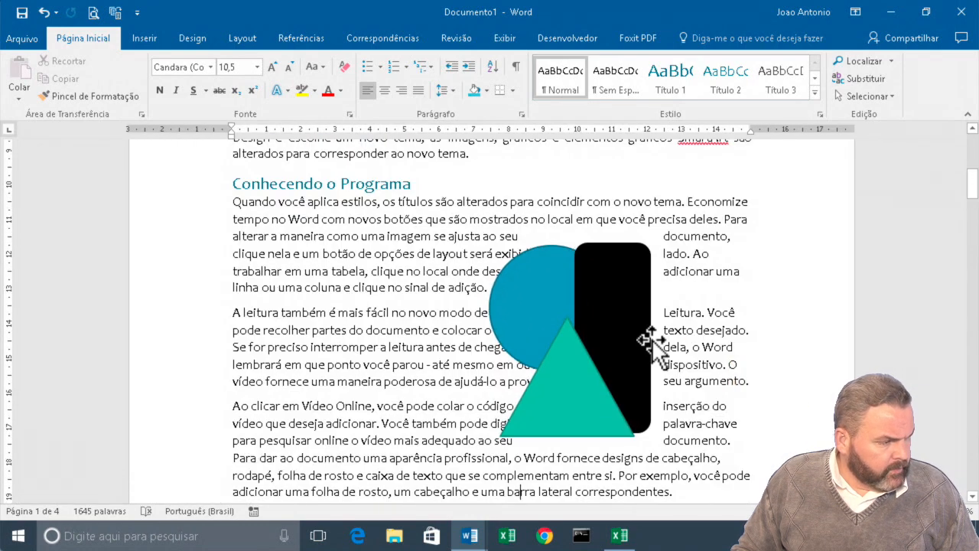
left_click(636, 335)
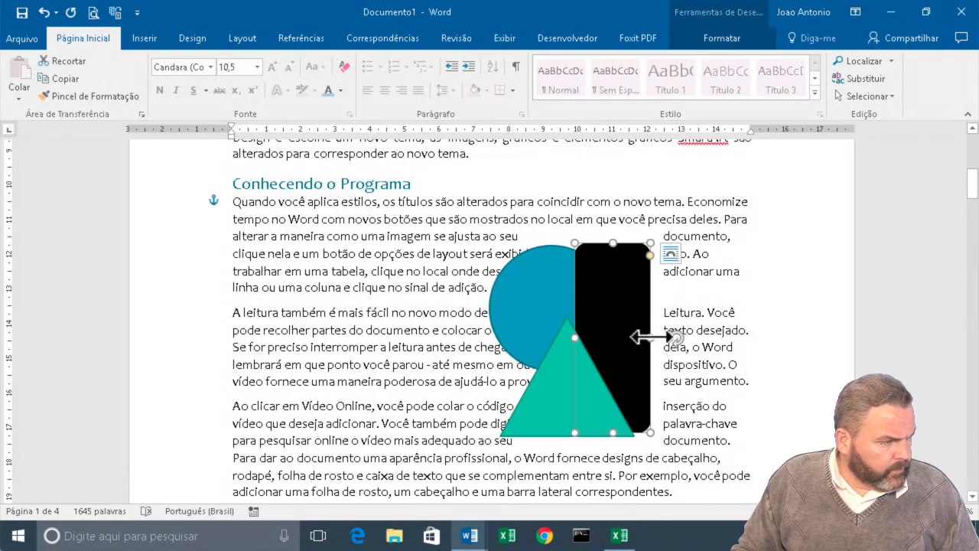
left_click(252, 37)
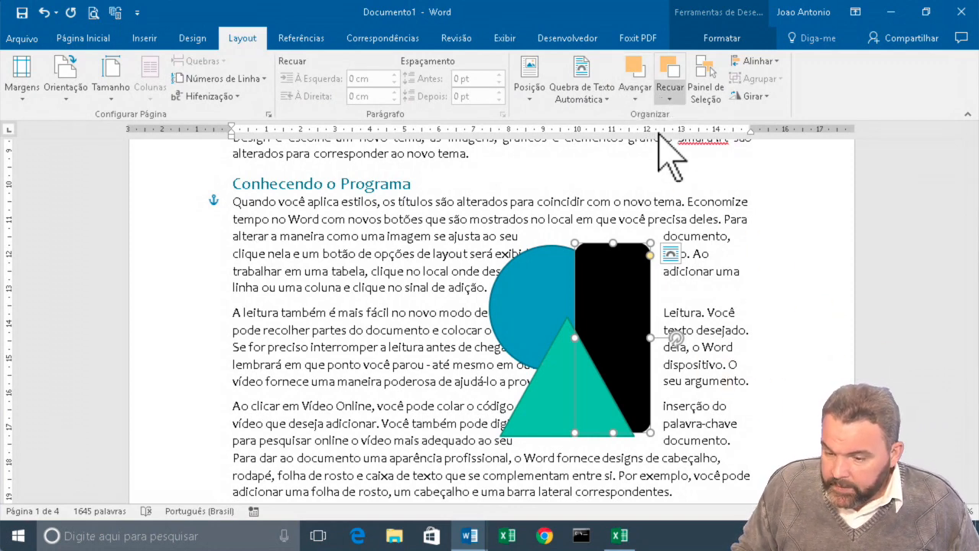
left_click_drag(553, 385, 550, 369)
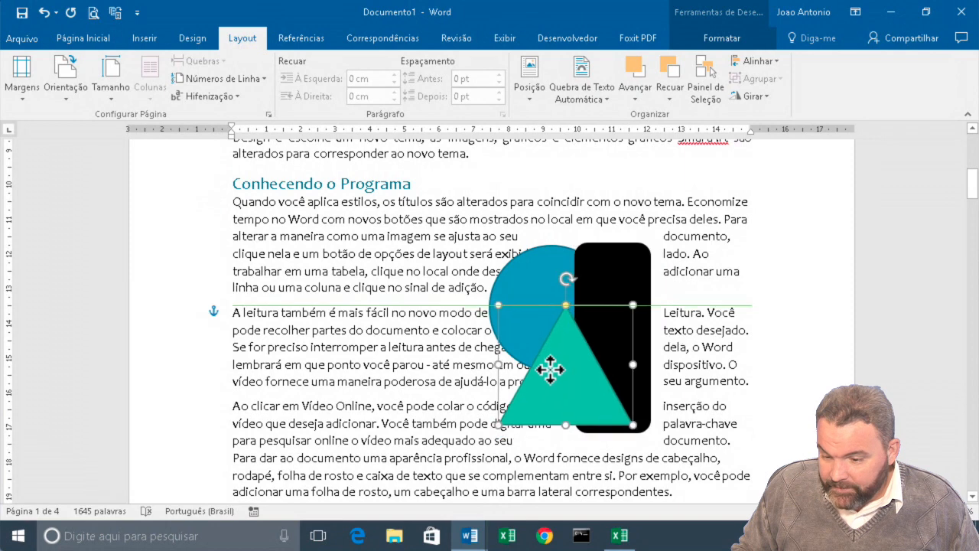
Bring the blue circle forward two levels above the black rectangle and the triangle, and send it back two levels
left_click(580, 459)
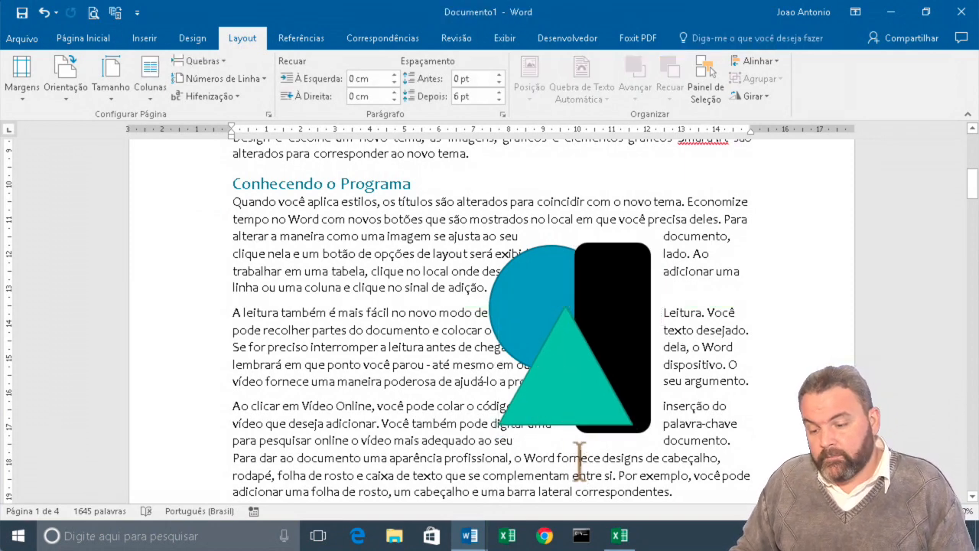
left_click(647, 285)
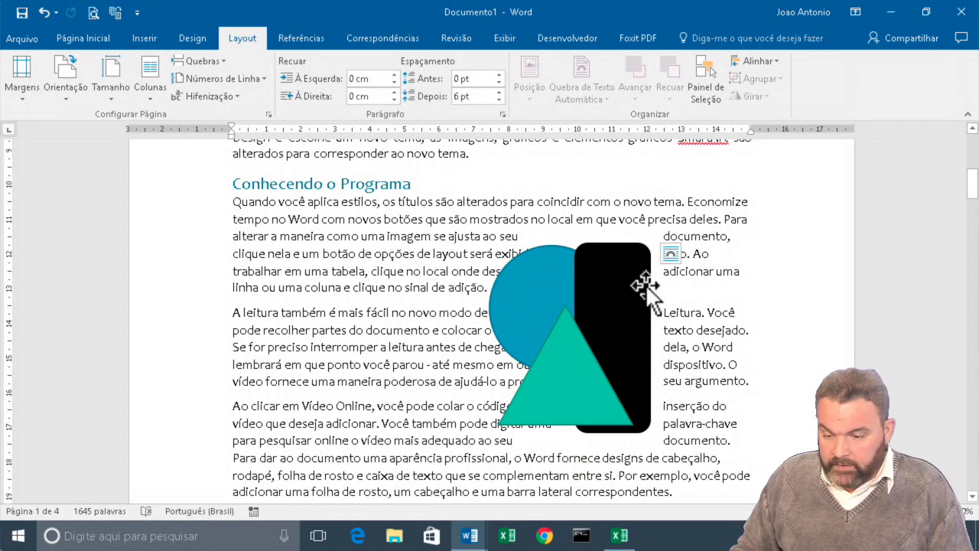
left_click(522, 299)
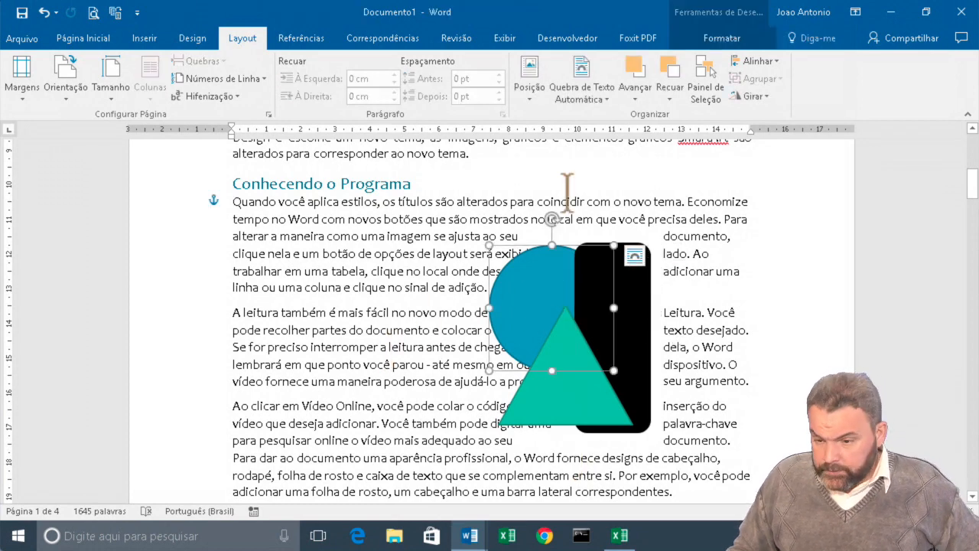
left_click(644, 73)
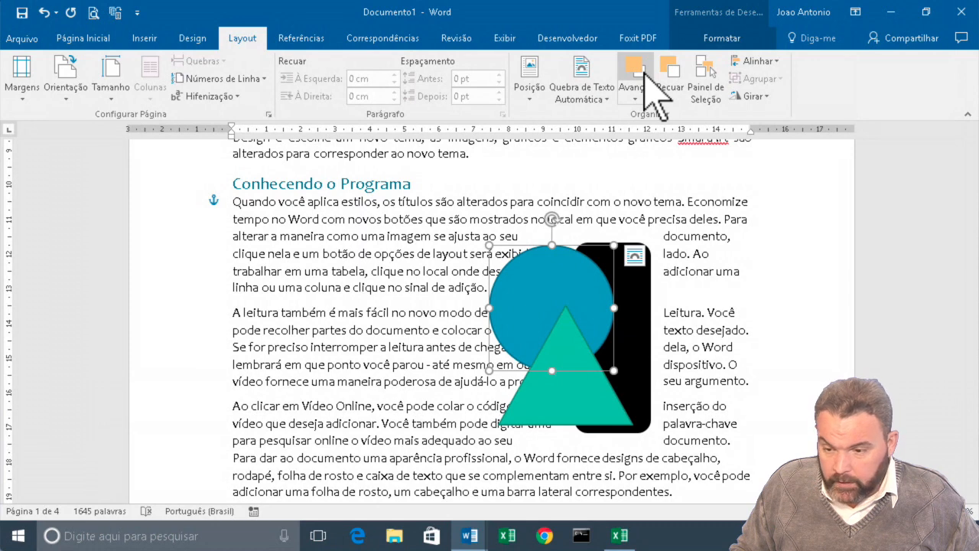
left_click(644, 74)
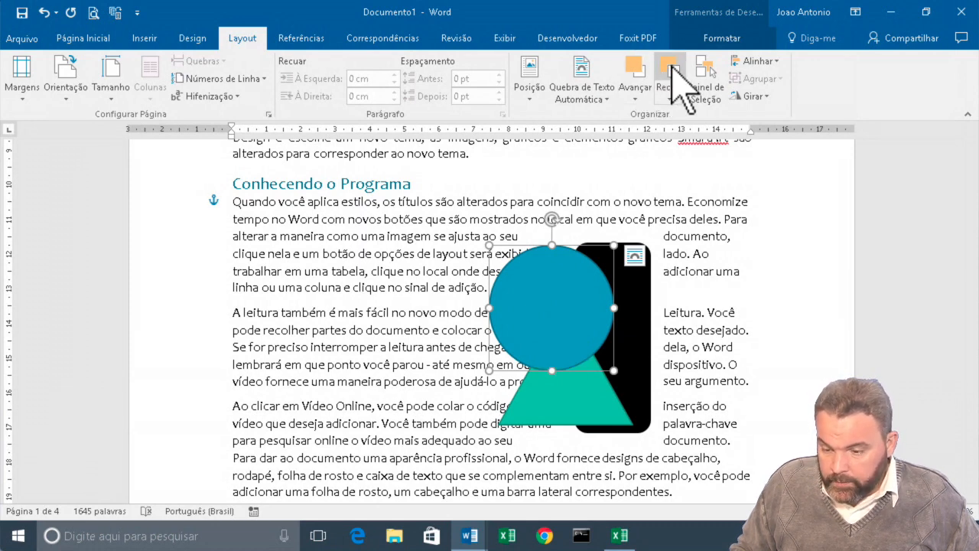
left_click(670, 70)
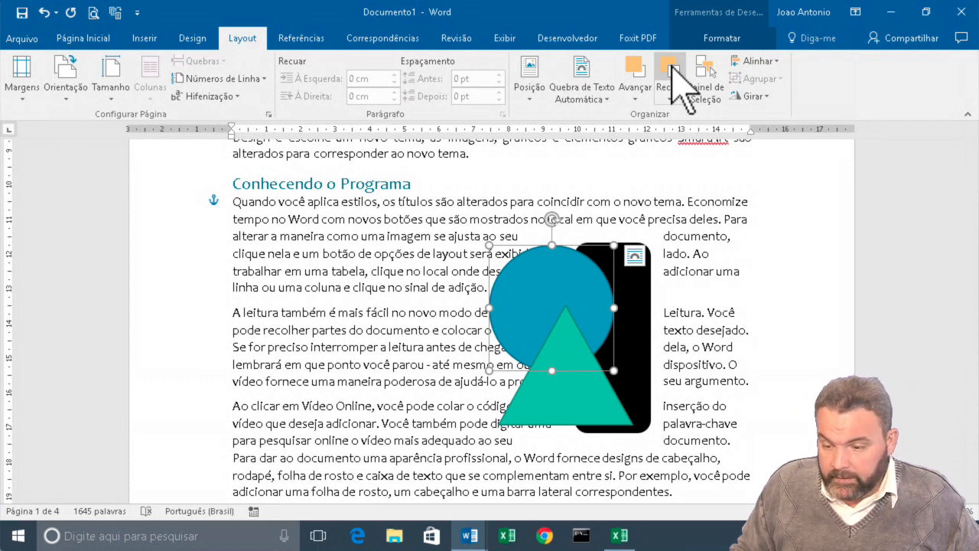
left_click(671, 69)
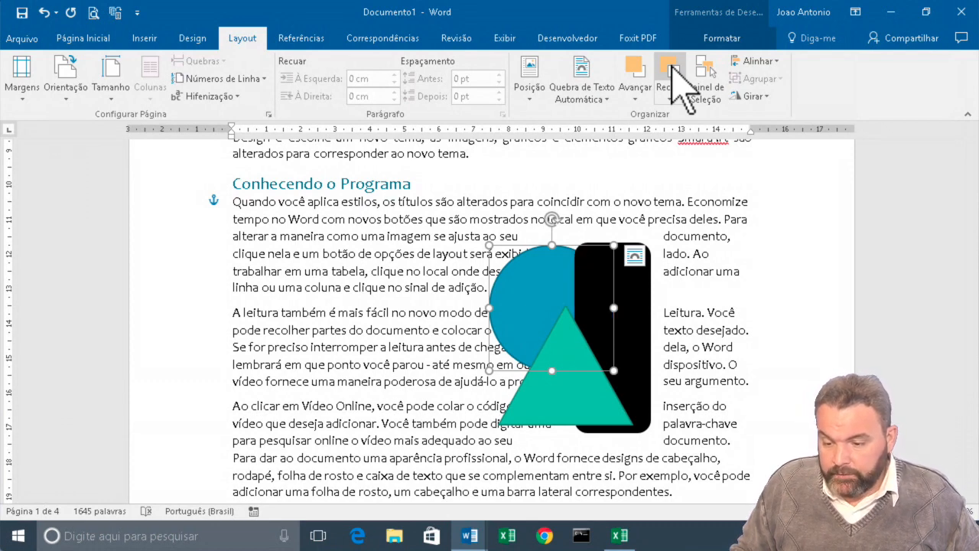
Bring the circle to the front of all the shapes, and send it to the back again
left_click(637, 98)
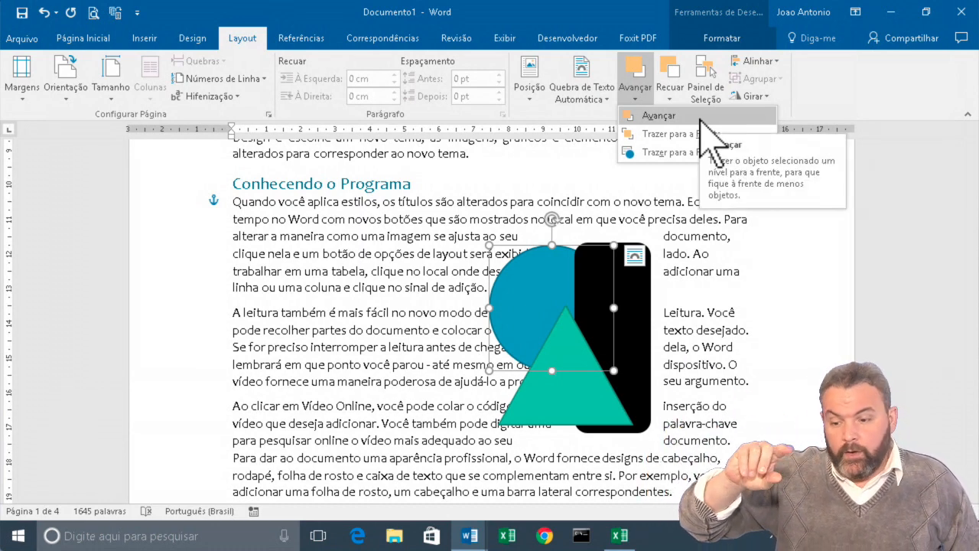
left_click(654, 133)
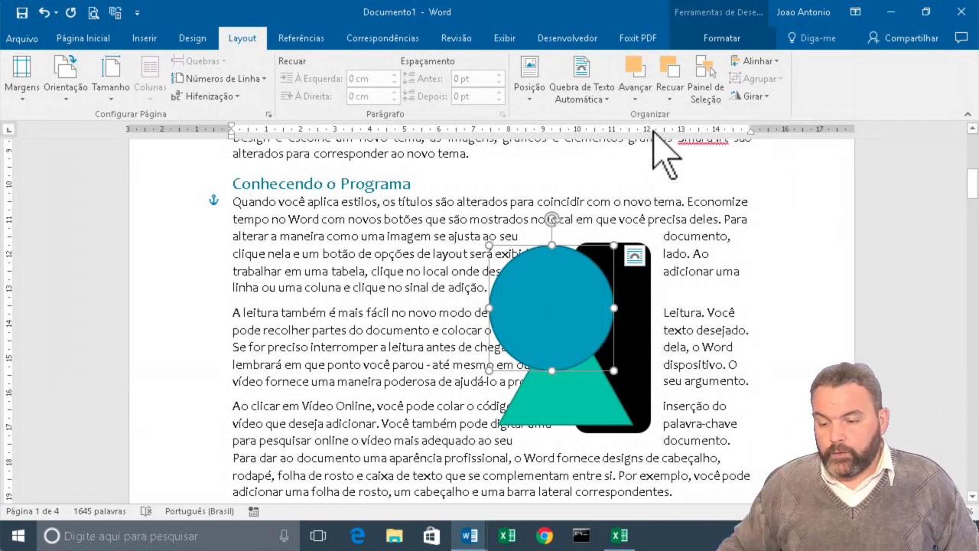
left_click(669, 86)
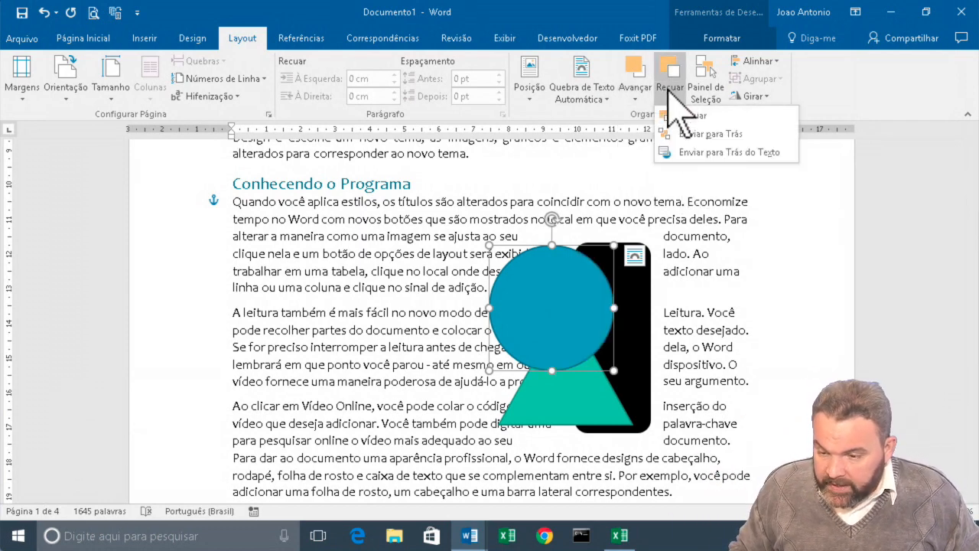
left_click(711, 146)
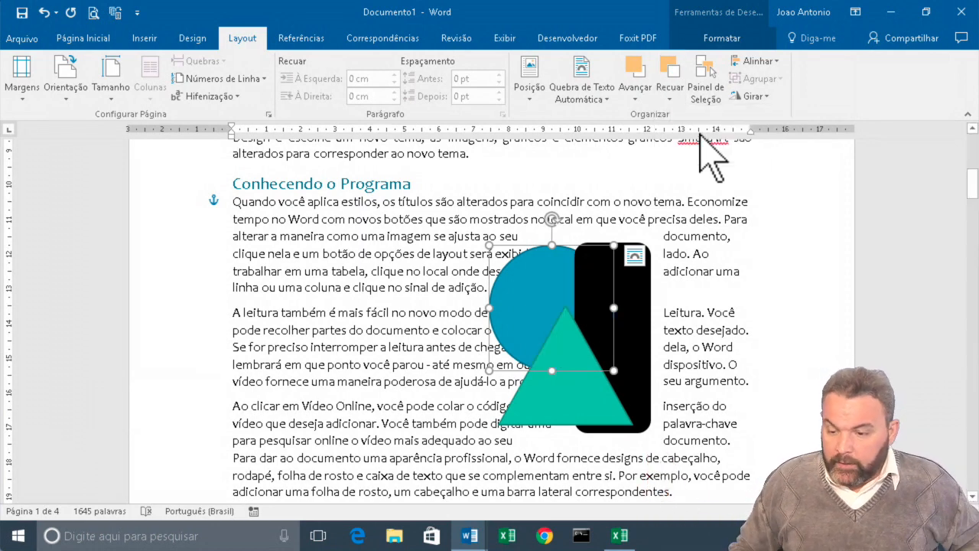
Send the circle behind the text, and bring it back in front of the text
left_click(631, 98)
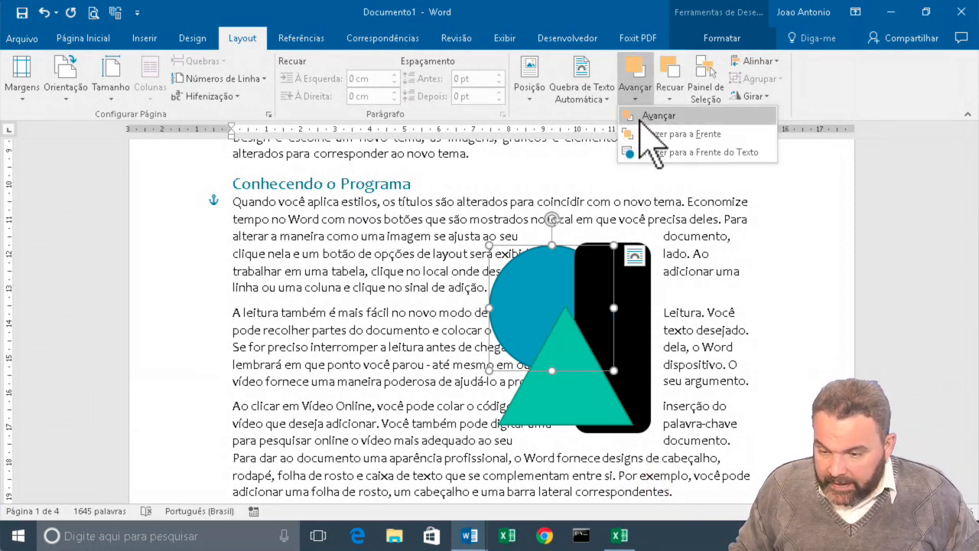
left_click(670, 96)
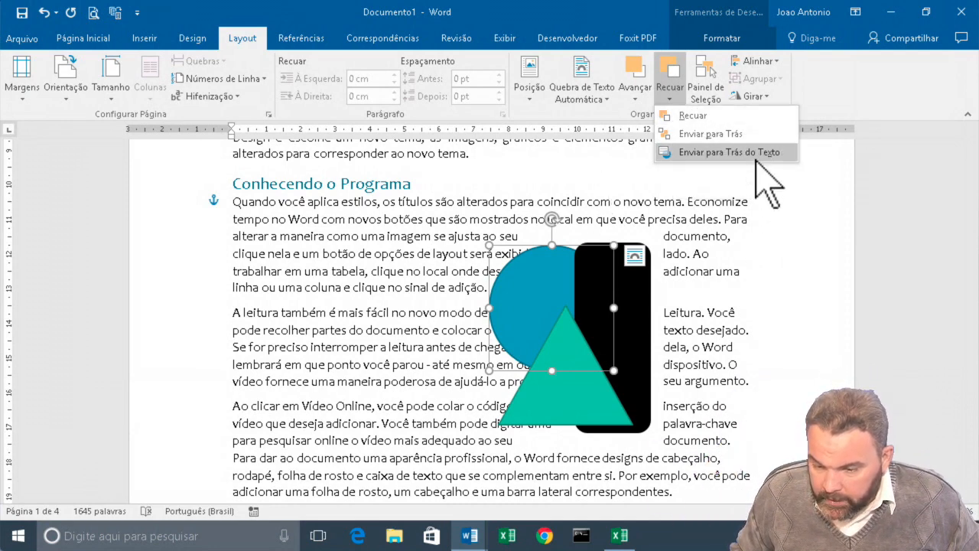
left_click(756, 158)
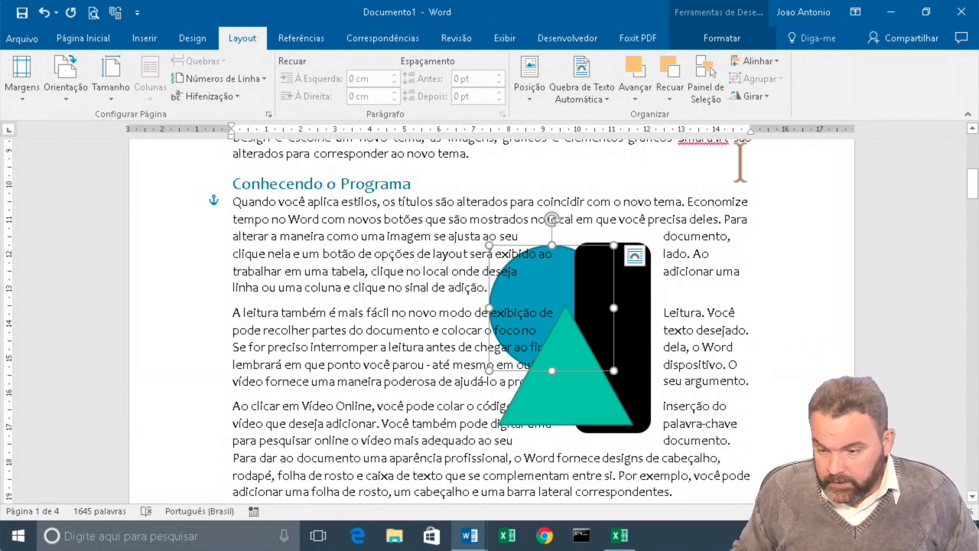
left_click(636, 95)
left_click(649, 152)
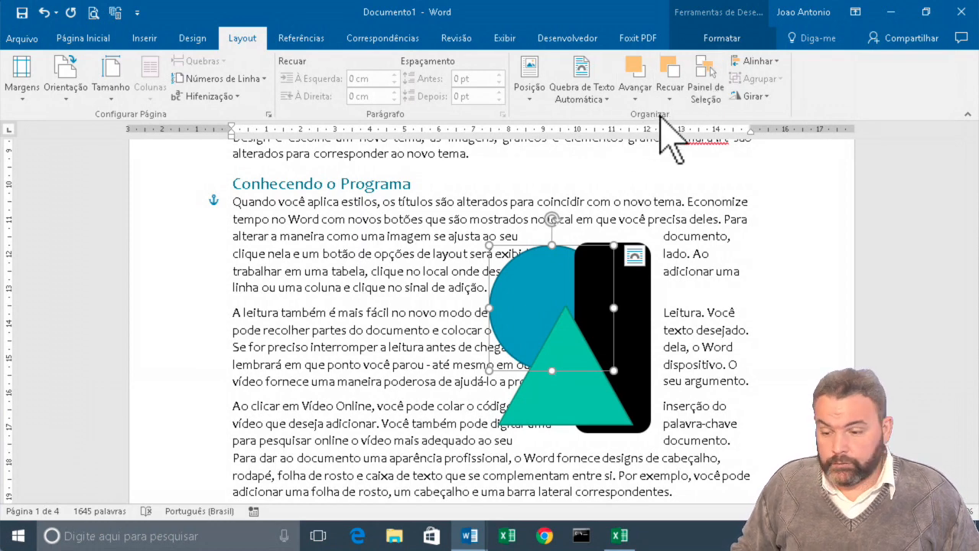
Show the list of the document's objects and select the black rectangle and the triangle to identify their entries
left_click(696, 97)
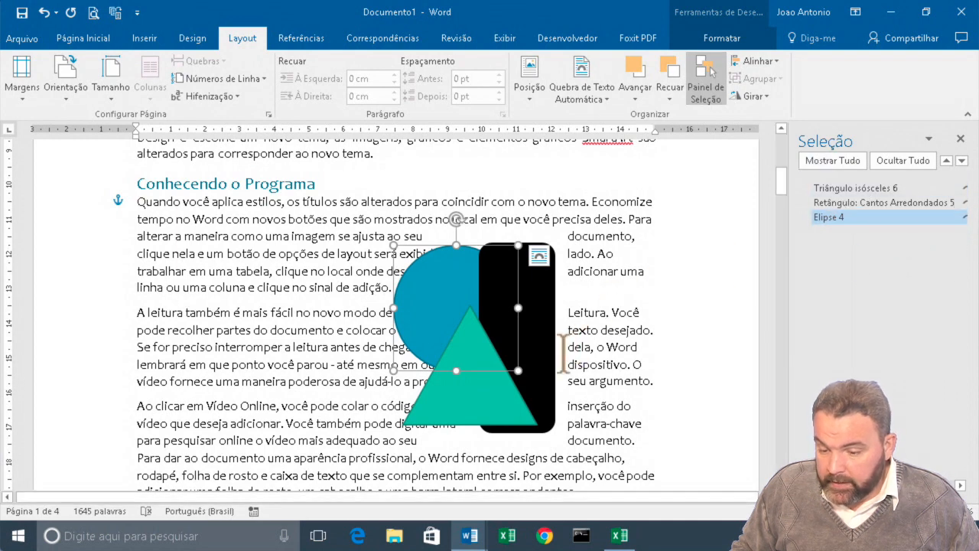
left_click(551, 356)
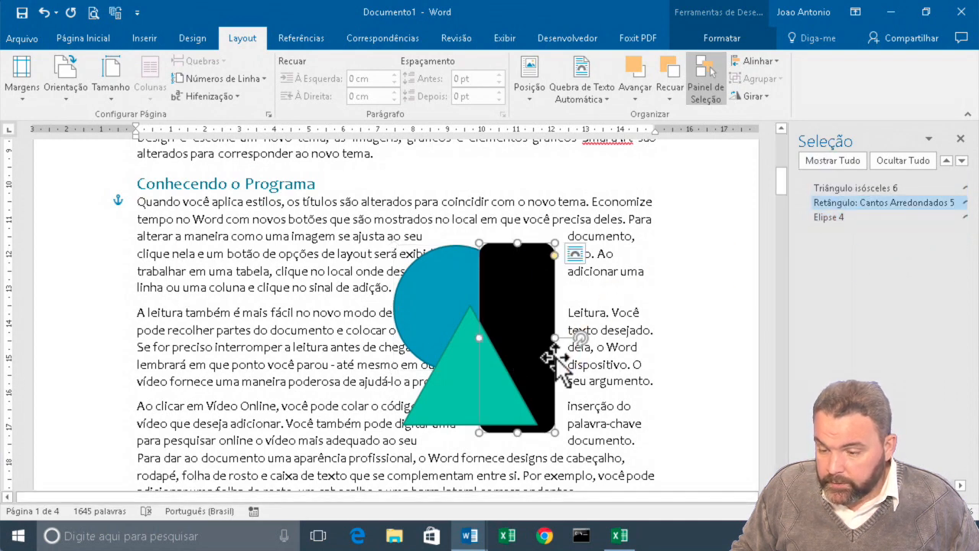
left_click(430, 413)
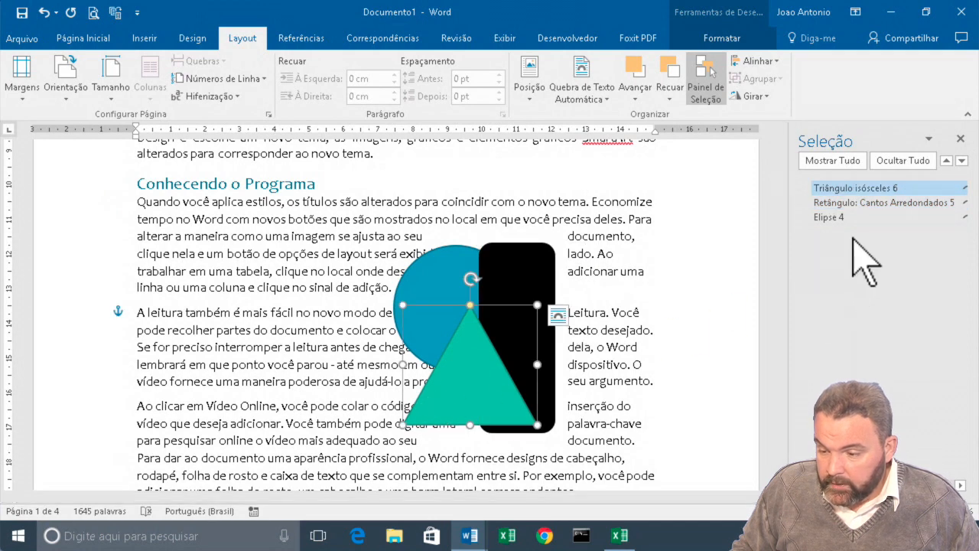
Reorder the object list to Elipse 4, Retângulo: Cantos Arredondados 5, Triângulo isósceles 6, and close the list
left_click(876, 203)
left_click_drag(876, 203, 878, 185)
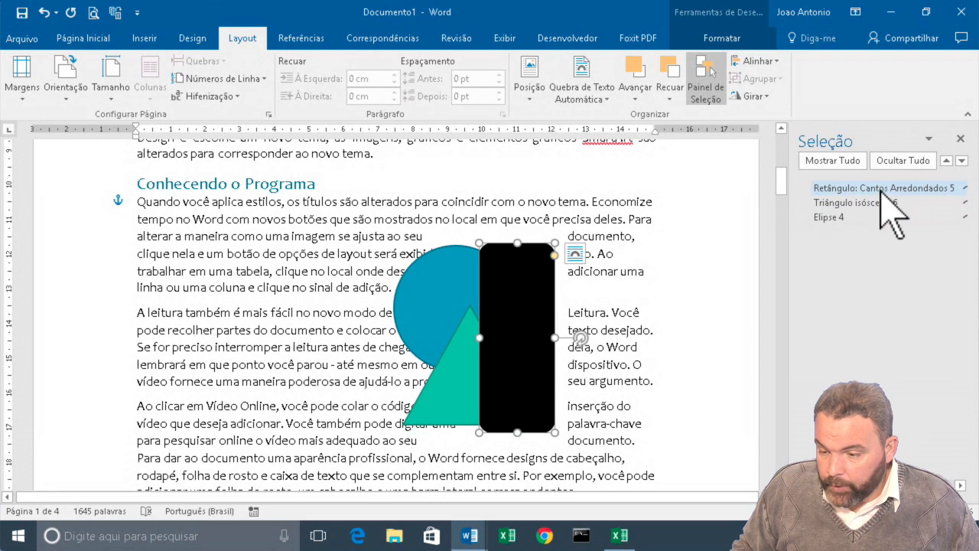
left_click_drag(839, 217, 847, 189)
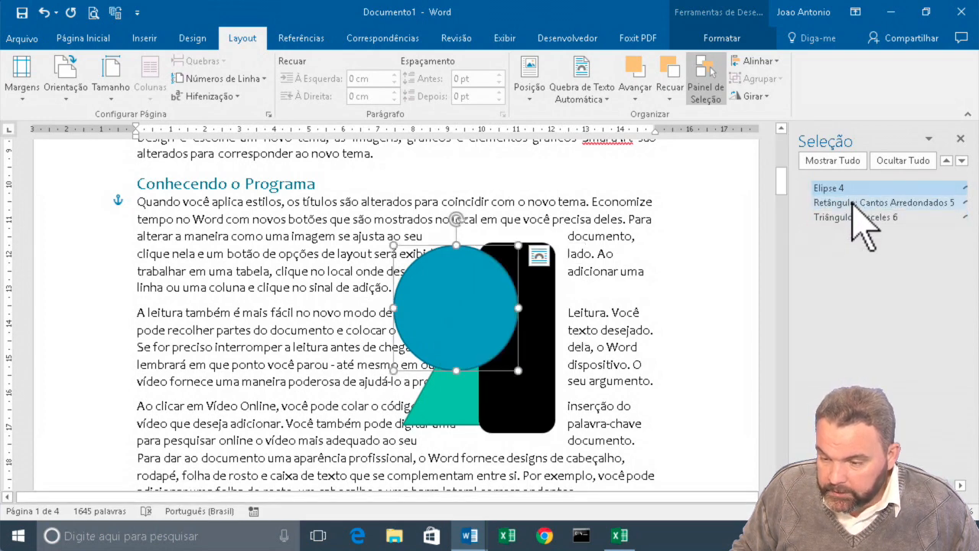
left_click(961, 138)
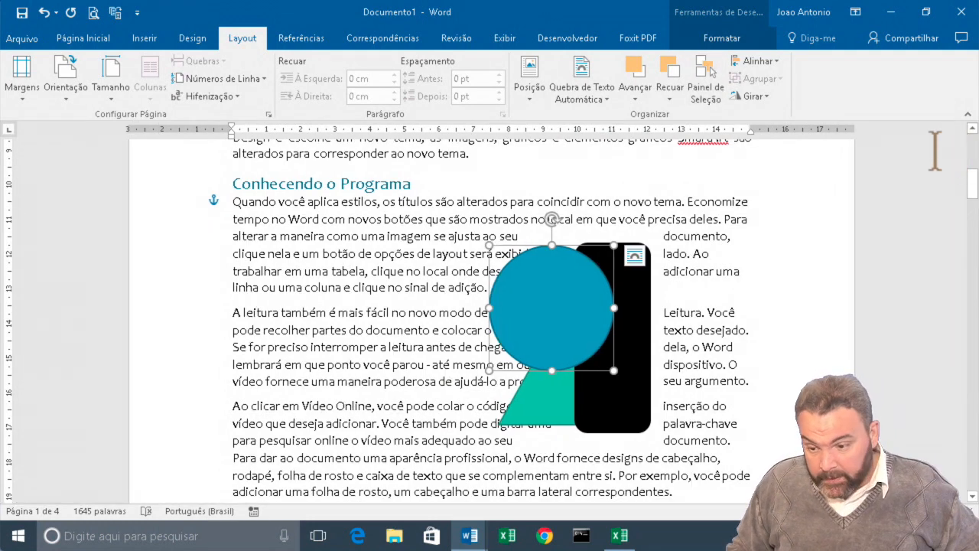
Select the circle, rectangle and triangle together, center them on one another horizontally and align their top edges
left_click(633, 406, "shift")
left_click(552, 410, "shift")
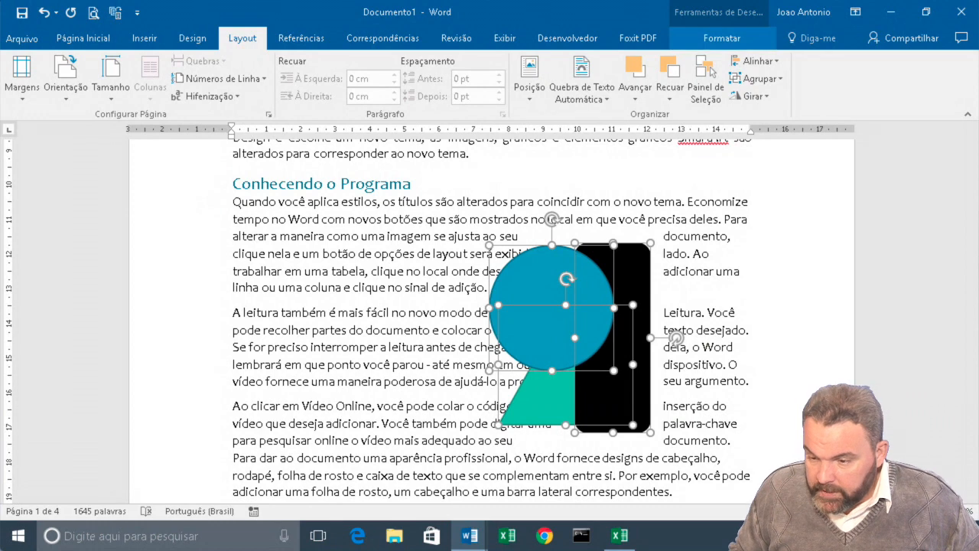
left_click(772, 62)
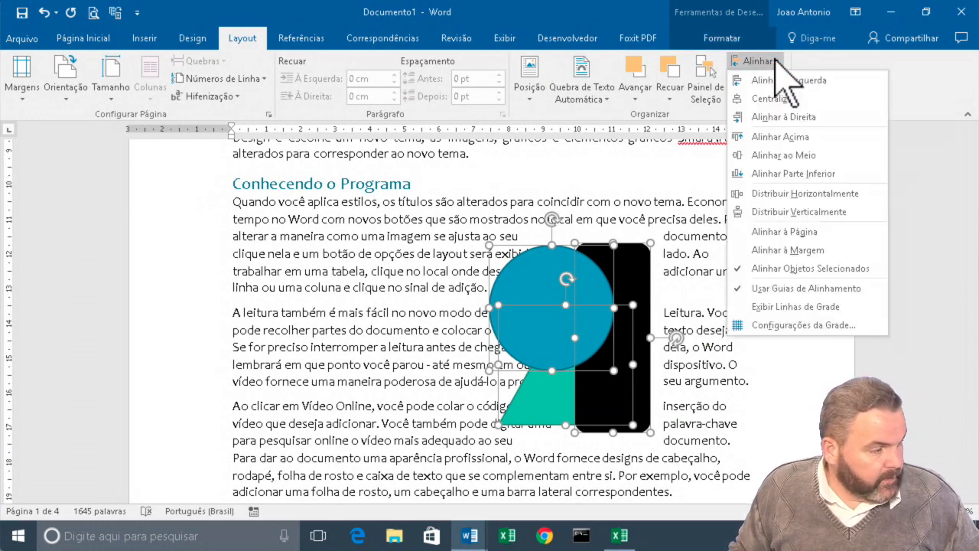
left_click(786, 103)
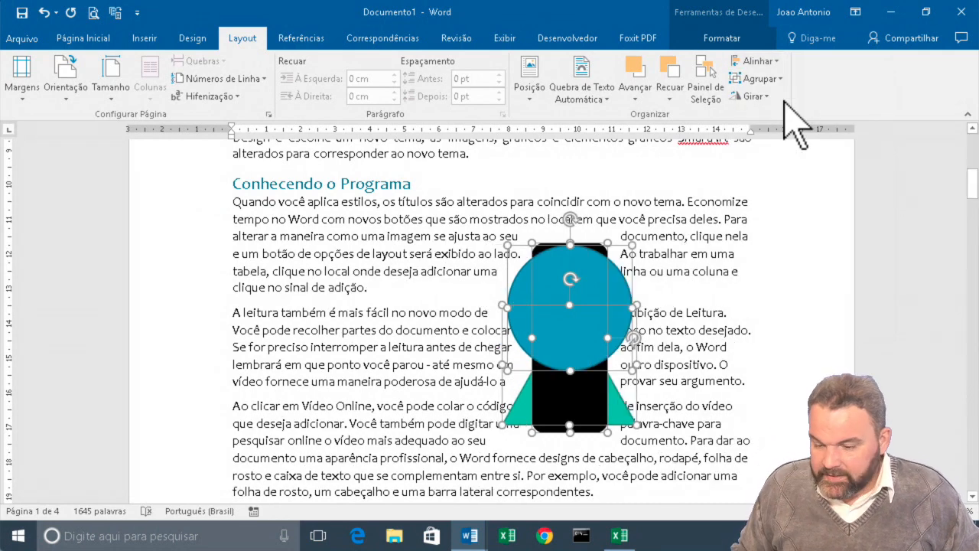
left_click(761, 63)
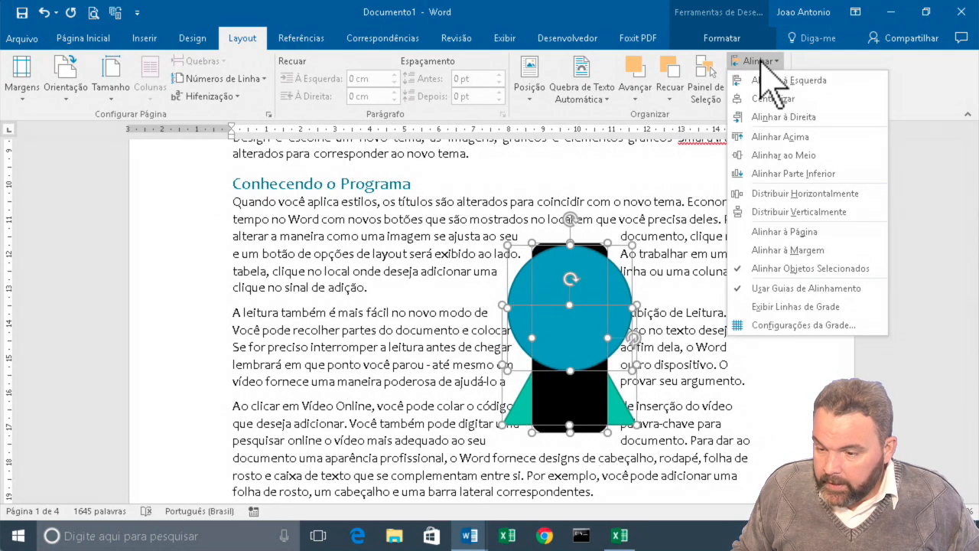
left_click(773, 137)
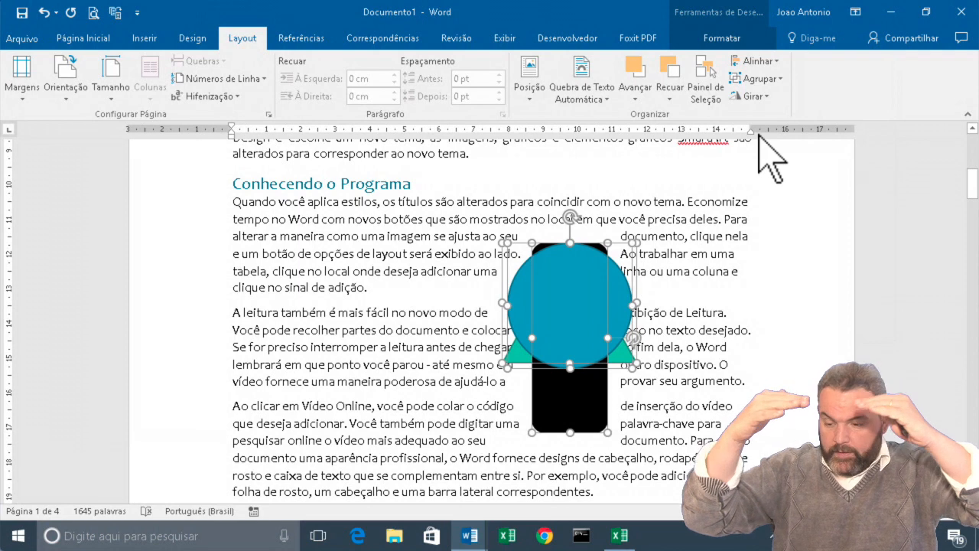
Align the left edges of the three selected shapes
left_click(755, 61)
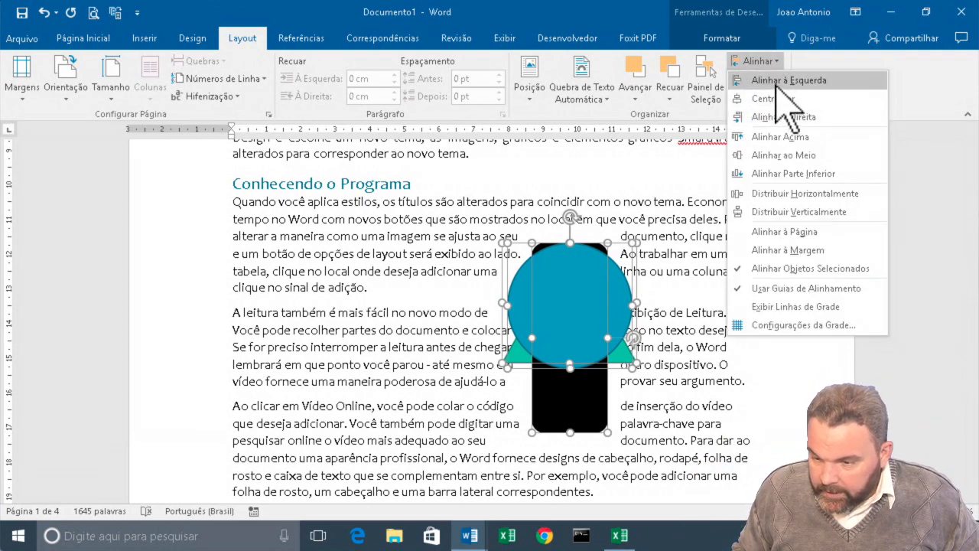
left_click(773, 81)
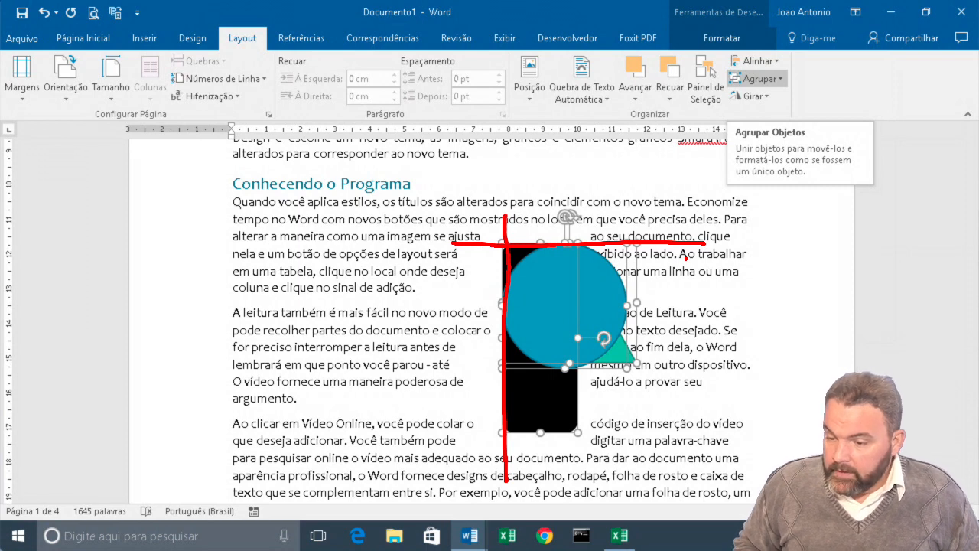
key("Escape")
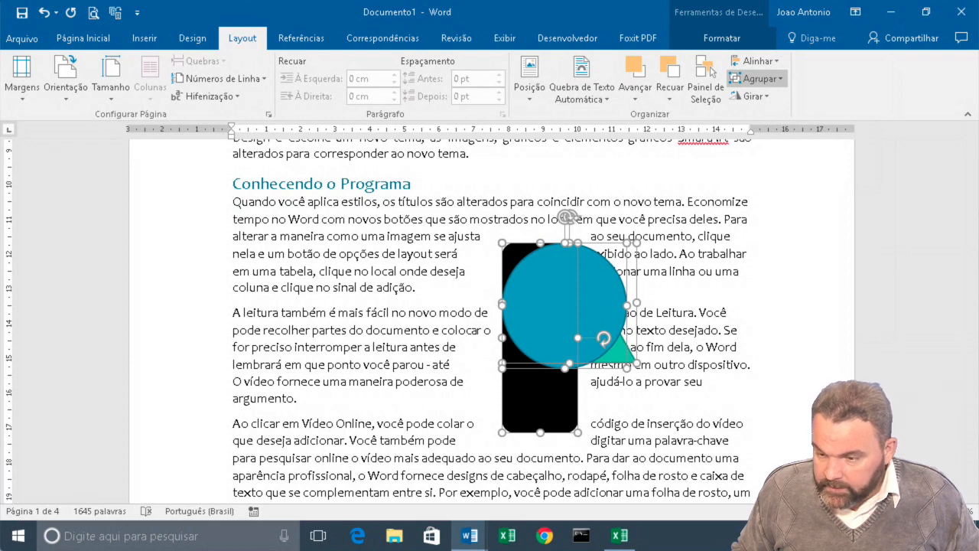
Group the circle, rectangle and triangle, and move the group slightly up and to the left
left_click(775, 82)
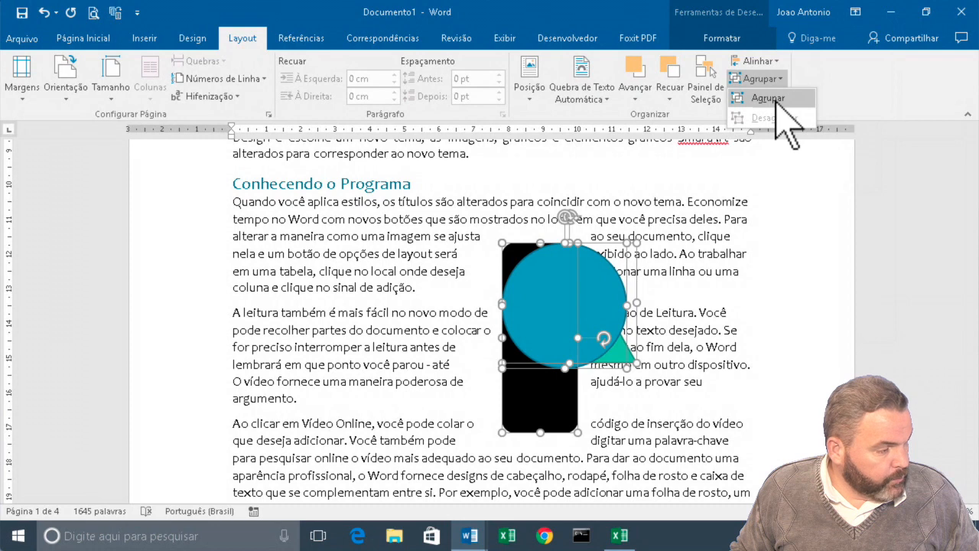
left_click(776, 102)
left_click_drag(508, 330, 530, 316)
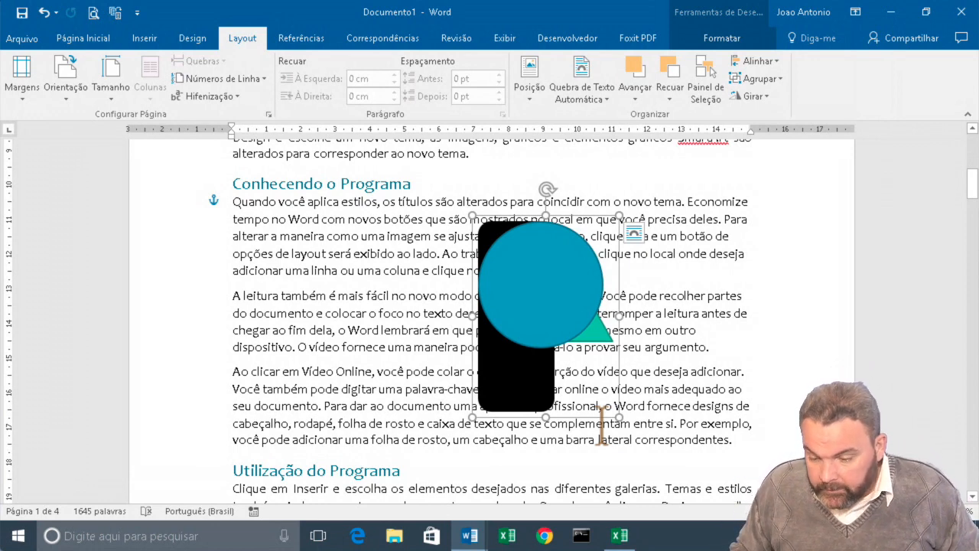
Stretch the group wider and slightly shorter, and move it toward the left margin of the text
left_click_drag(620, 417, 688, 397)
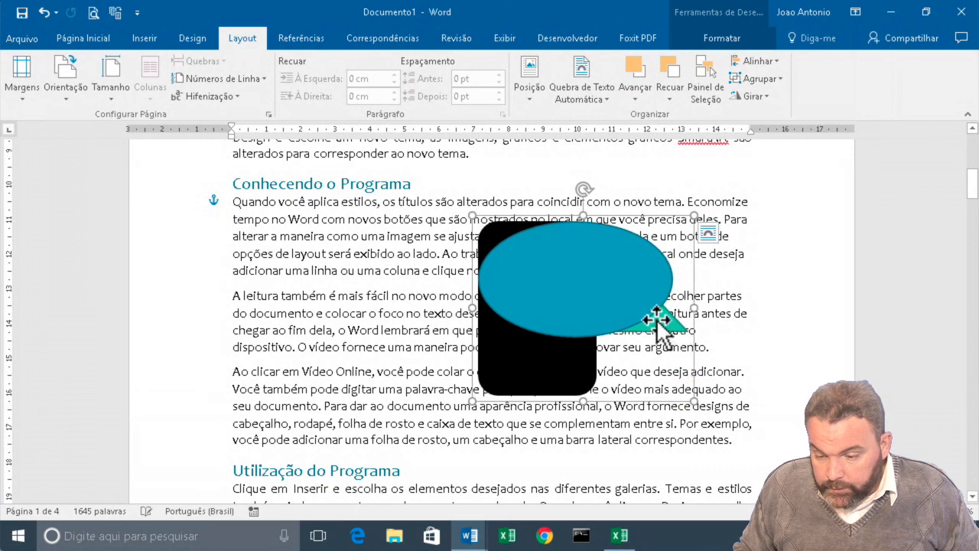
left_click_drag(589, 282, 381, 290)
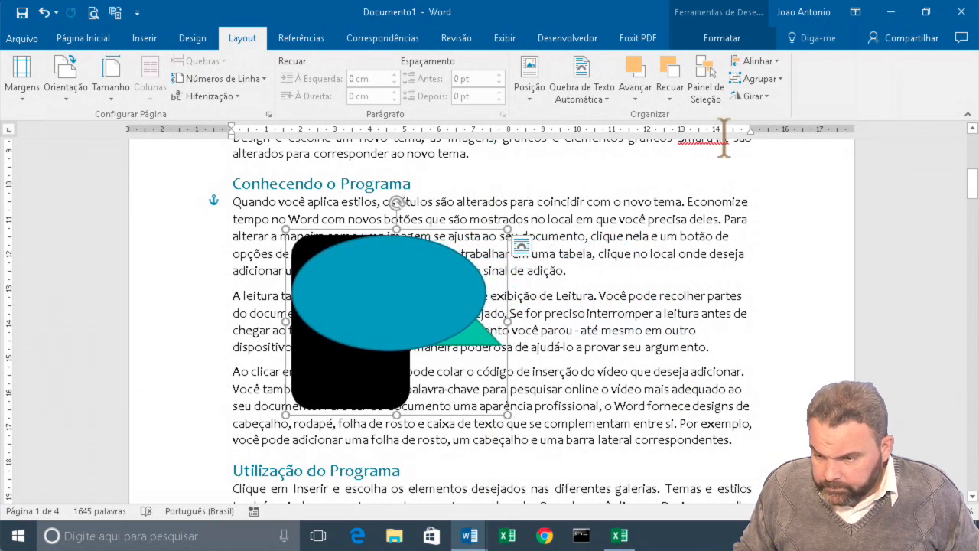
Ungroup the shapes and spread them apart, with the ellipse right of the rectangle and the triangle lower between them
left_click(762, 79)
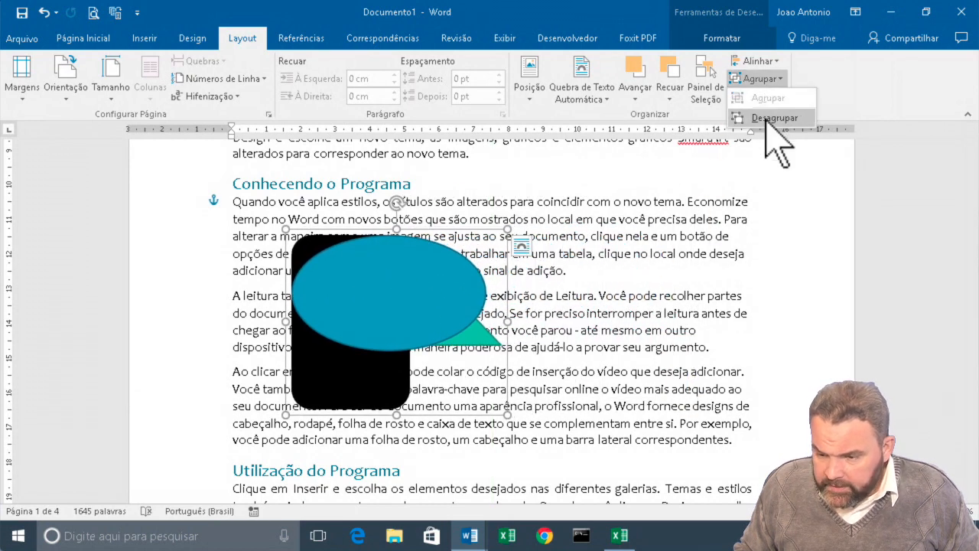
left_click(773, 117)
left_click(505, 393)
left_click_drag(417, 305, 653, 291)
left_click_drag(490, 338, 529, 389)
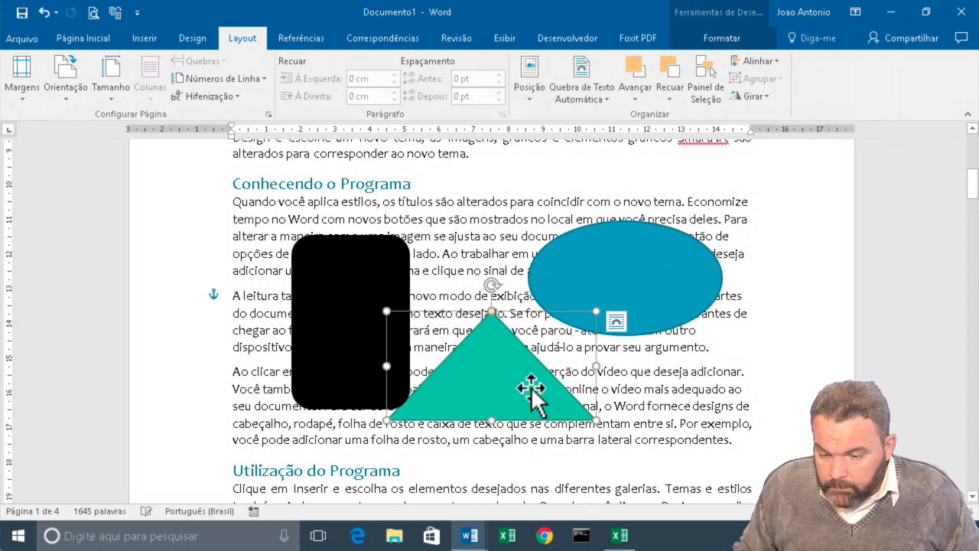
Move the black rectangle up slightly, and align the bottom edges of the rectangle, triangle and ellipse
left_click_drag(338, 295, 344, 234)
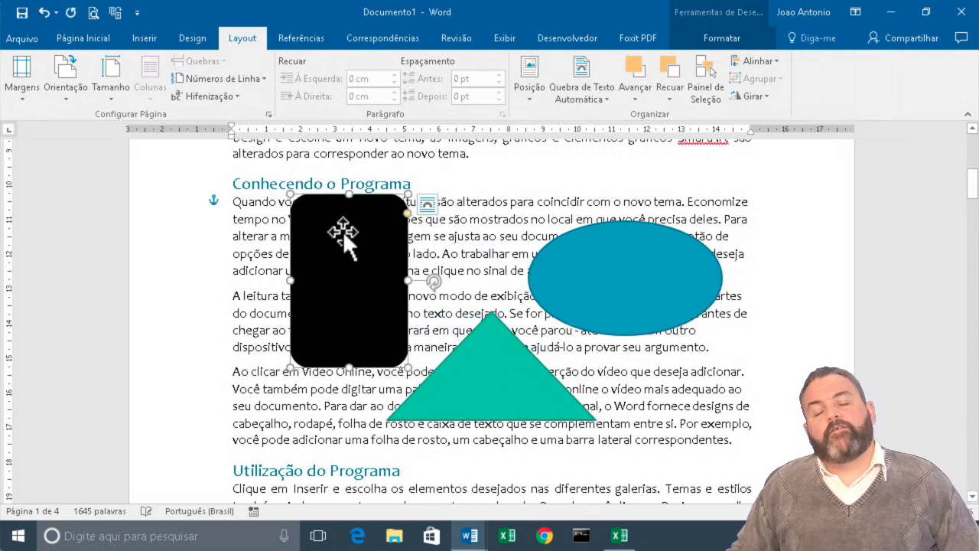
left_click(501, 391)
left_click(629, 281, "shift")
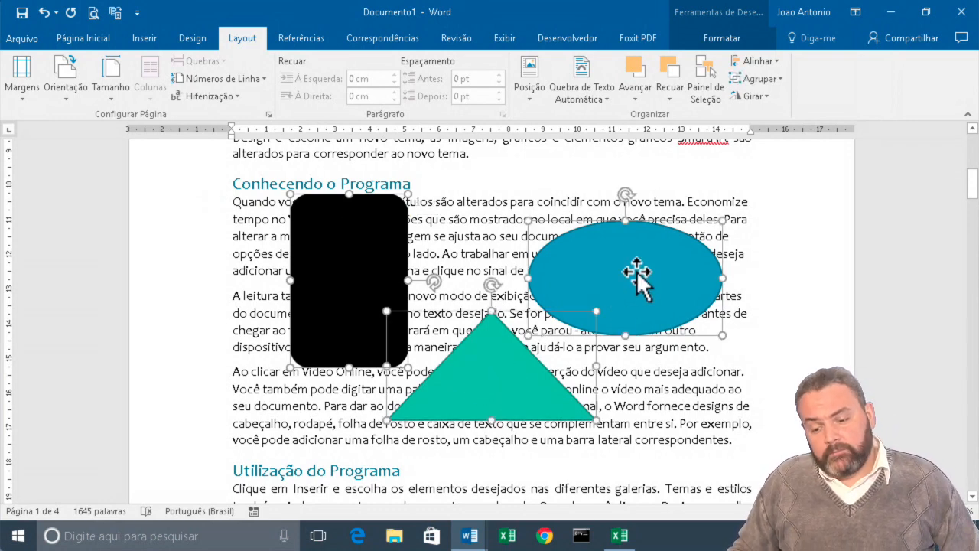
left_click(779, 62)
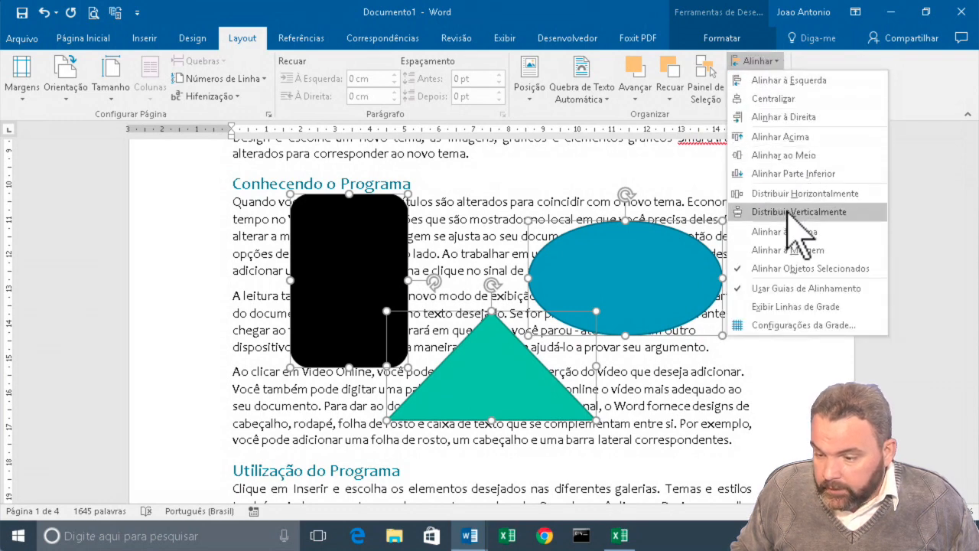
left_click(793, 174)
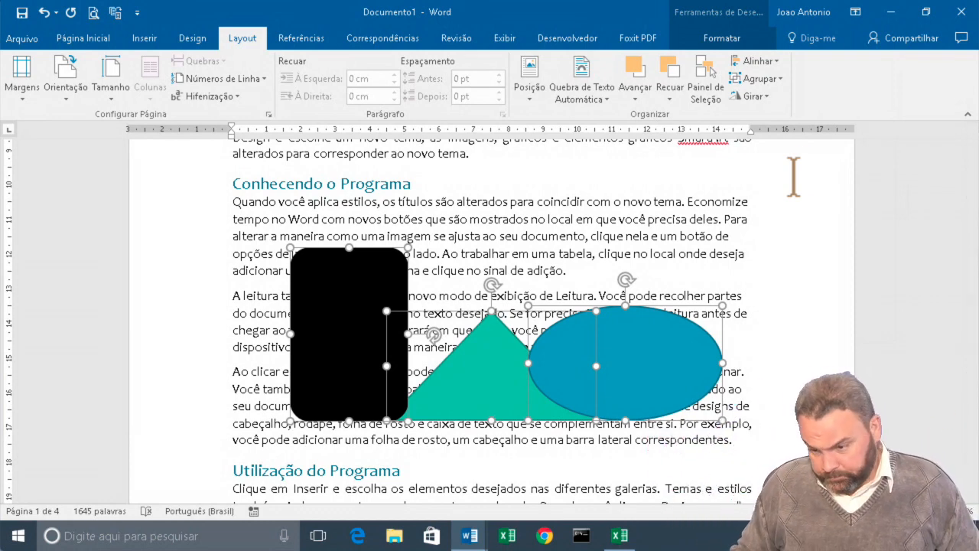
Move the triangle above the ellipse and rotate it 90° to the right
left_click(727, 153)
left_click(476, 389)
left_click_drag(490, 350, 576, 185)
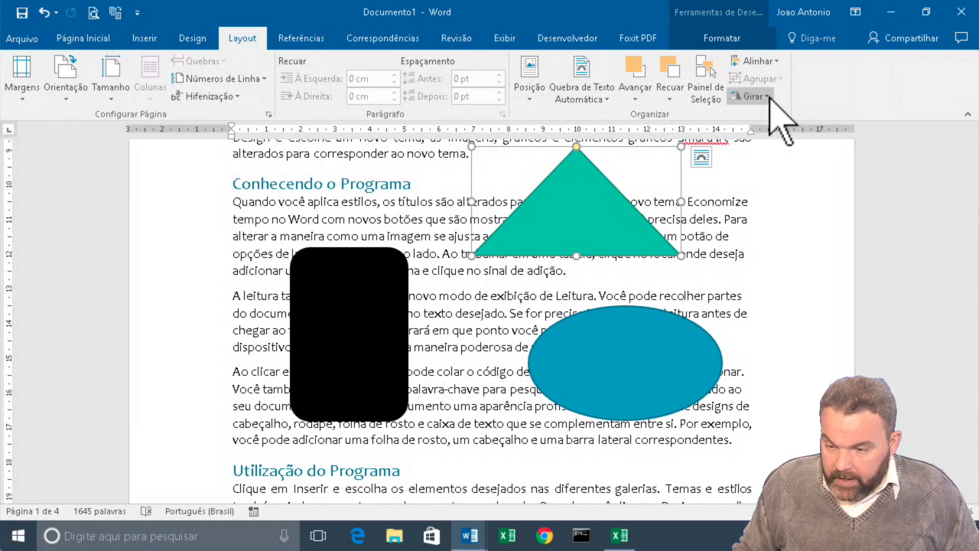
left_click(769, 97)
left_click(774, 115)
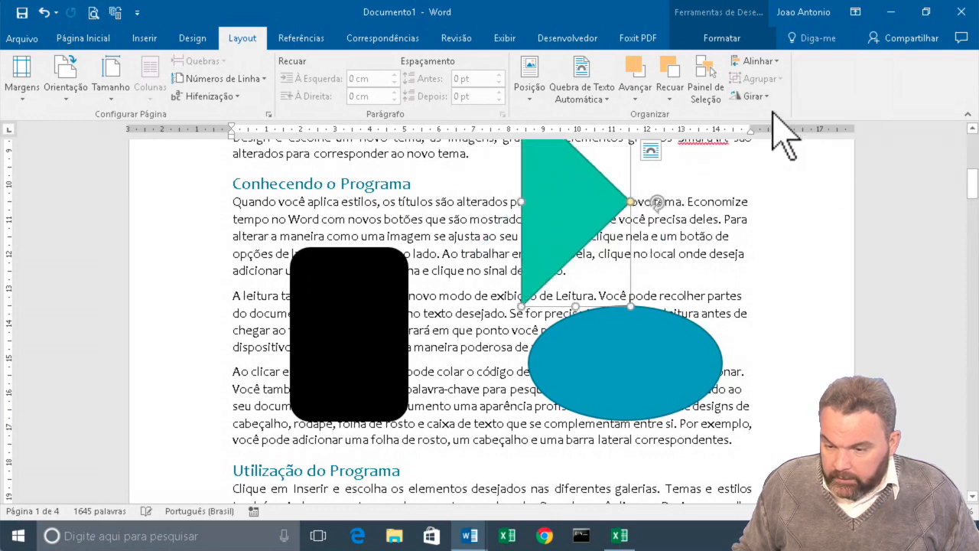
Rotate the triangle 90° to the left twice, and move it down toward the black rectangle
left_click(767, 97)
left_click(777, 131)
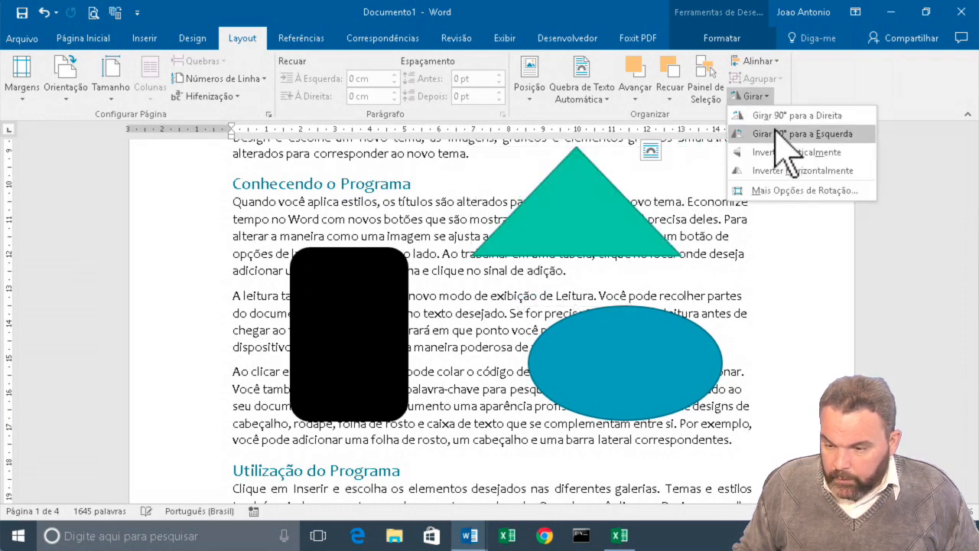
left_click(754, 97)
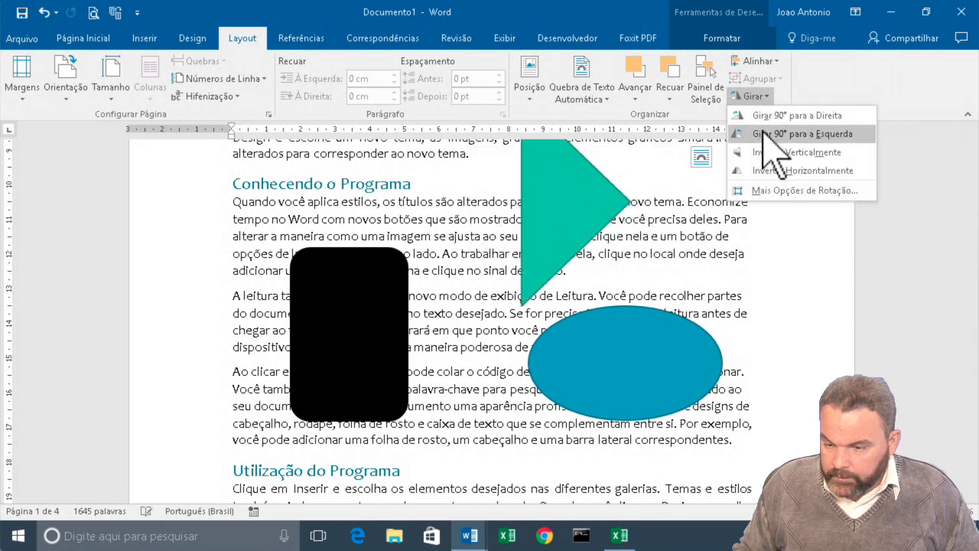
left_click(765, 135)
left_click_drag(564, 218, 479, 264)
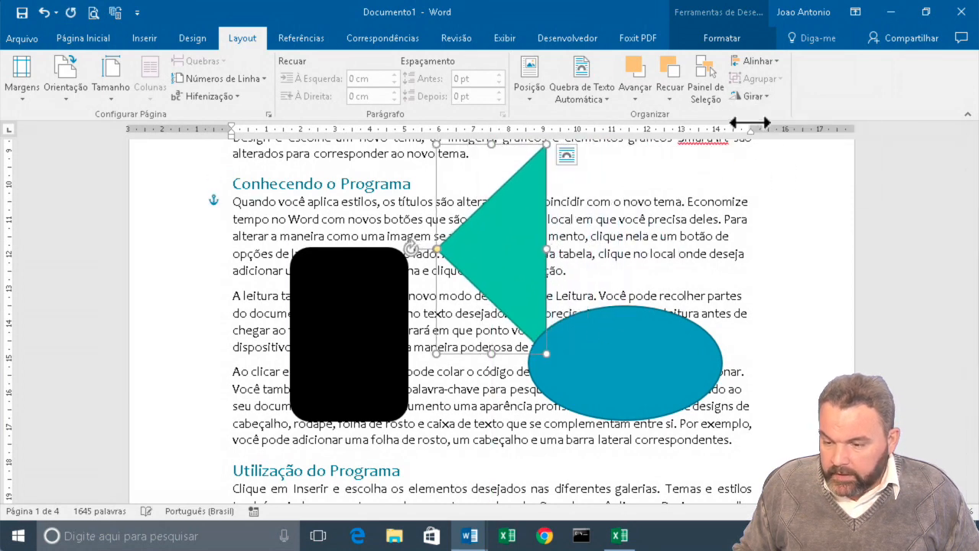
left_click(754, 96)
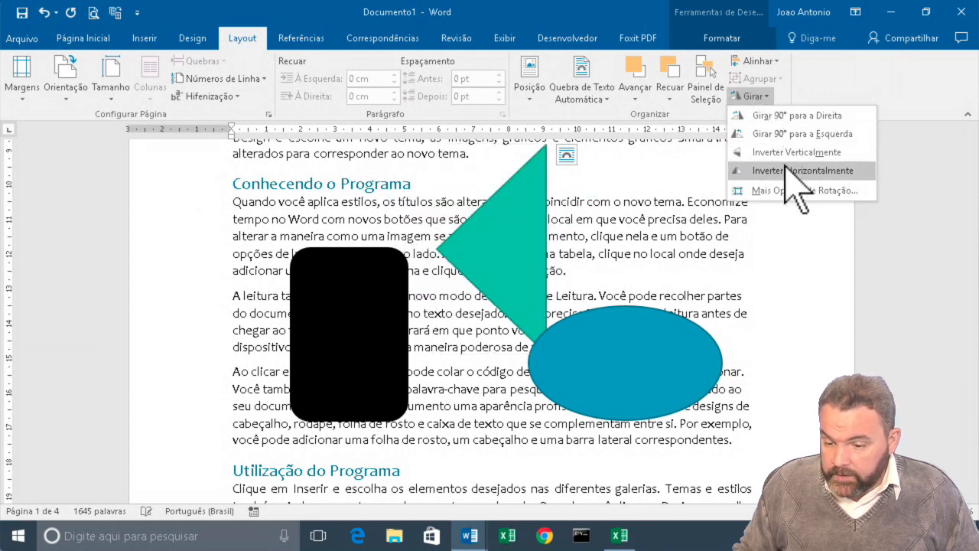
left_click(533, 255)
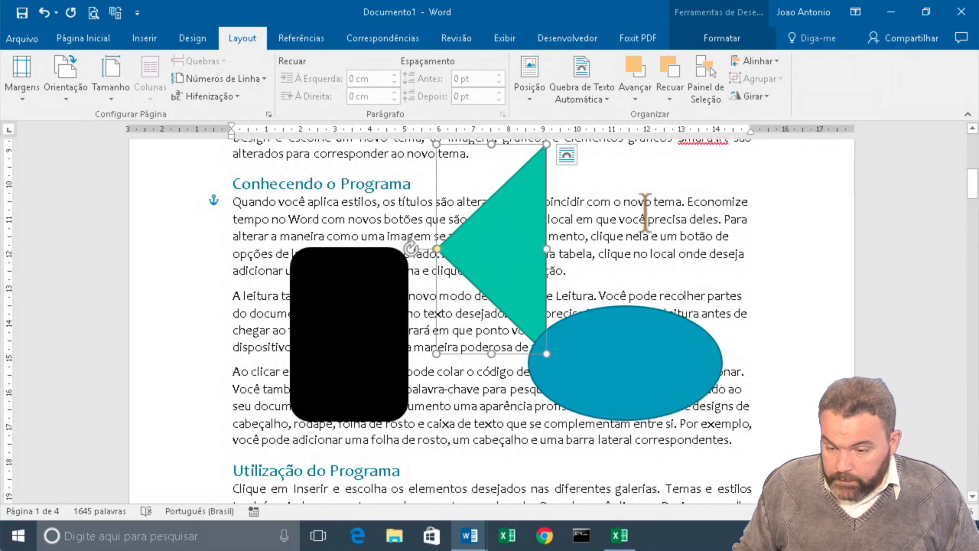
double_click(514, 240)
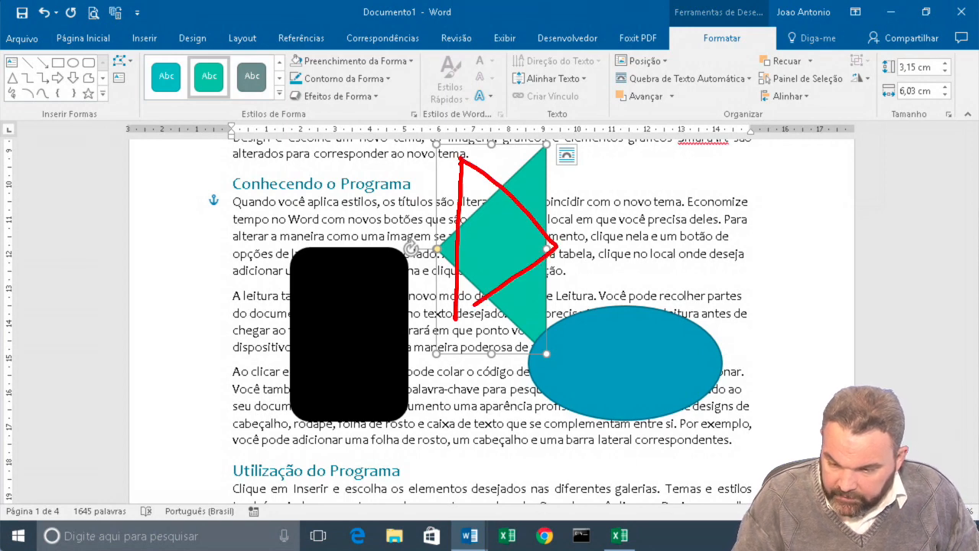
left_click_drag(451, 218, 604, 229)
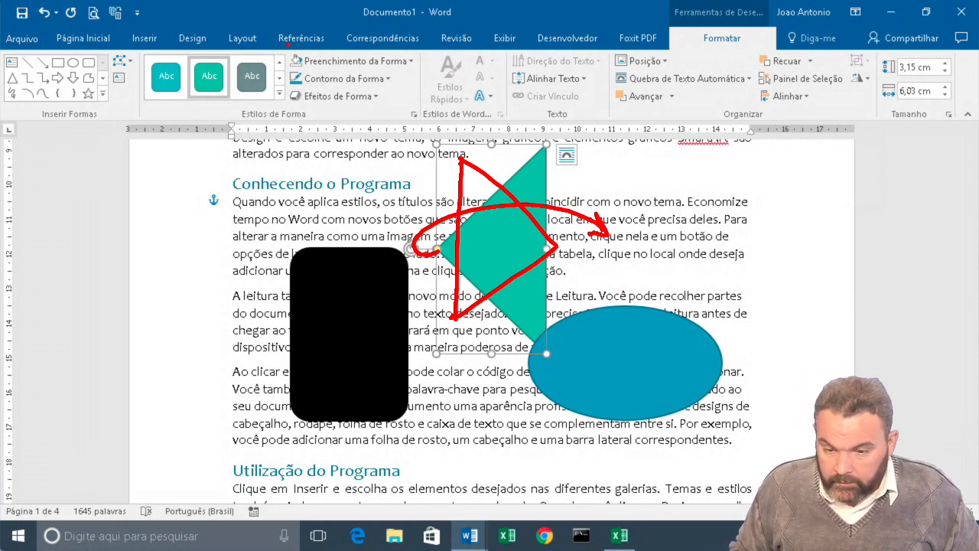
Flip the green triangle horizontally and deselect it
left_click(242, 39)
left_click(758, 95)
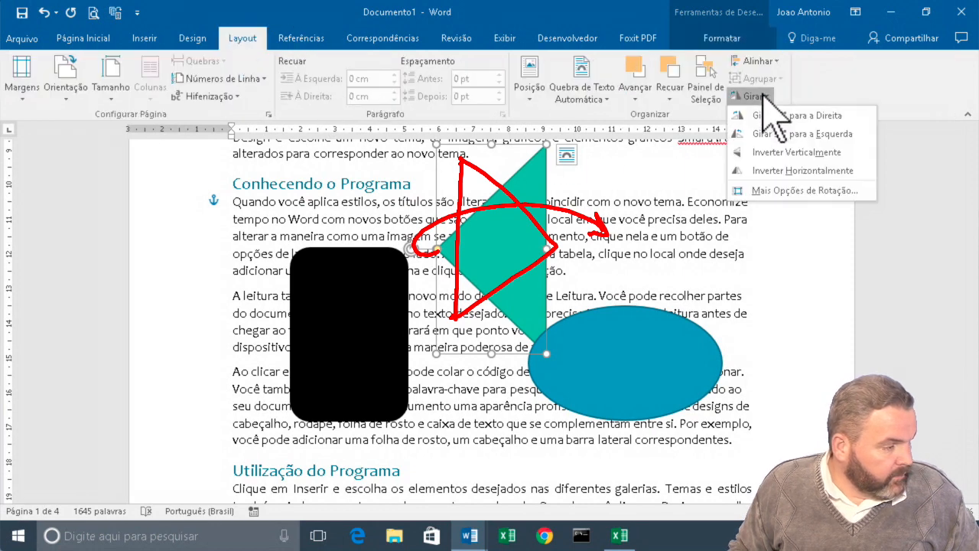
left_click(771, 176)
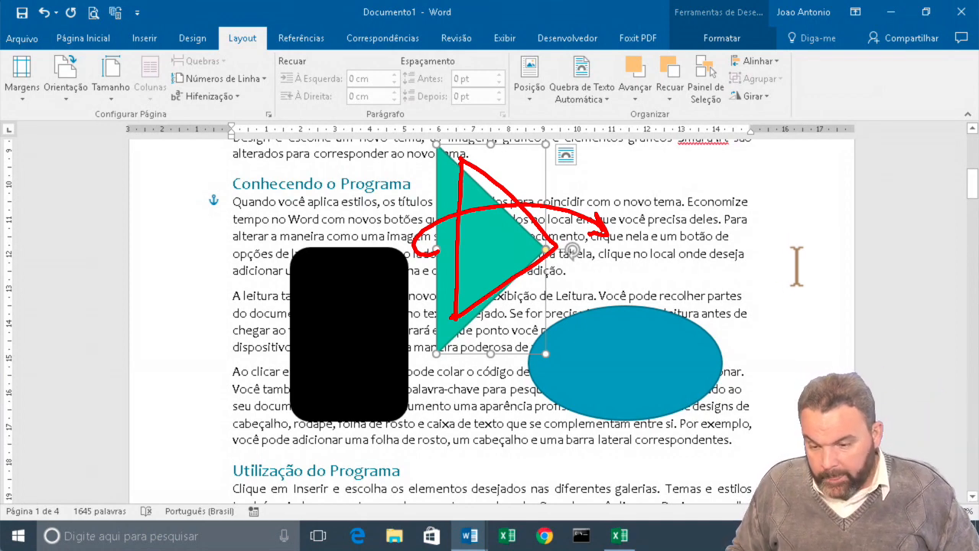
left_click(666, 253)
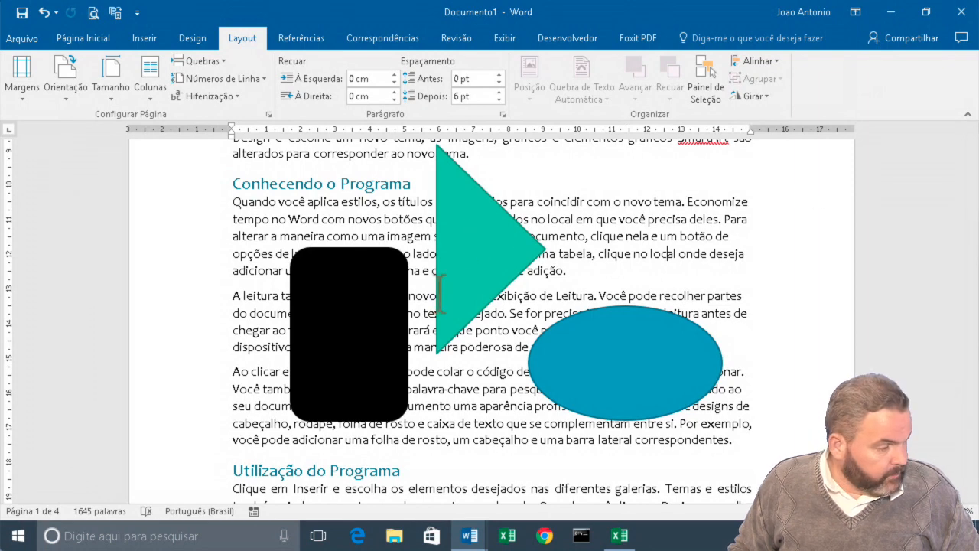
Move the triangle partly behind the rectangle's right side, and the ellipse over the triangle's tip
left_click_drag(476, 251, 431, 332)
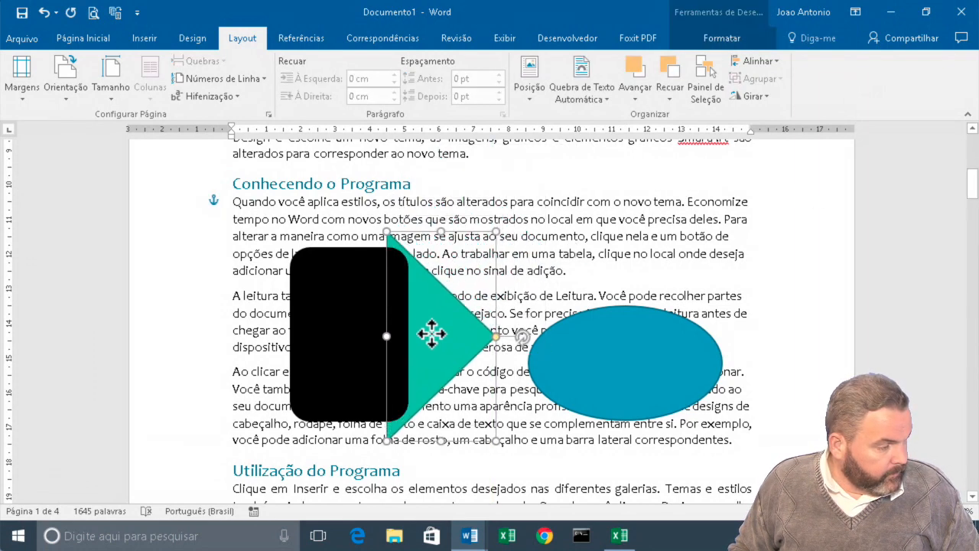
left_click(559, 353)
left_click_drag(559, 354, 467, 314)
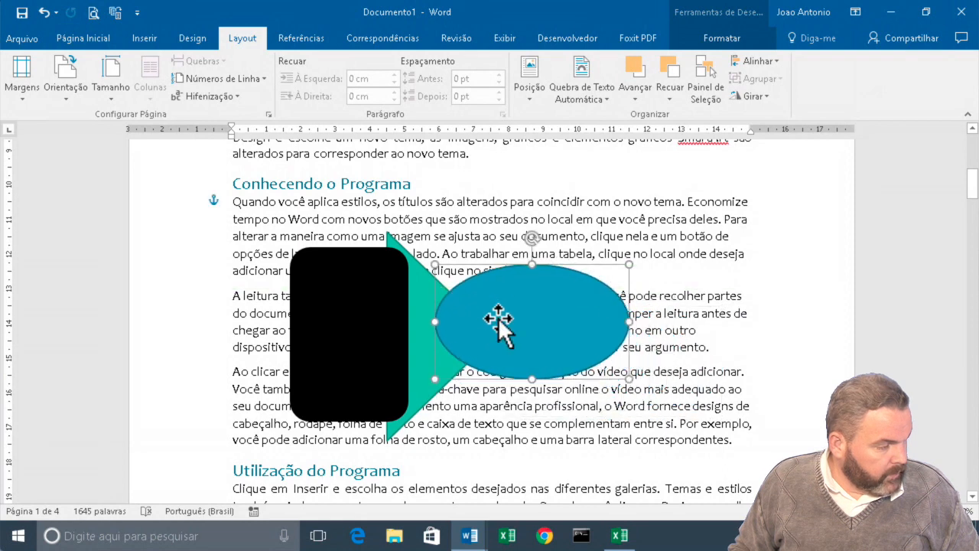
Group the ellipse, triangle and rectangle, and flip the group vertically
left_click(426, 344, "shift")
left_click(360, 338, "shift")
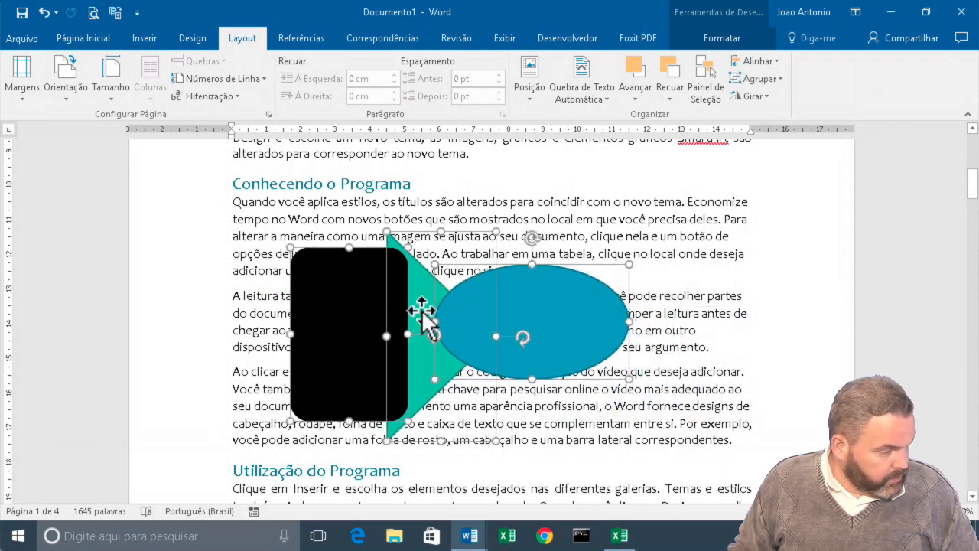
left_click(765, 79)
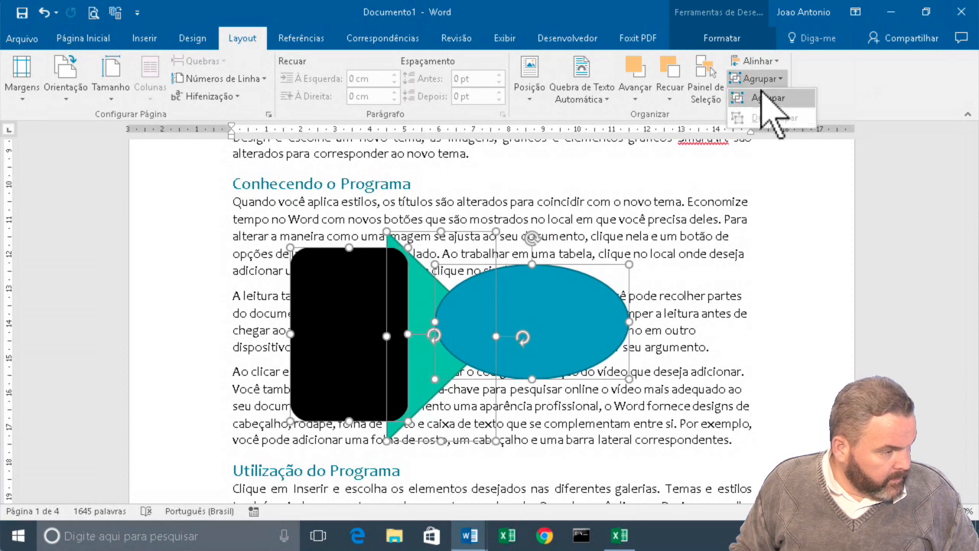
left_click(763, 97)
left_click(751, 97)
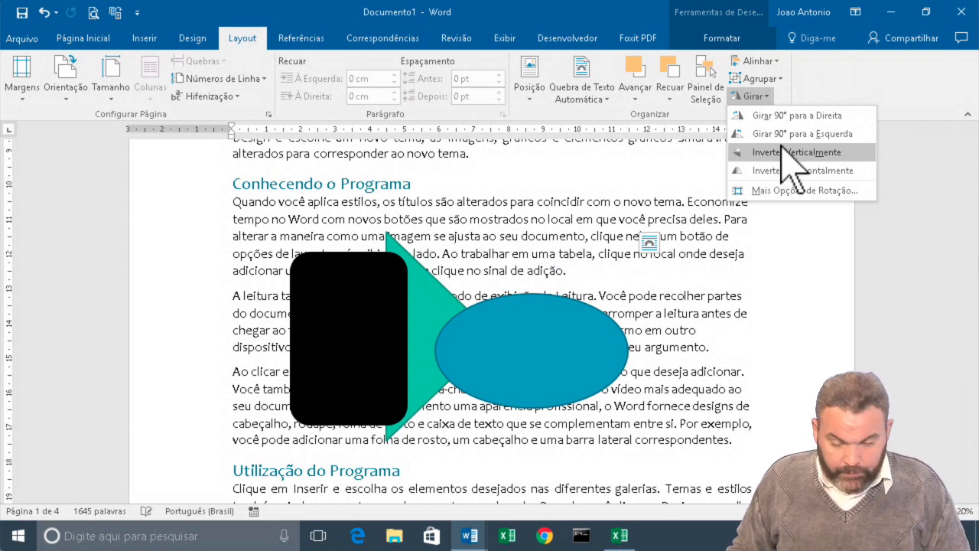
left_click(782, 152)
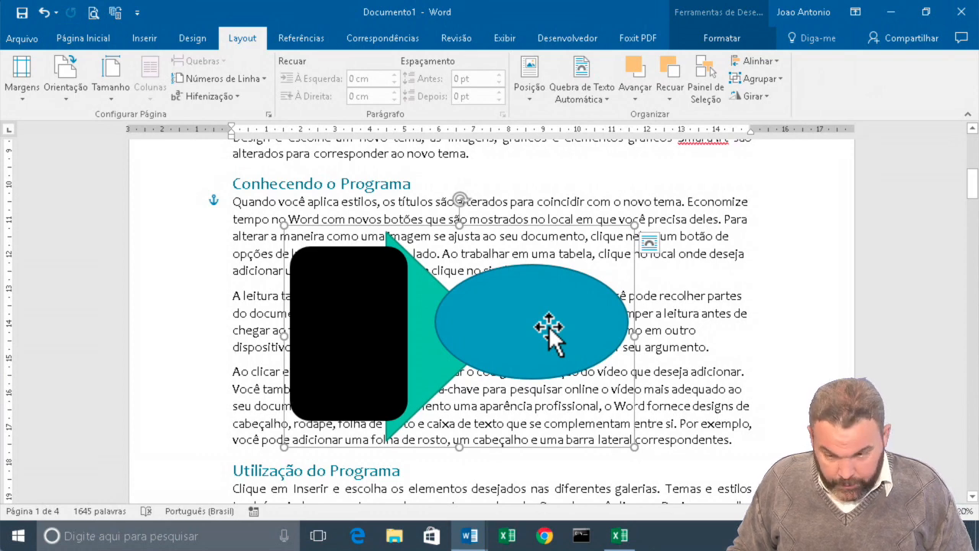
Ungroup the shapes and move the ellipse up and left so it overlaps the tops of the rectangle and triangle
left_click(758, 78)
left_click(773, 118)
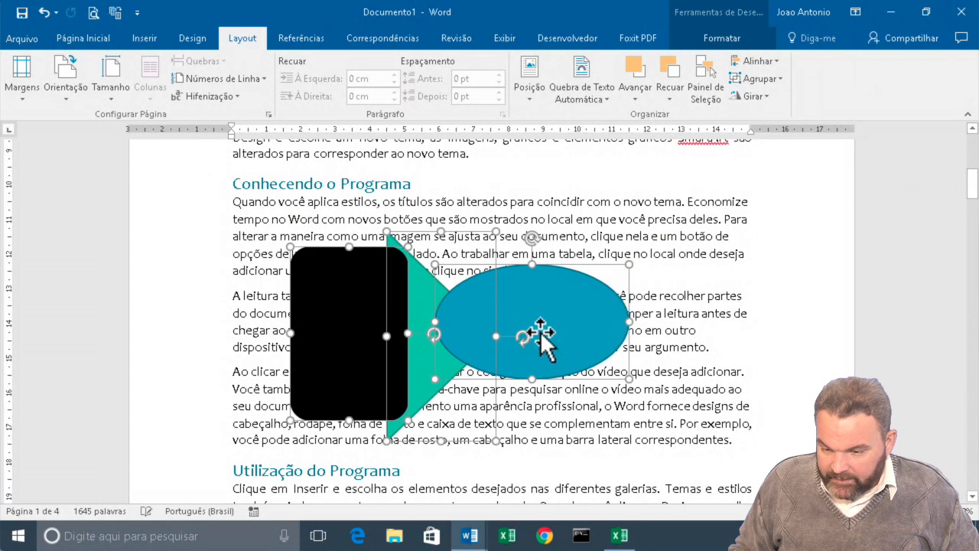
left_click(786, 293)
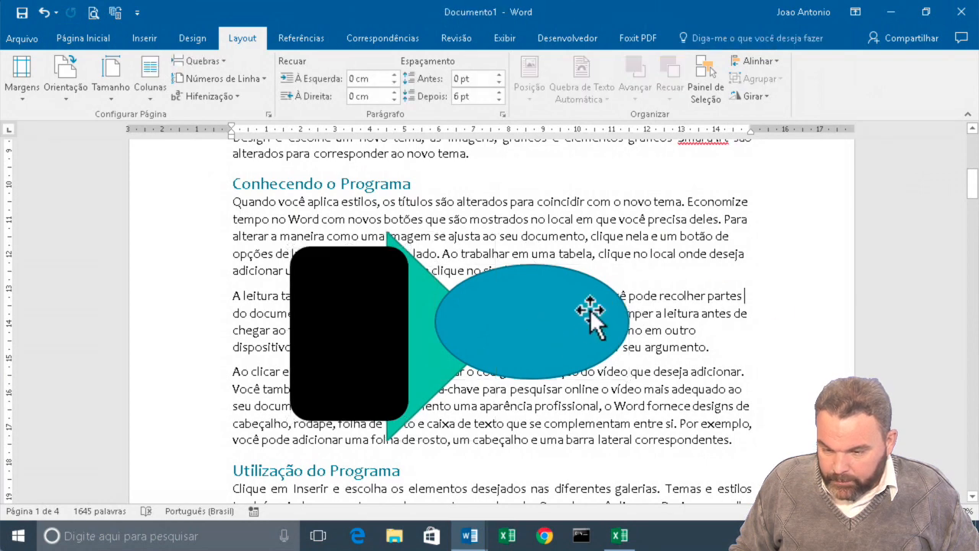
left_click_drag(576, 301, 462, 255)
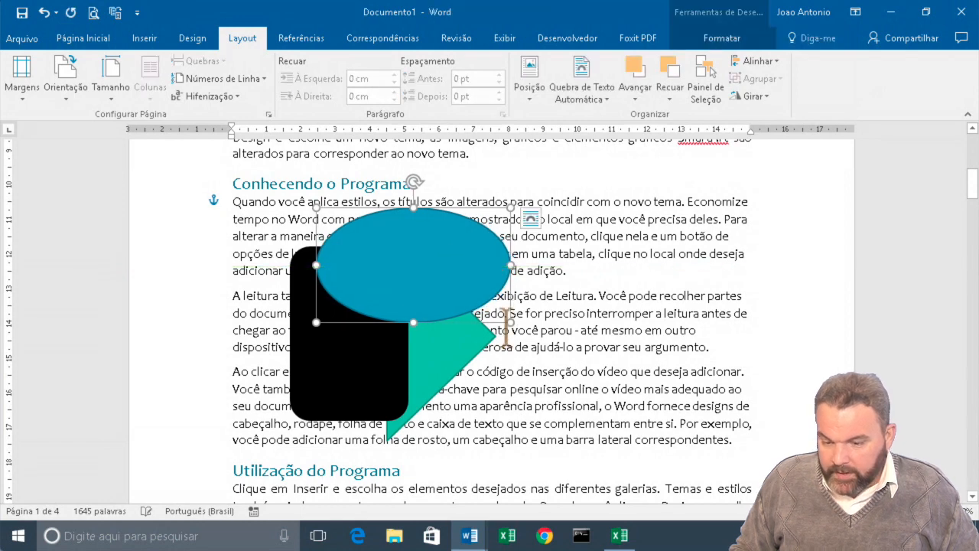
Group the overlapping ellipse, triangle and rectangle again, and flip the group horizontally
left_click(462, 356, "shift")
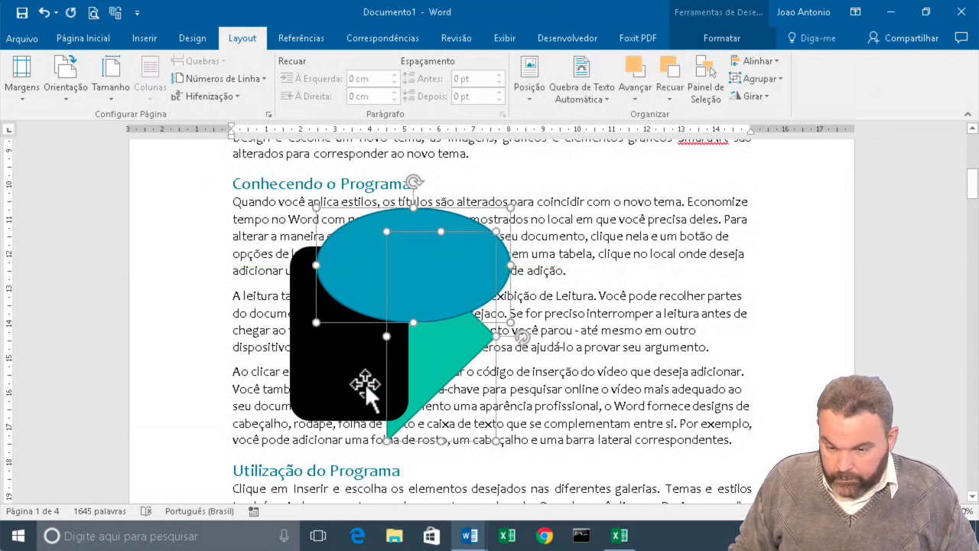
left_click(383, 393, "shift")
left_click(764, 80)
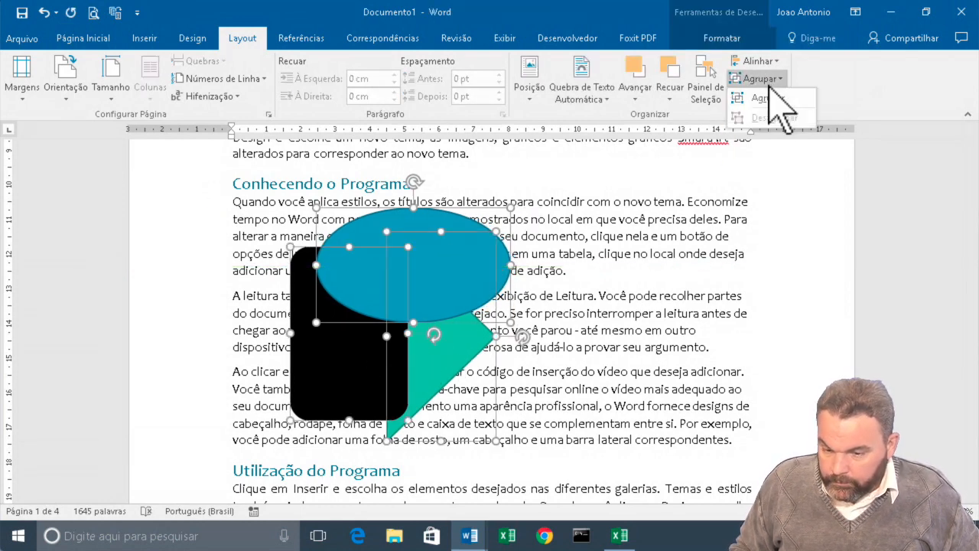
left_click(768, 98)
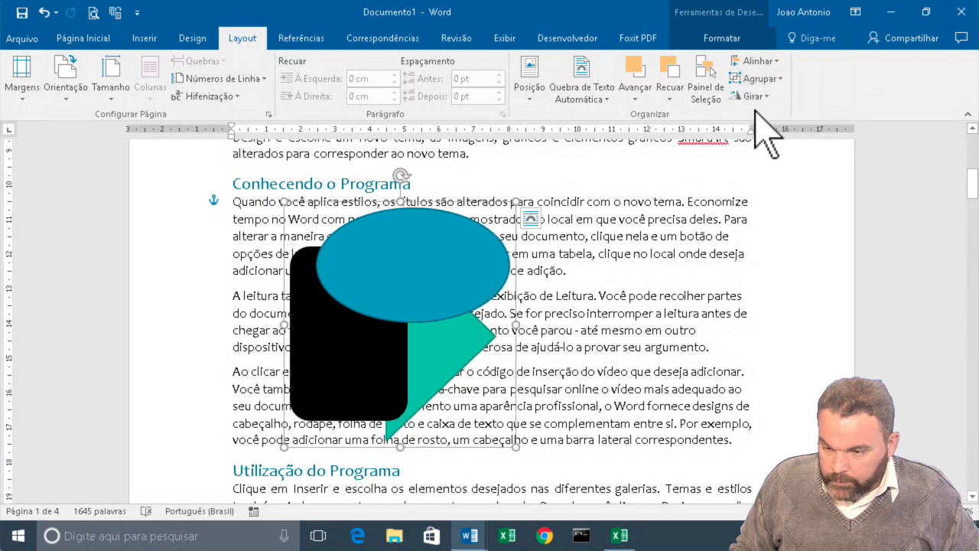
left_click(757, 97)
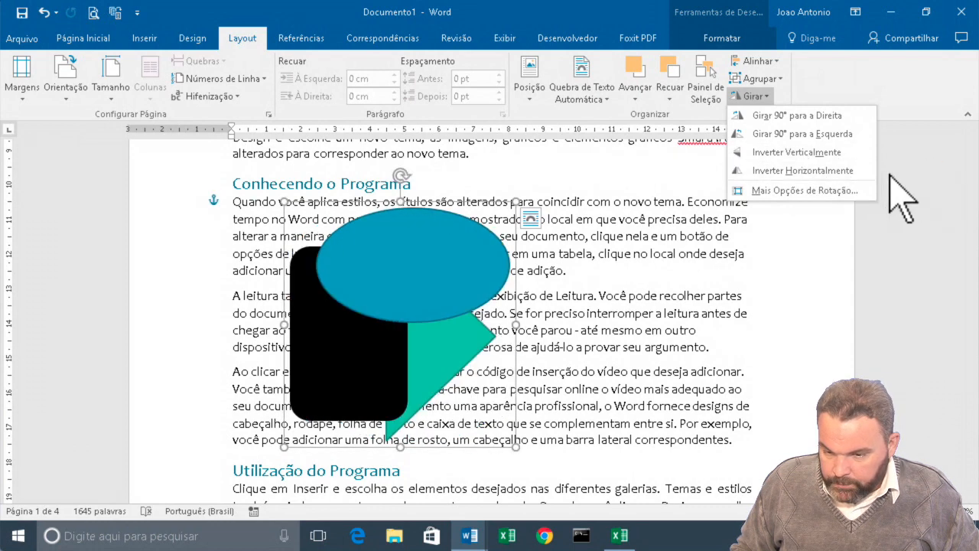
left_click(860, 173)
Examine the group's size and rotation, text wrapping and position layout options, cancel without changes, and reopen the layout options
left_click(758, 97)
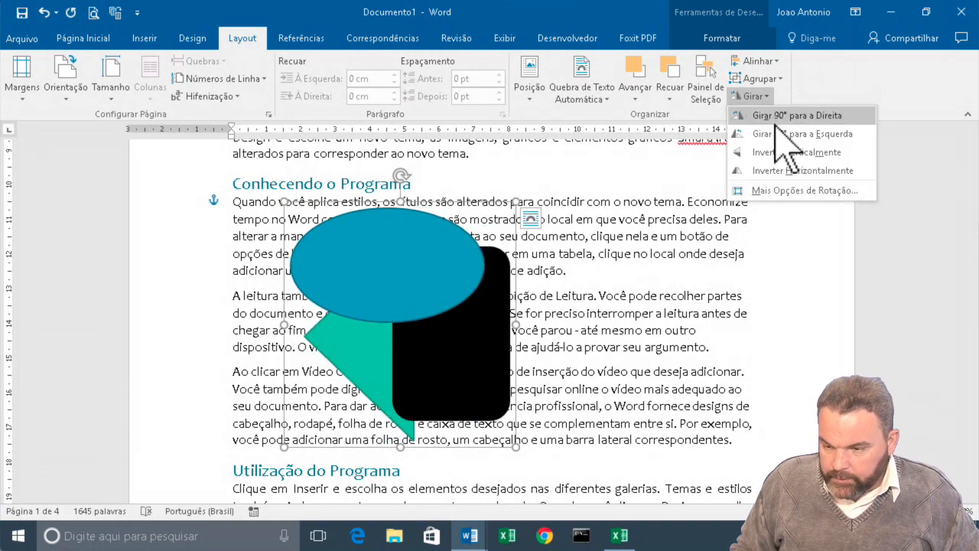
left_click(789, 195)
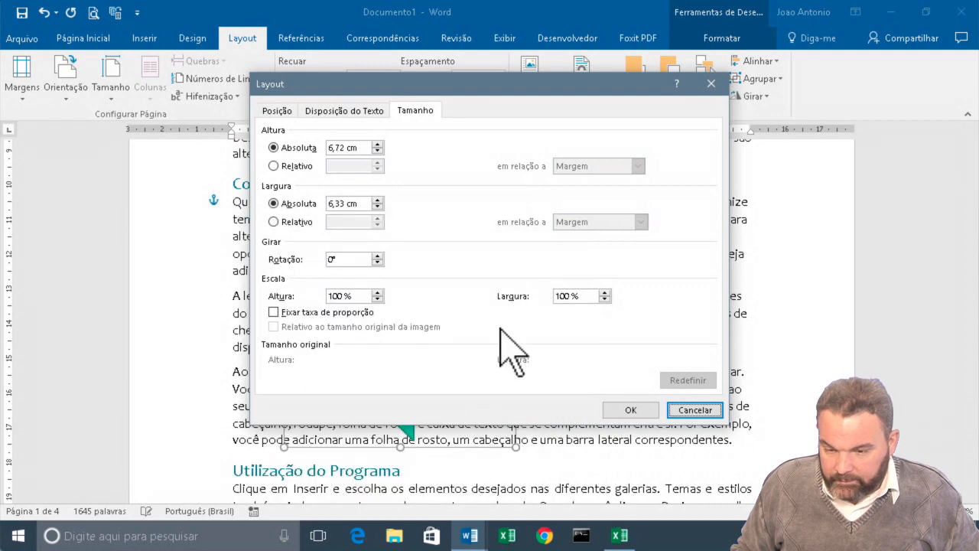
left_click(362, 112)
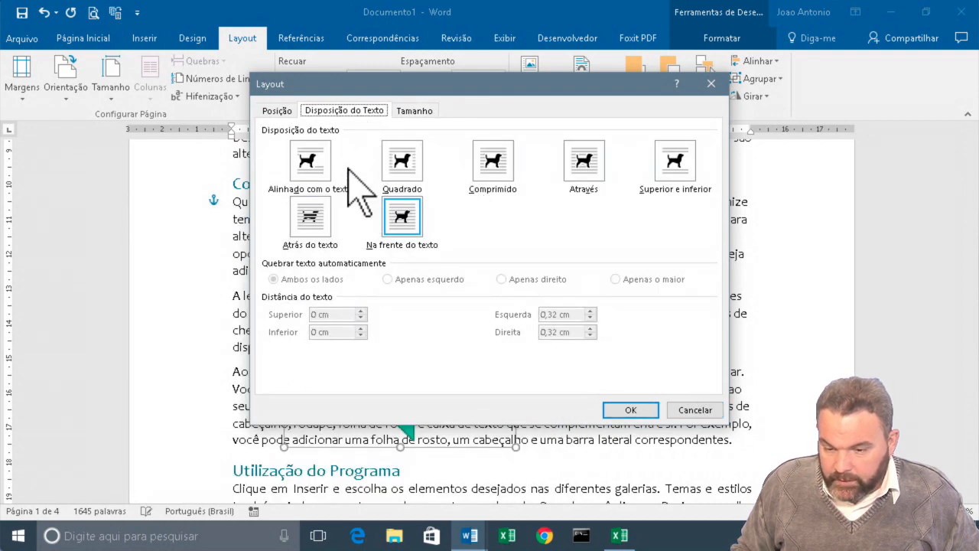
left_click(279, 110)
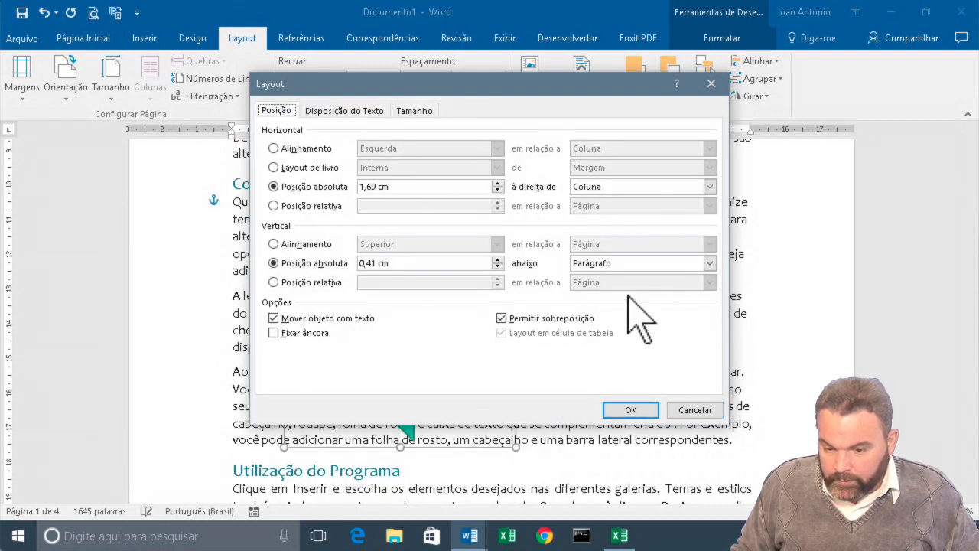
left_click(694, 410)
right_click(474, 266)
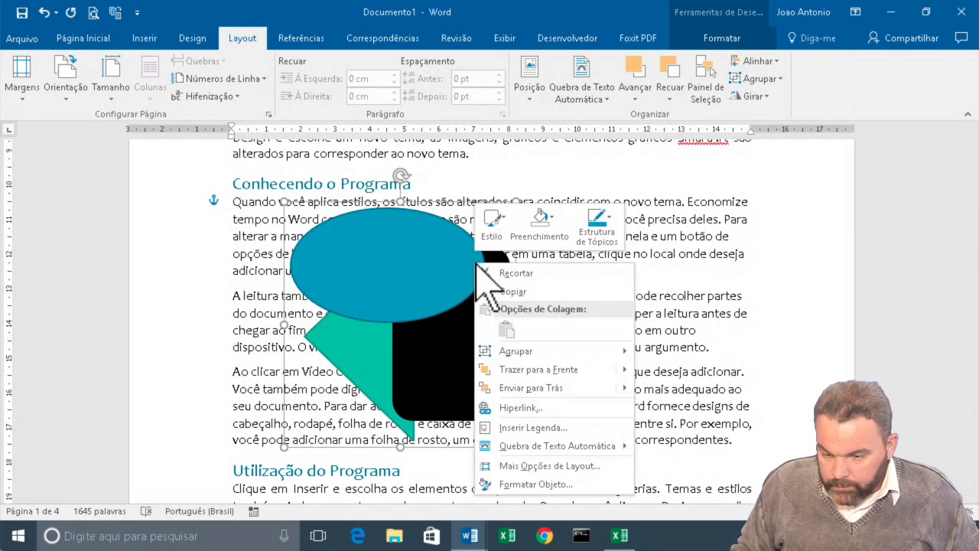
left_click(551, 466)
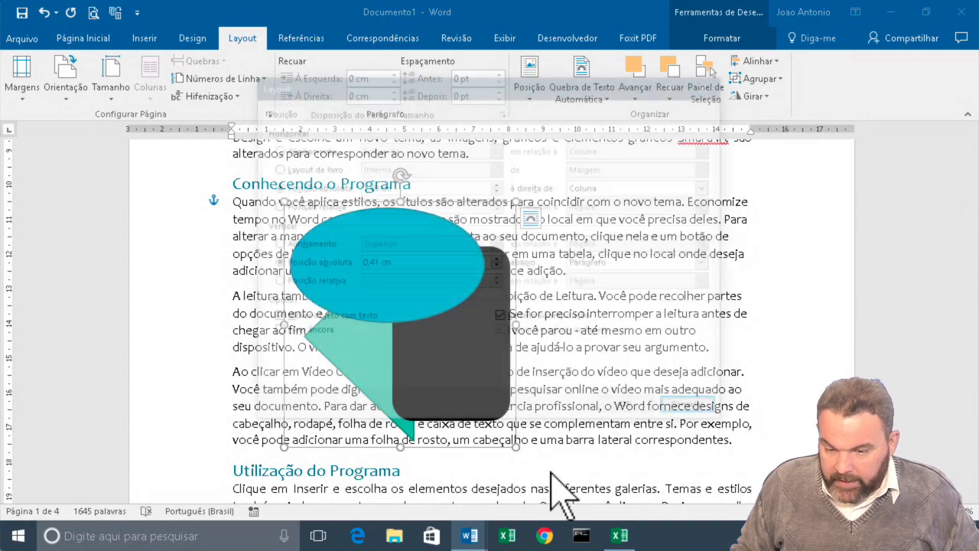
Review the group's text wrapping and size layout options, and close them without changes
left_click(361, 111)
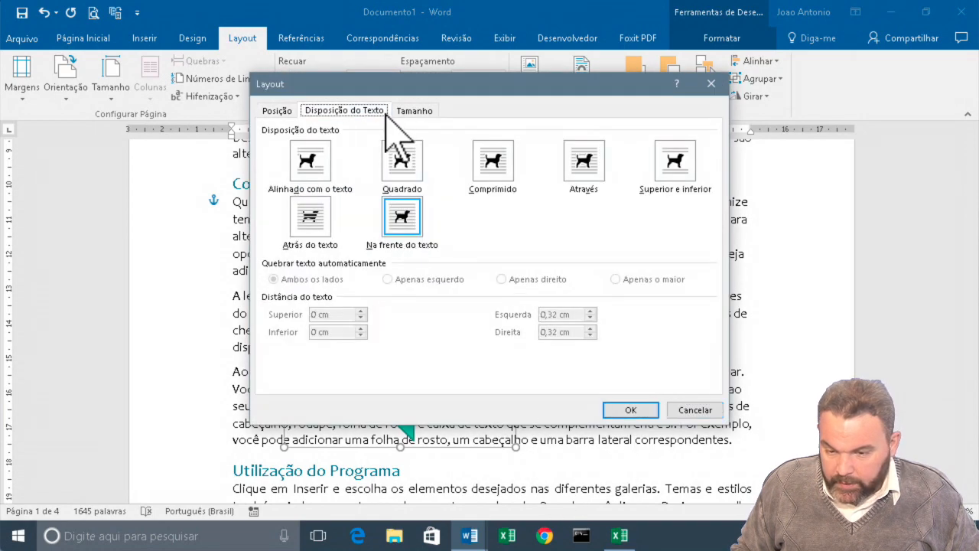
left_click(409, 111)
left_click(711, 85)
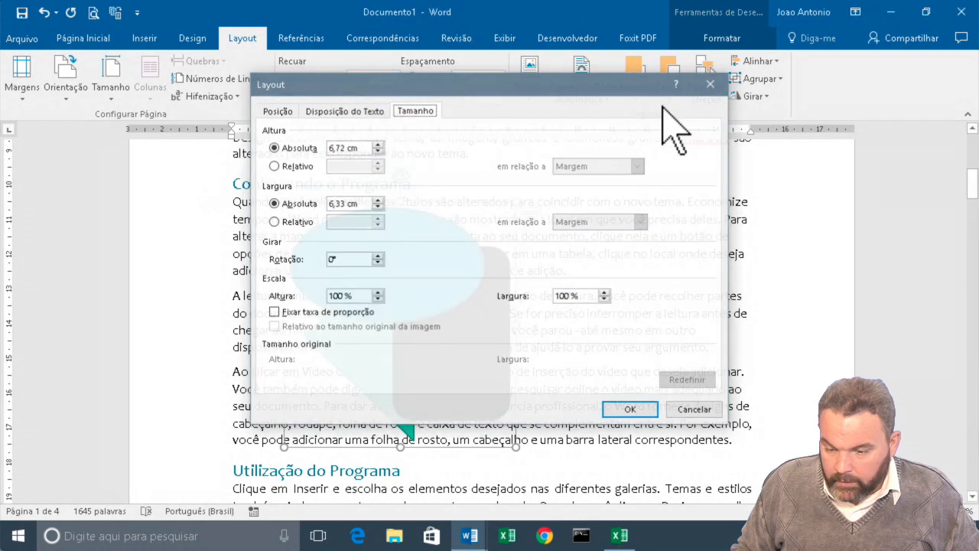
Open the group's shape formatting options, look through the effects, layout and properties, and fill and line categories, and close them
right_click(428, 271)
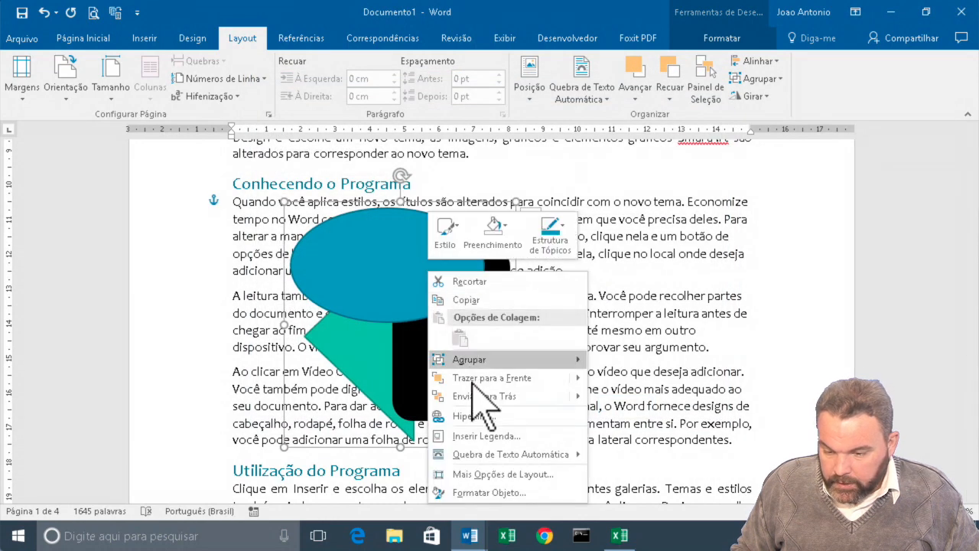
left_click(498, 492)
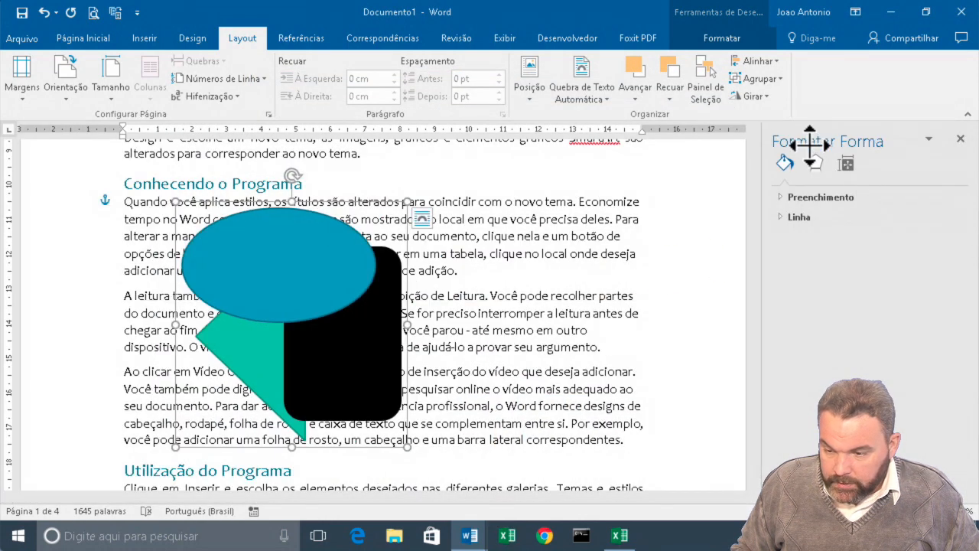
left_click(816, 161)
left_click(846, 164)
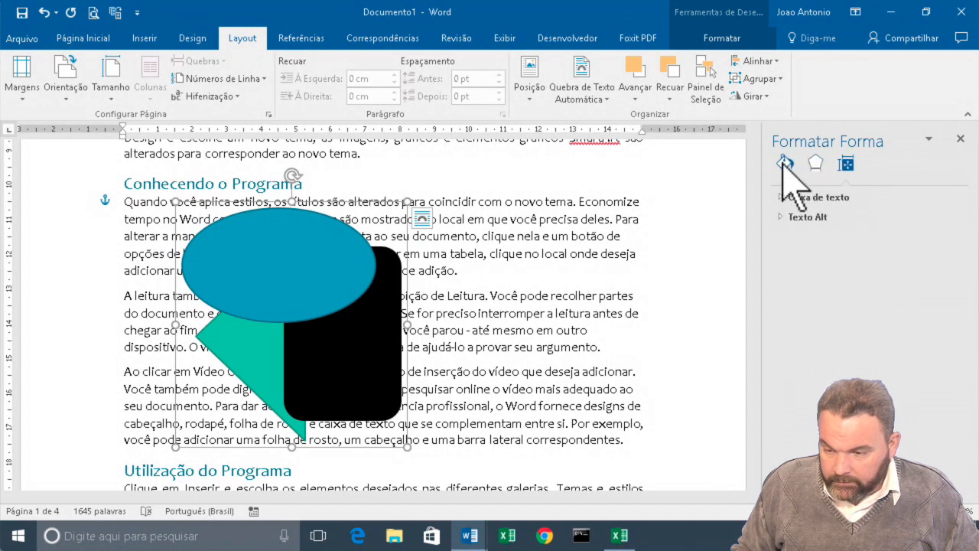
left_click(785, 163)
left_click(960, 139)
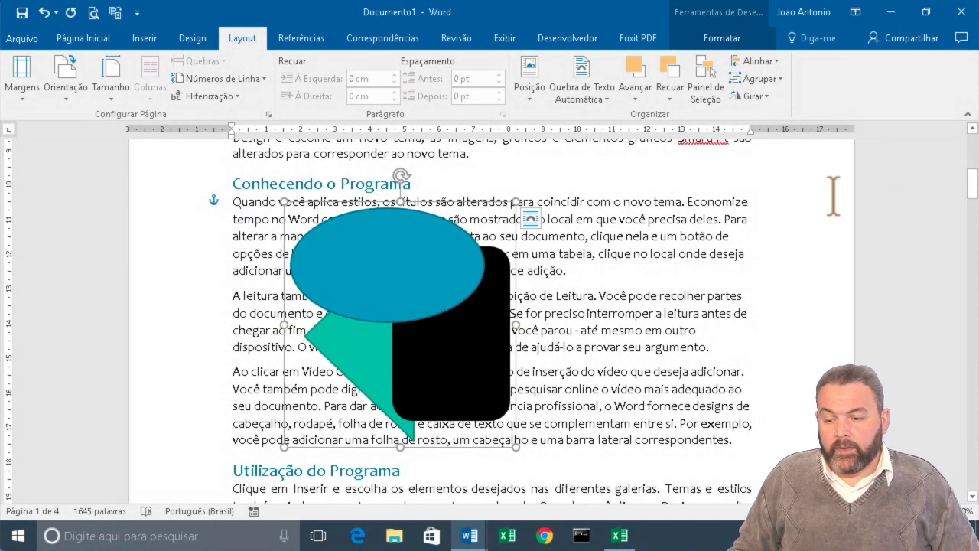